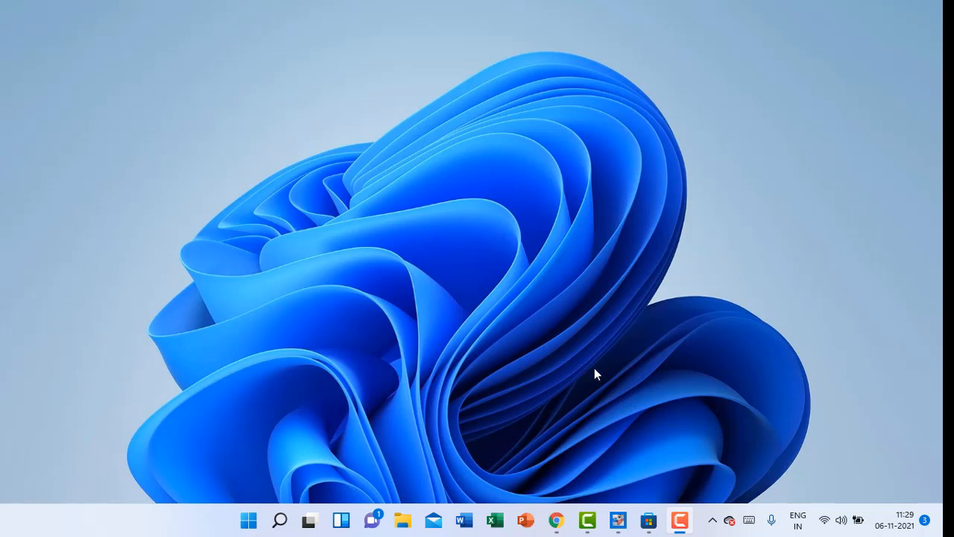
# Switch to Chrome and search Google for filmforth, leaving the browser minimized.
pyautogui.click(556, 520)
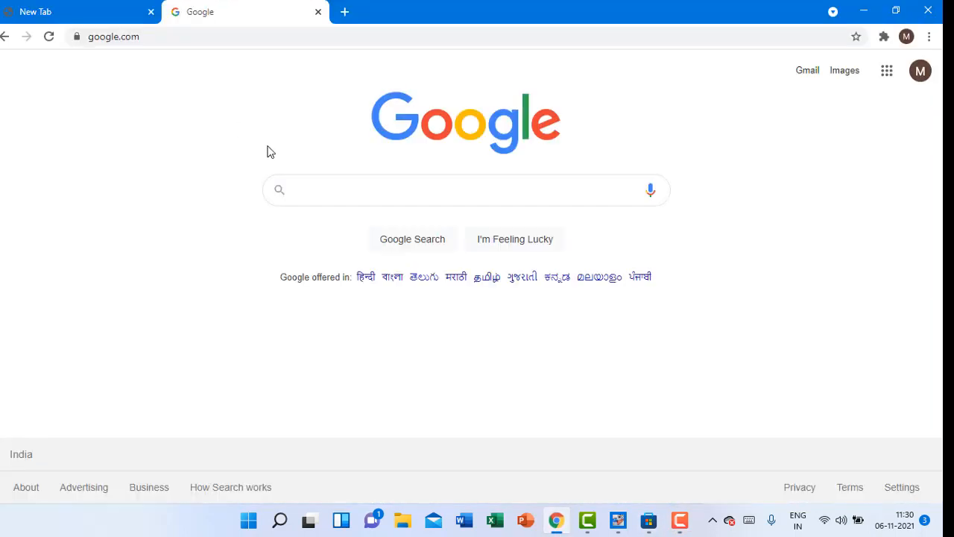
pyautogui.click(323, 193)
pyautogui.write('fl')
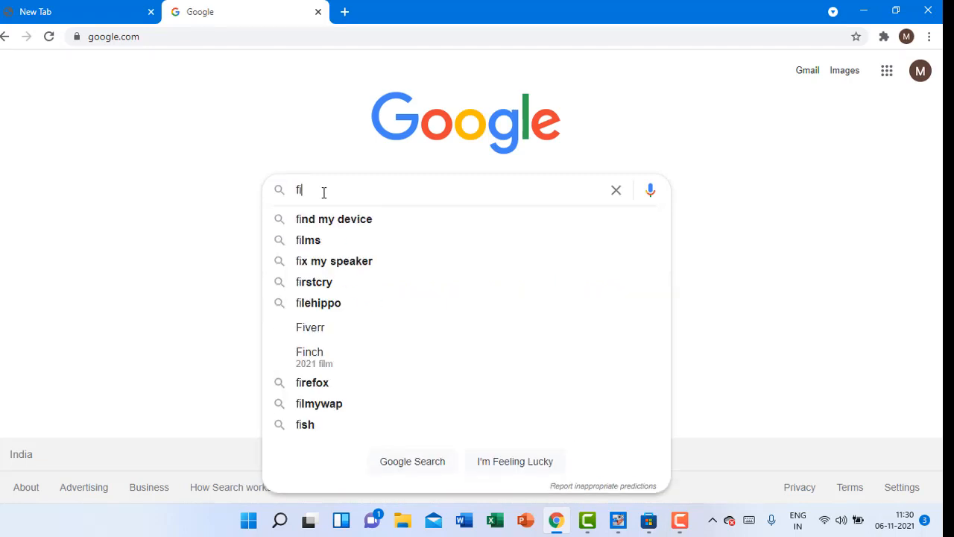
pyautogui.write('lmfort')
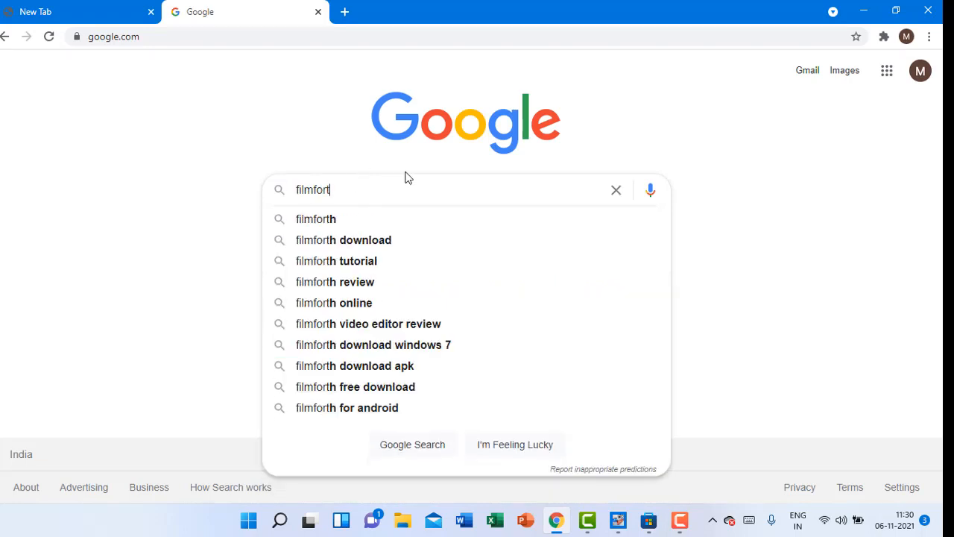
pyautogui.click(345, 227)
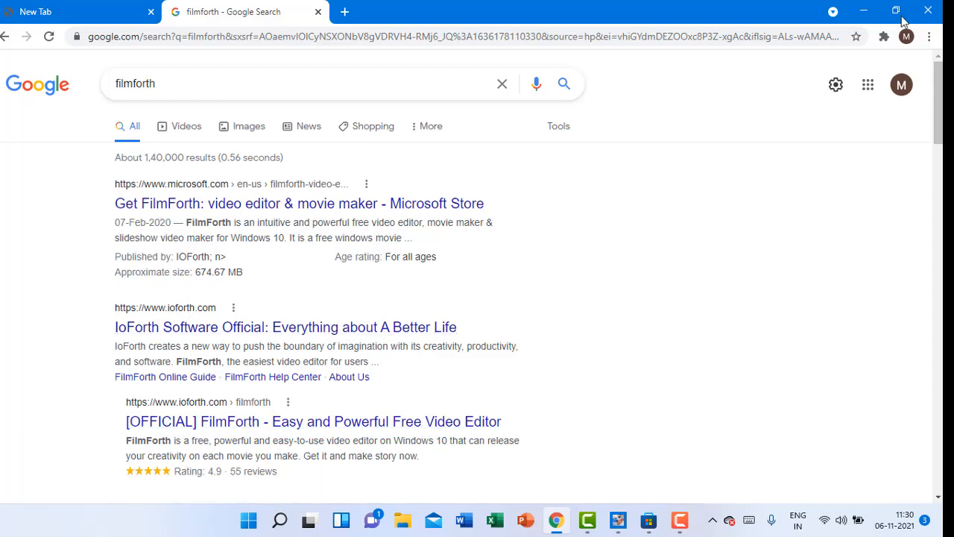
pyautogui.click(867, 8)
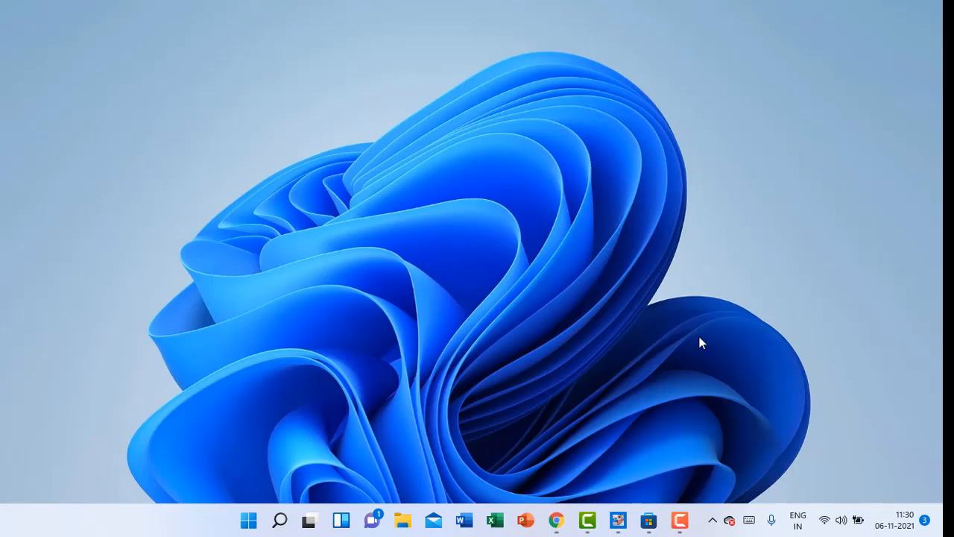
# Switch to Microsoft Store, search for filmforth and open the FilmForth video editor & movie maker page, leaving the store minimized.
pyautogui.click(647, 519)
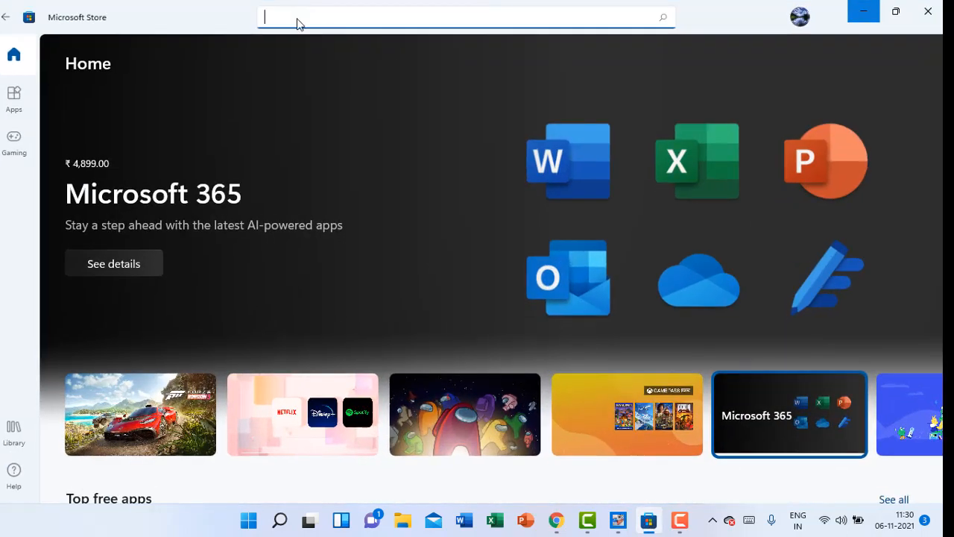
pyautogui.write('rh')
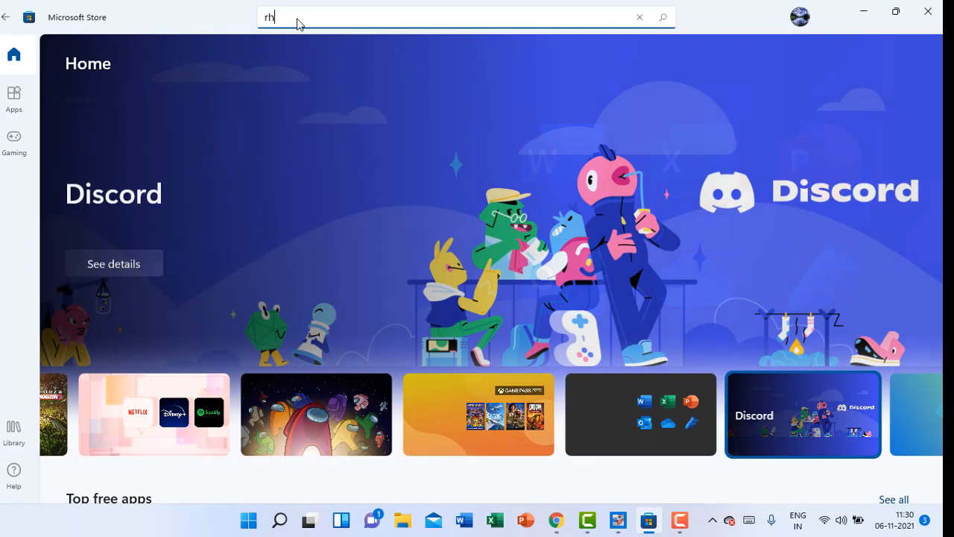
pyautogui.press('BackSpace')
pyautogui.press('BackSpace')
pyautogui.write('fi')
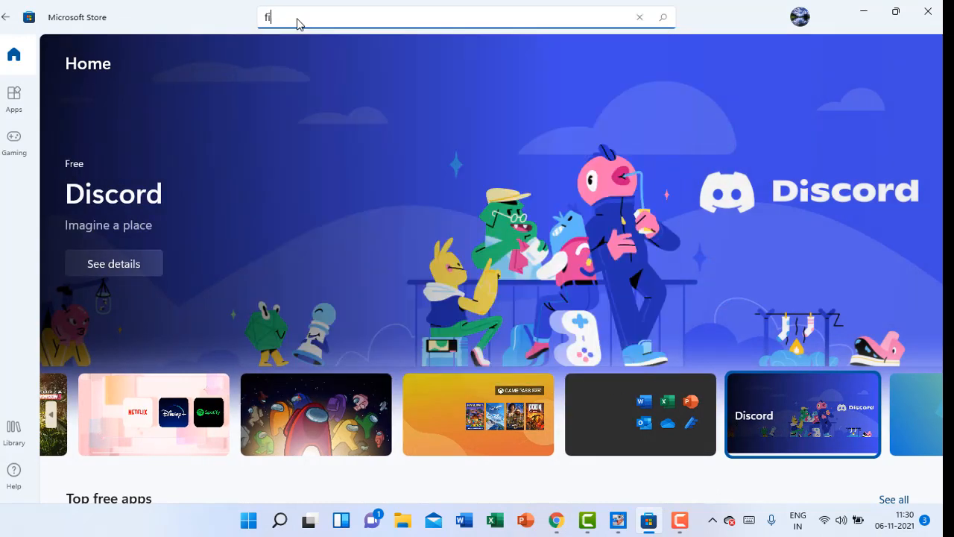
pyautogui.write('lmforth')
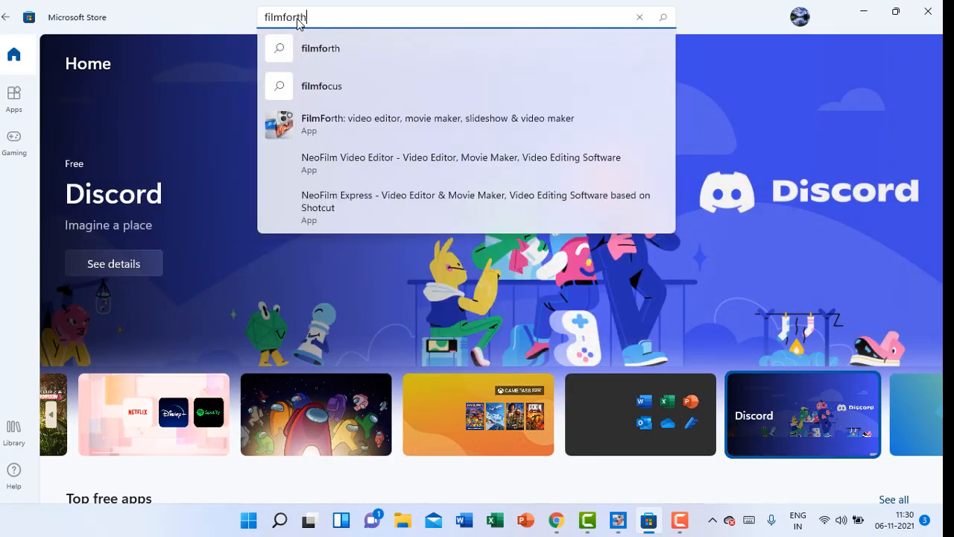
pyautogui.click(329, 89)
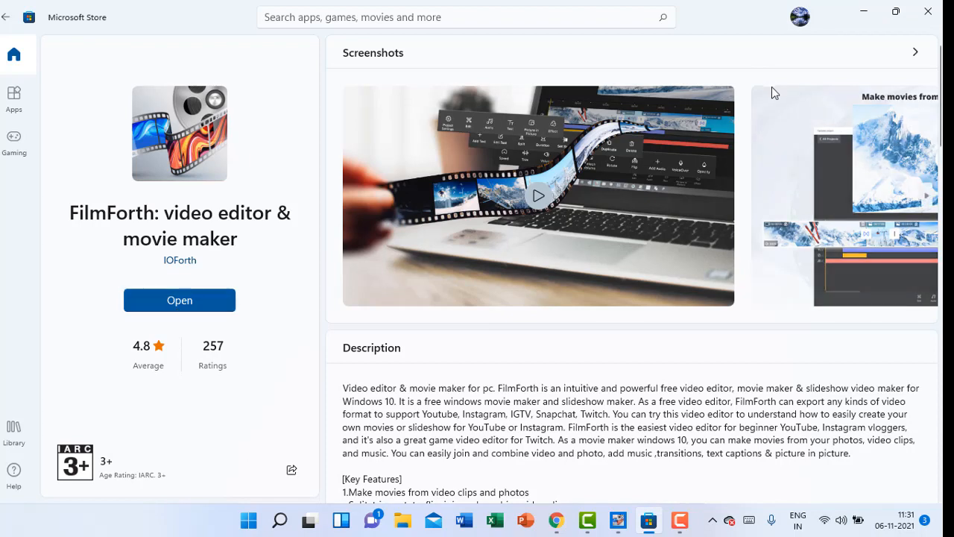
pyautogui.click(868, 20)
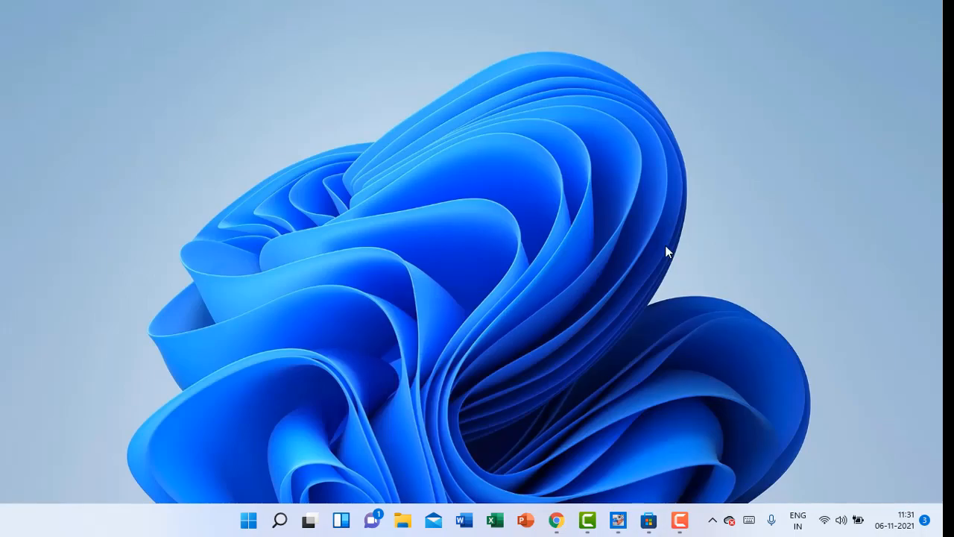
# Switch to FilmForth, dismiss the New Project tip and launch the Record Screen quick tool, leaving only the recorder on the desktop.
pyautogui.click(618, 519)
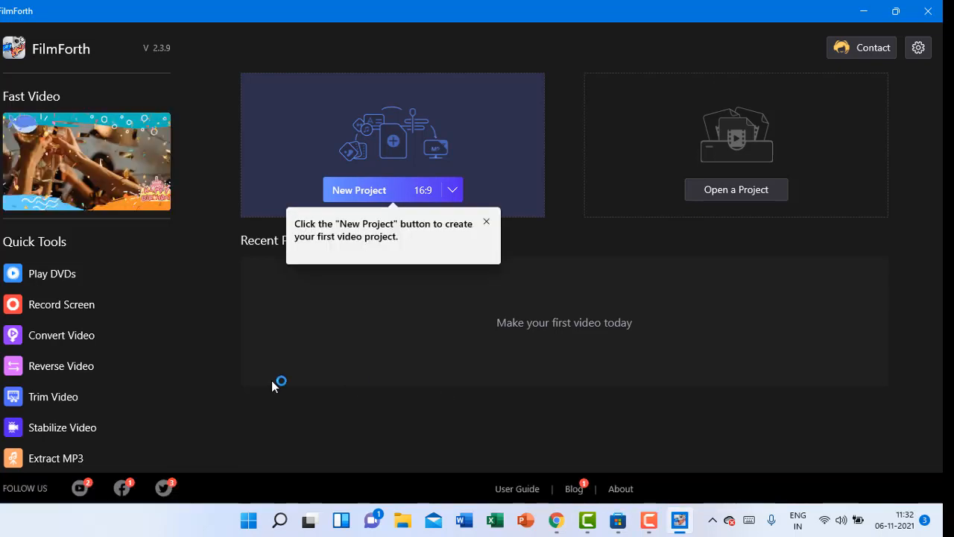
pyautogui.click(488, 220)
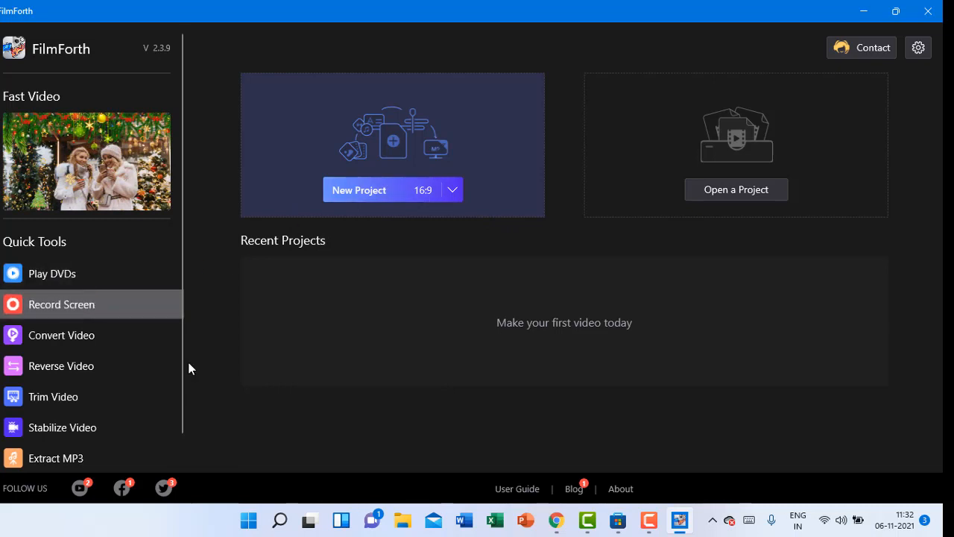
pyautogui.click(347, 190)
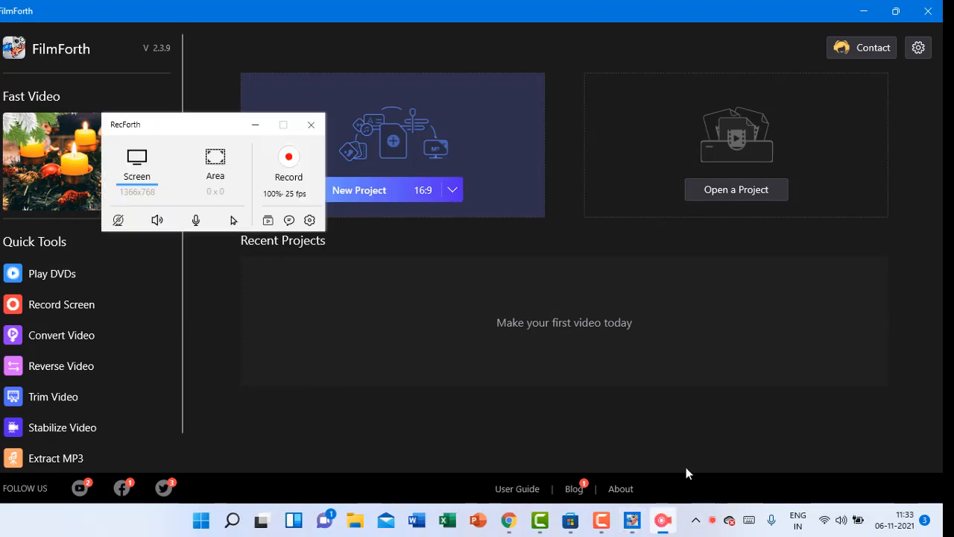
pyautogui.click(865, 11)
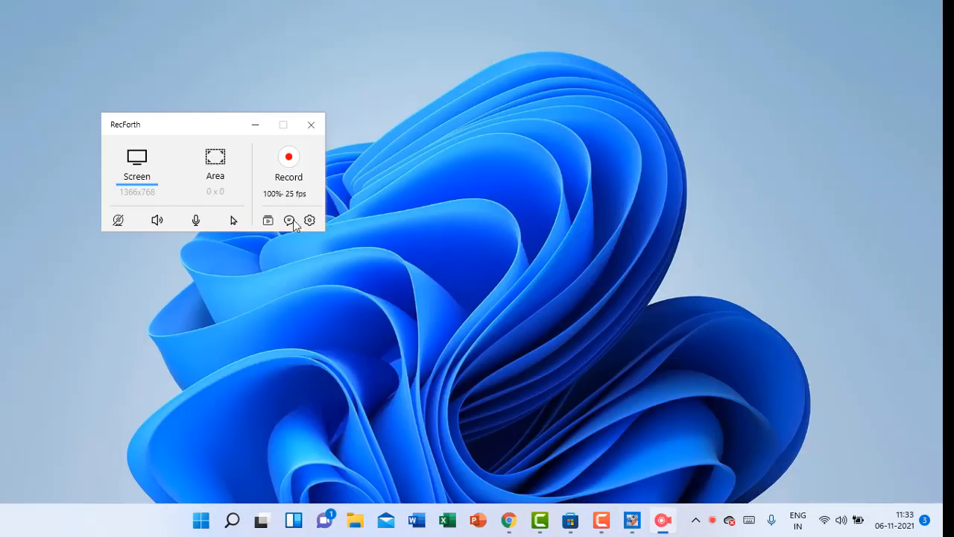
# Move the RecForth recorder to the desktop's lower-right corner and start a full-screen recording with the recorder minimized.
pyautogui.moveTo(174, 125); pyautogui.dragTo(793, 393)
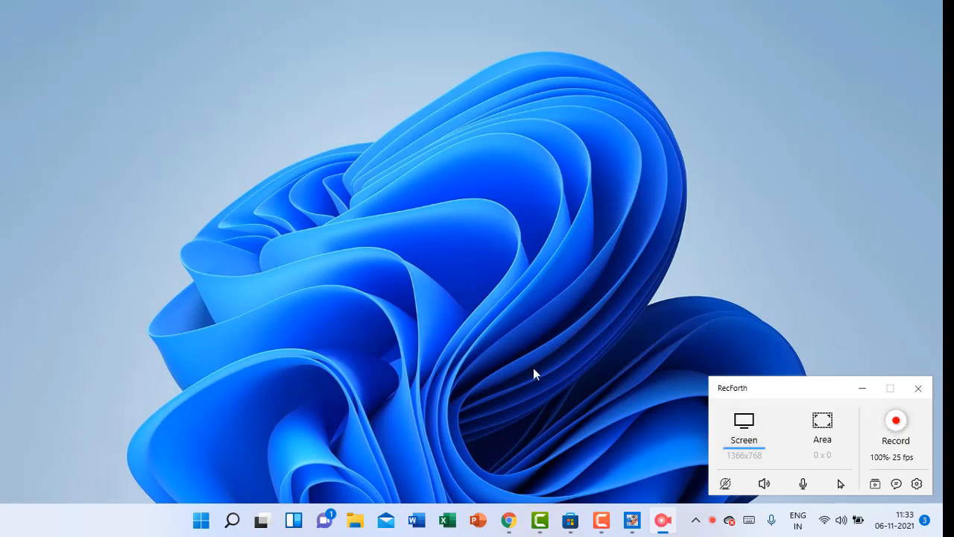
pyautogui.click(900, 420)
pyautogui.click(852, 387)
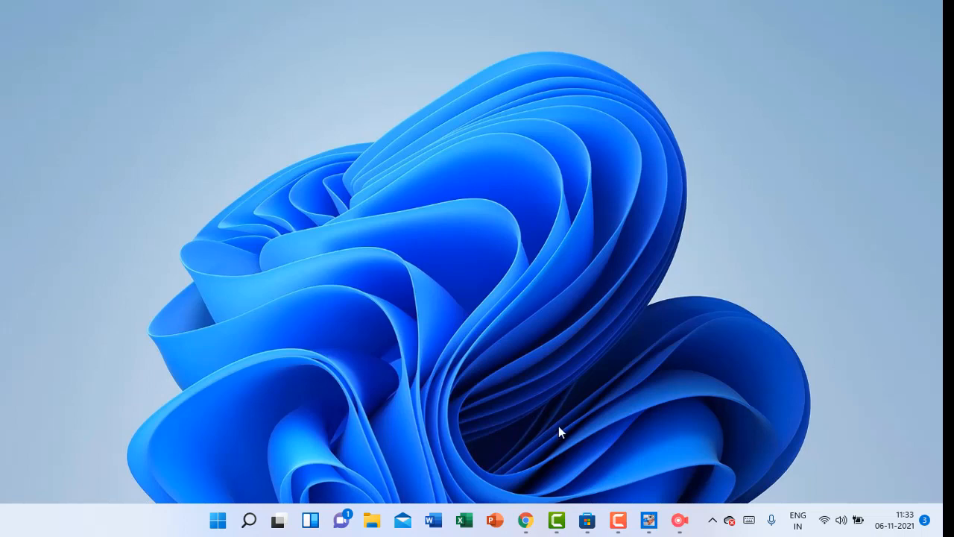
# Switch back to Microsoft Store, find the FilmForth video editor again and open its app page, leaving the store minimized.
pyautogui.click(588, 519)
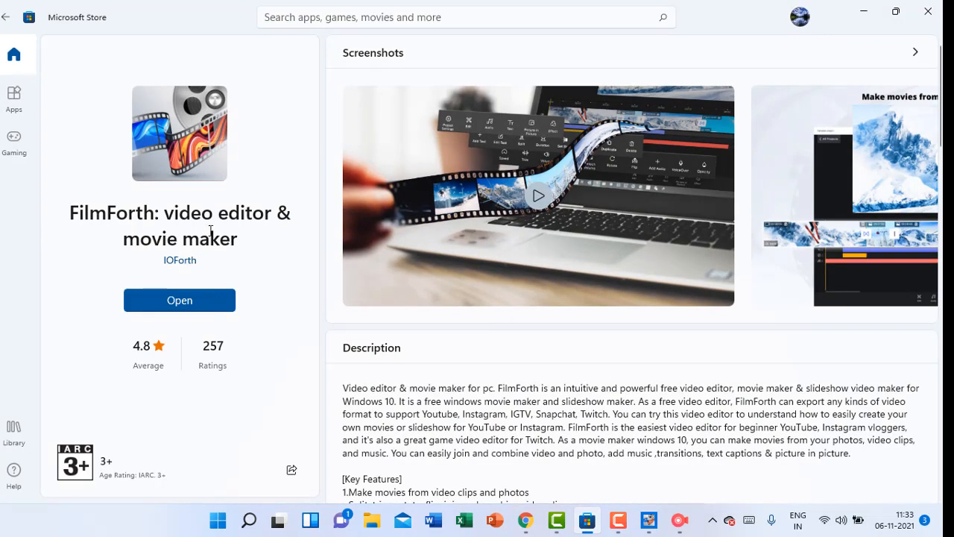
pyautogui.click(366, 15)
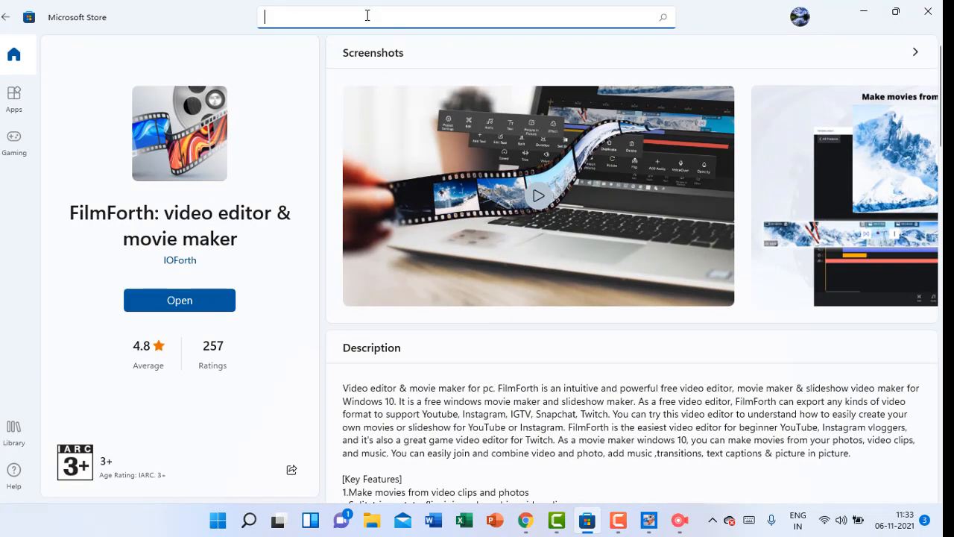
pyautogui.write('filmfor')
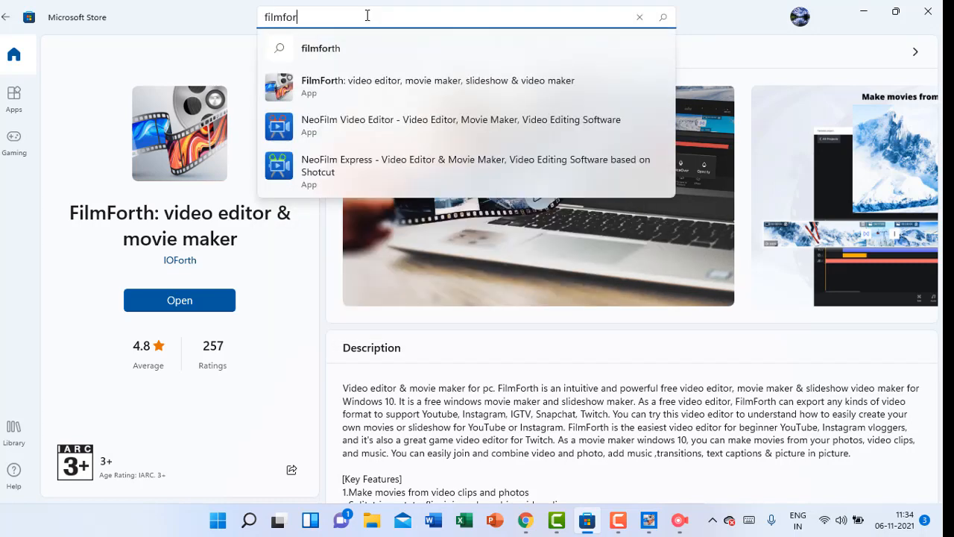
pyautogui.click(368, 82)
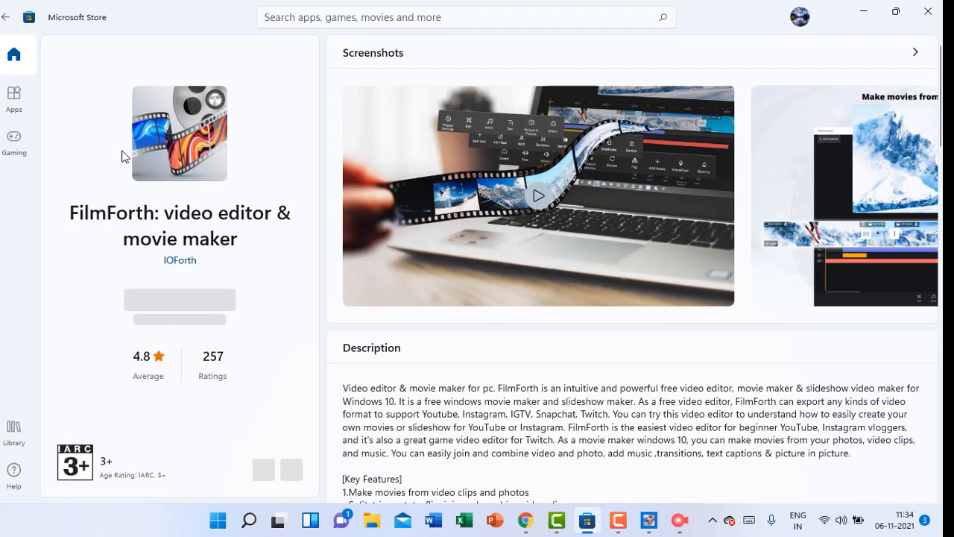
pyautogui.click(865, 13)
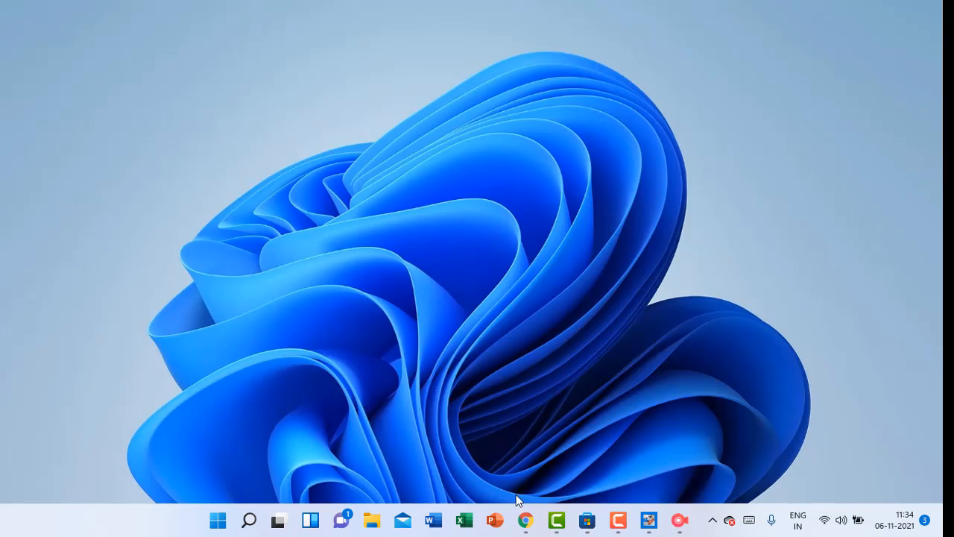
# Switch back to Chrome, replace the filmforth search with google.com and open the Google homepage from the results.
pyautogui.click(526, 520)
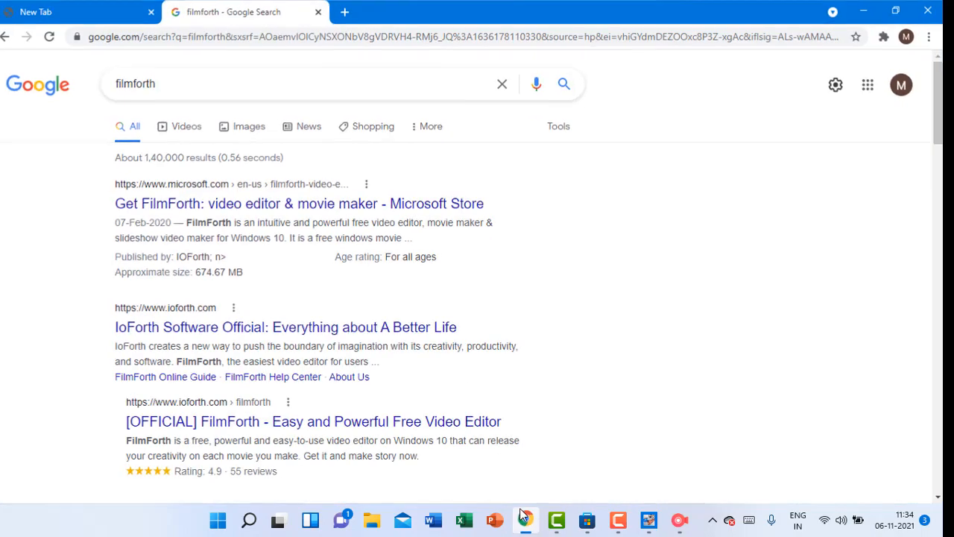
pyautogui.click(345, 12)
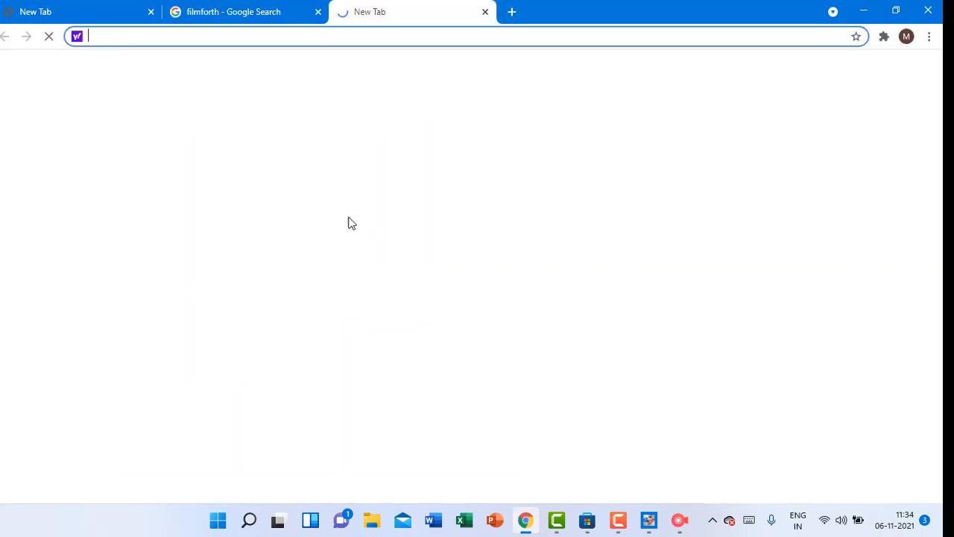
pyautogui.click(284, 9)
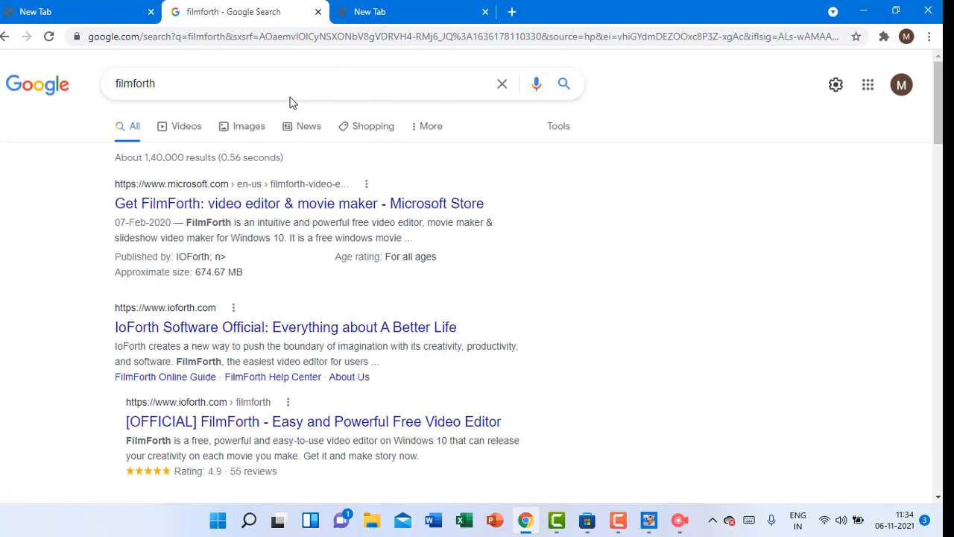
pyautogui.hotkey('shift', 'Left')
pyautogui.hotkey('shift', 'Left')
pyautogui.hotkey('shift', 'Left')
pyautogui.hotkey('shift', 'Left')
pyautogui.hotkey('shift', 'Left')
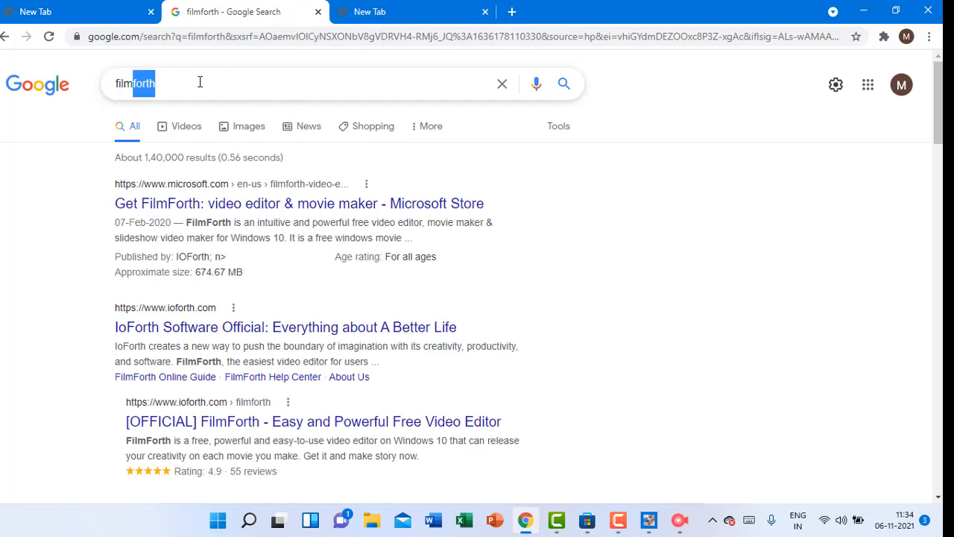
pyautogui.doubleClick(202, 88)
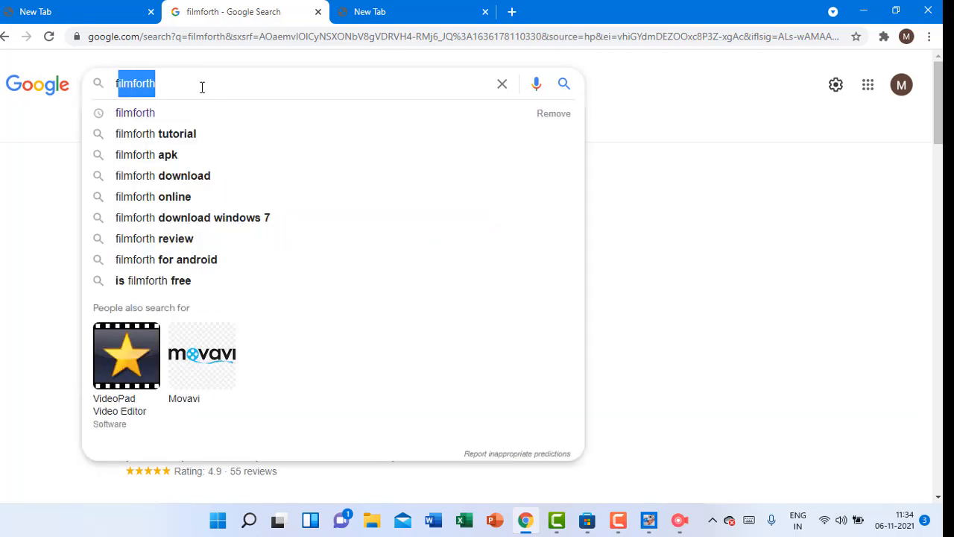
pyautogui.press('BackSpace')
pyautogui.write('googl')
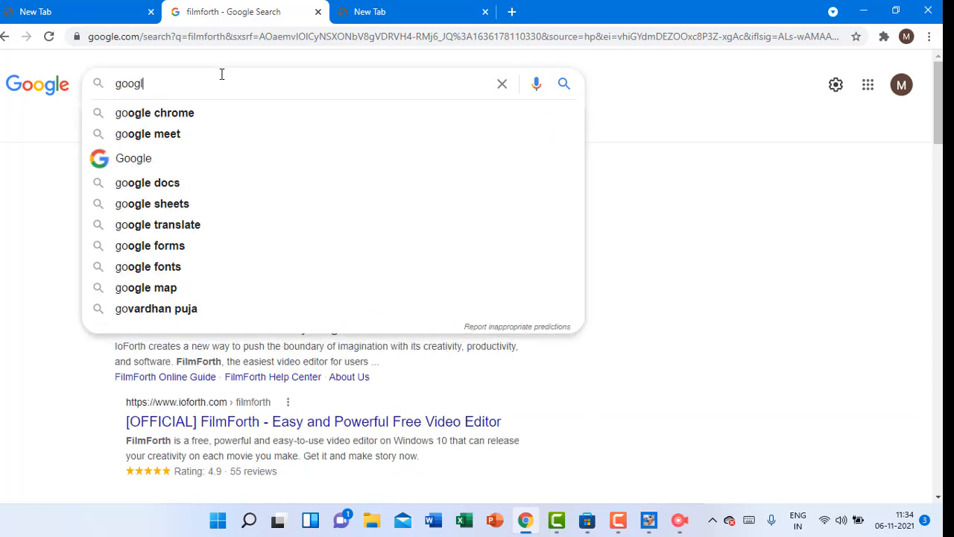
pyautogui.write('e.com')
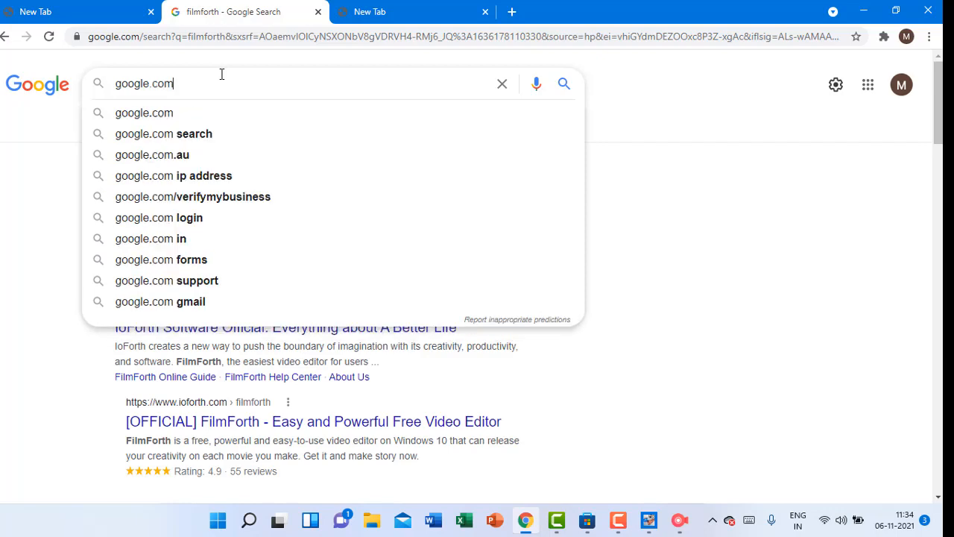
pyautogui.click(202, 116)
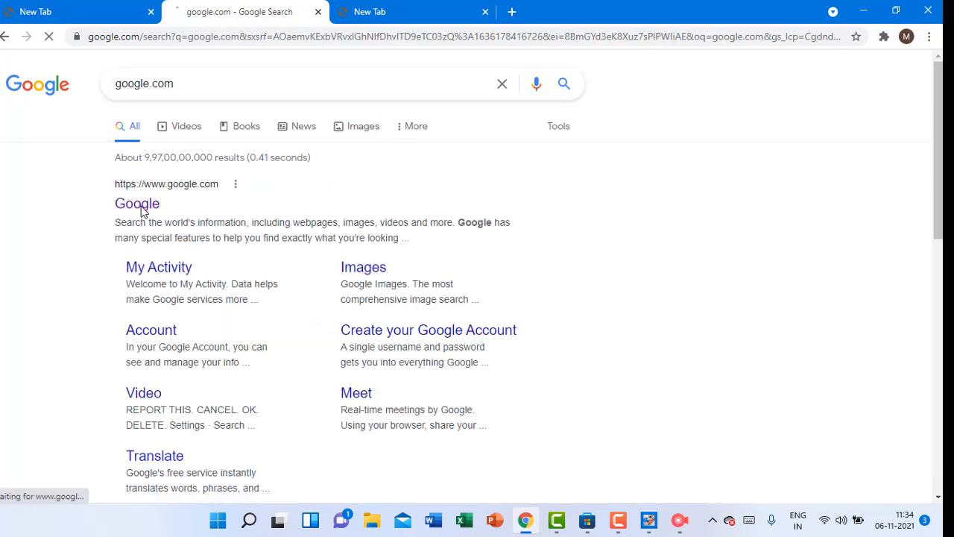
pyautogui.click(142, 207)
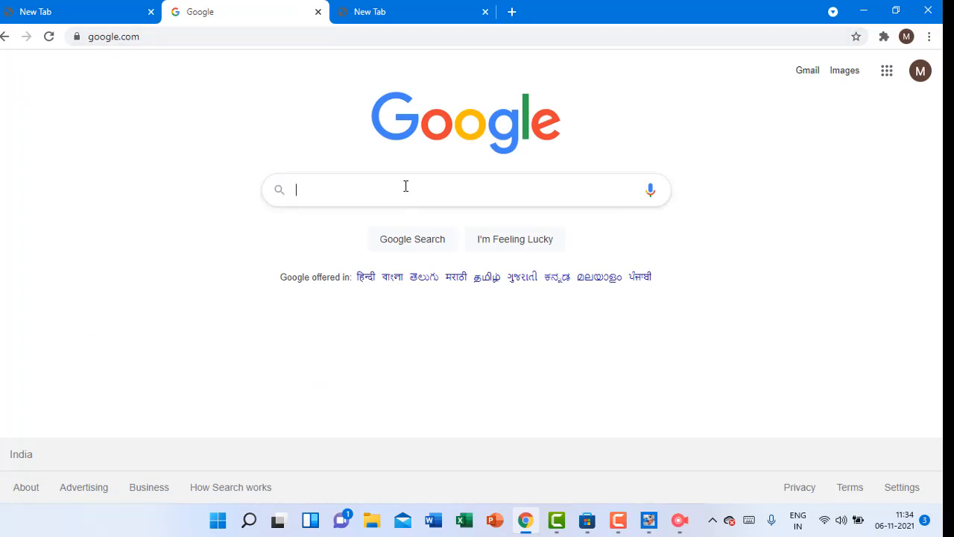
# Search Google for filmforth, open the official FilmForth page on ioforth.com and look over its download options.
pyautogui.write('Film')
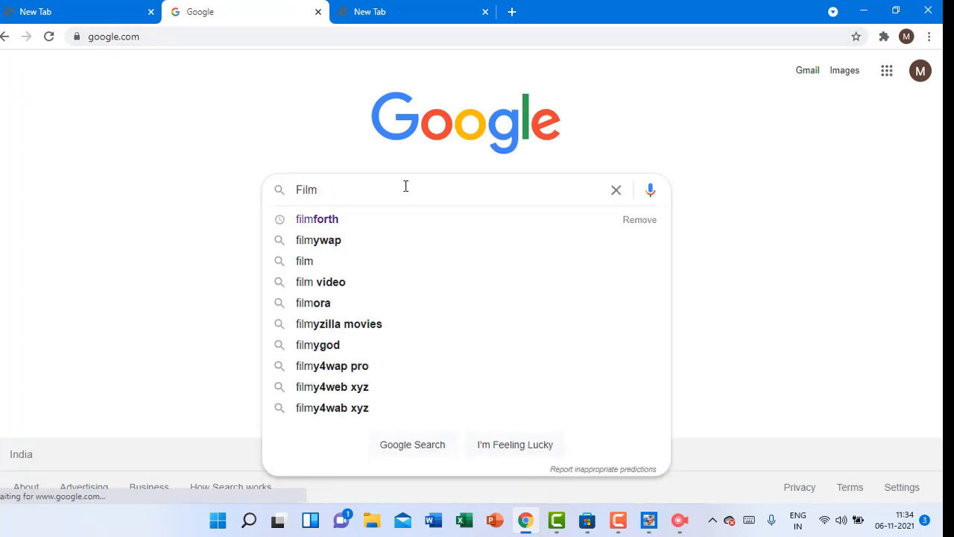
pyautogui.click(374, 222)
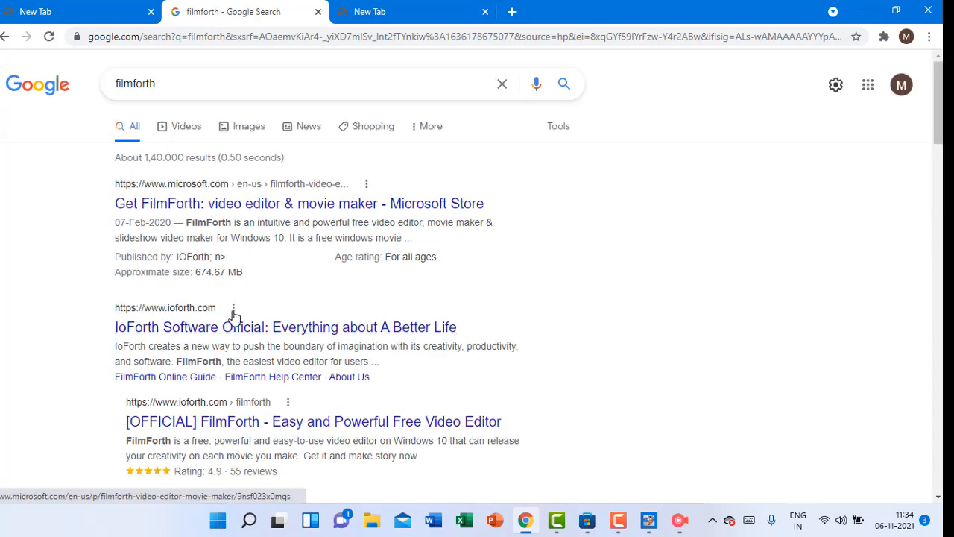
pyautogui.click(216, 422)
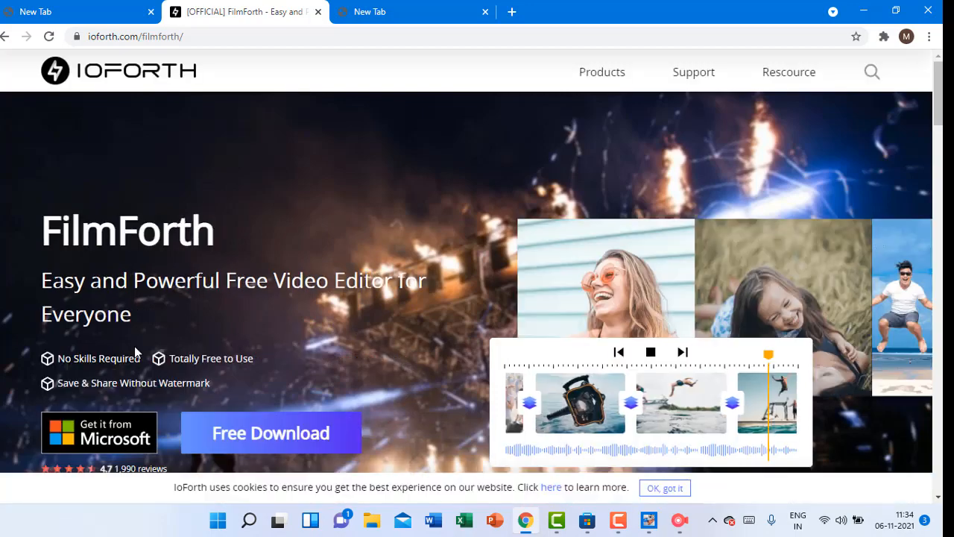
pyautogui.scroll(-4, 262, 296)
pyautogui.scroll(2, 306, 329)
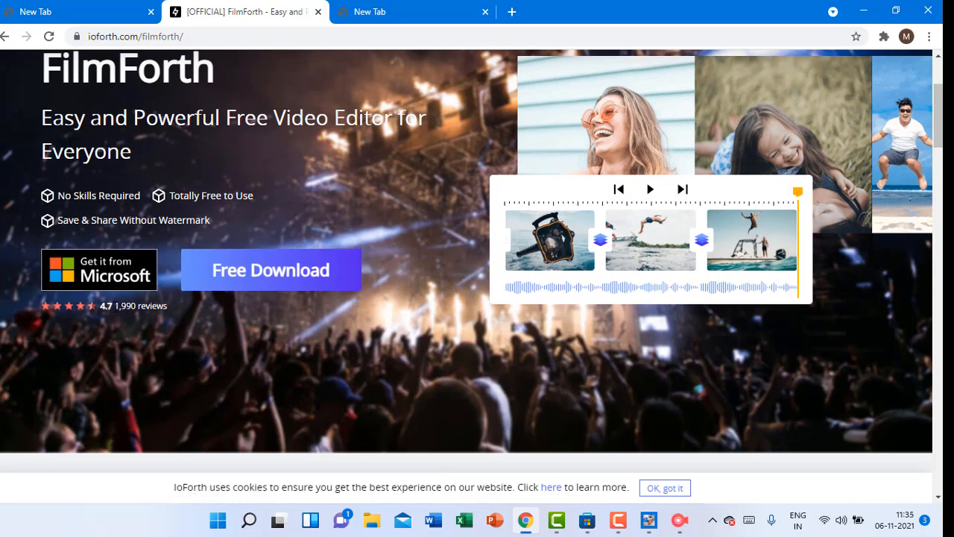
# Look over the top of the official FilmForth page again and minimize the browser to show the desktop.
pyautogui.scroll(2, 556, 273)
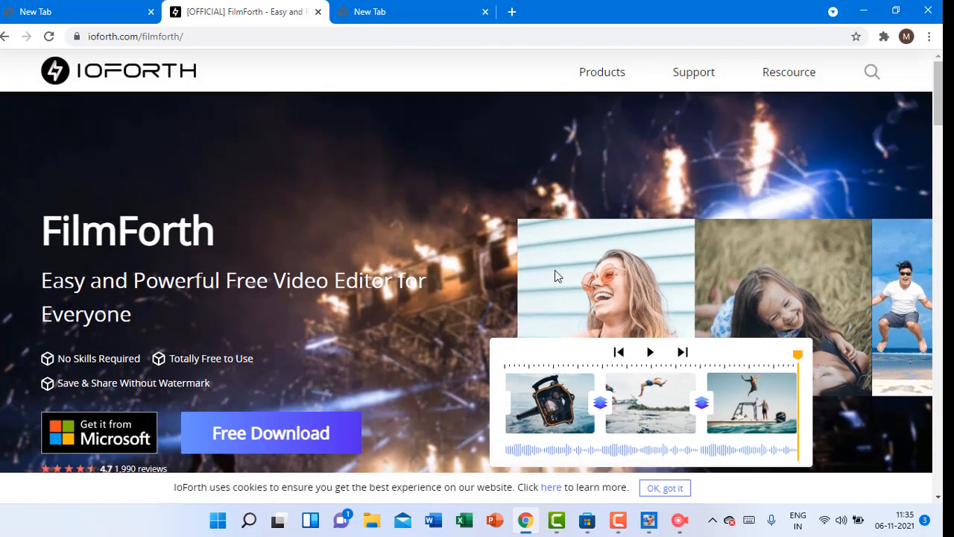
pyautogui.scroll(-3, 554, 270)
pyautogui.scroll(3, 349, 256)
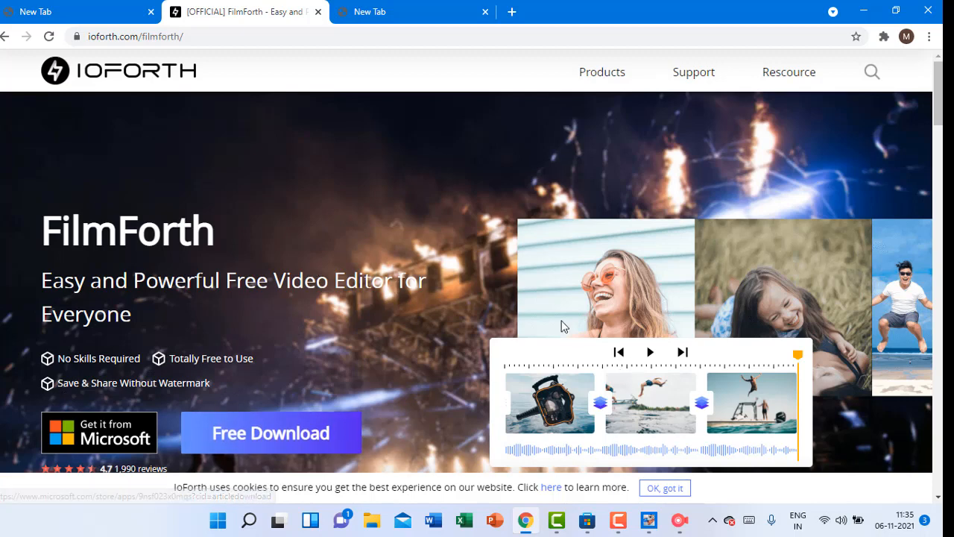
pyautogui.click(888, 11)
pyautogui.click(767, 146)
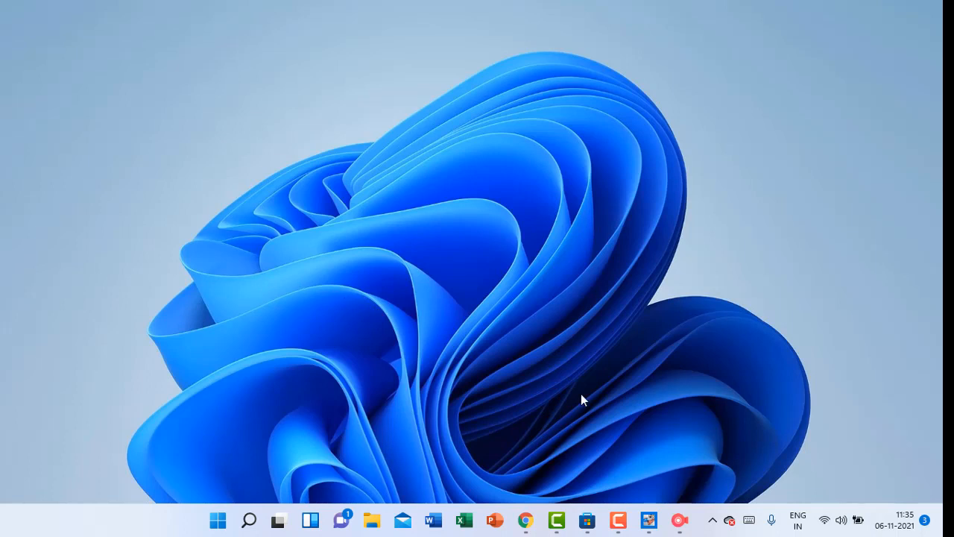
# Return to RecForth to end the recording, minimize the recorder, and open the folder containing 20211106113328.mp4.
pyautogui.click(679, 519)
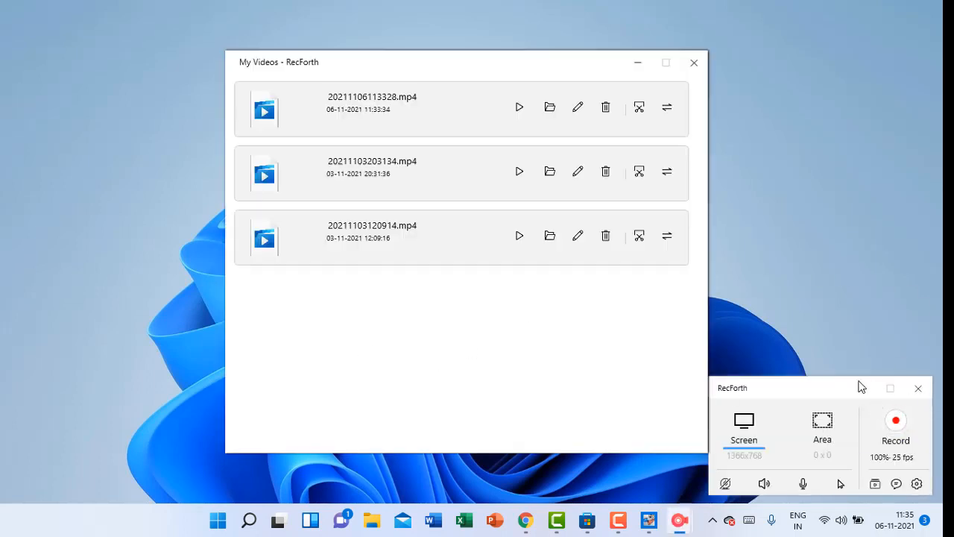
pyautogui.click(861, 386)
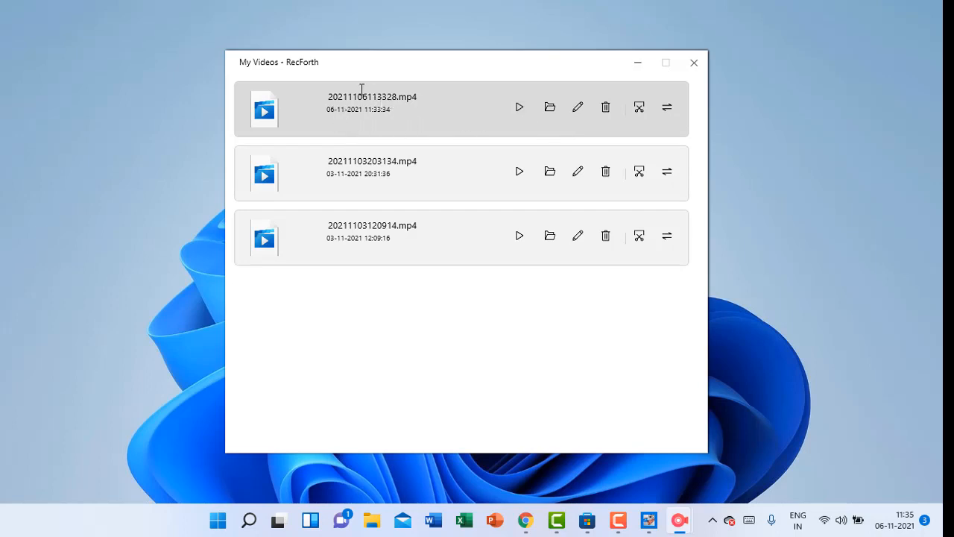
pyautogui.click(555, 109)
pyautogui.click(550, 109)
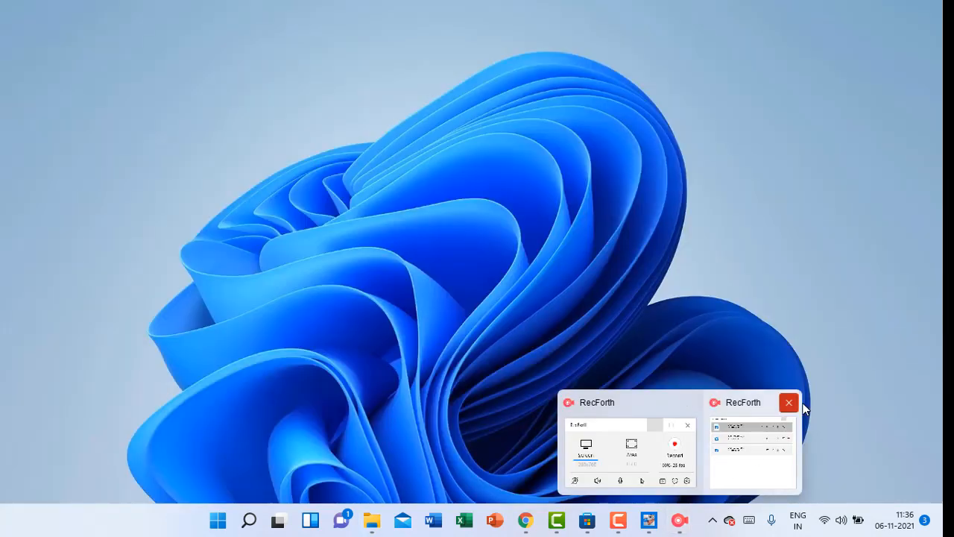
# Close both RecForth windows and switch to the FilmForth video editor.
pyautogui.click(790, 402)
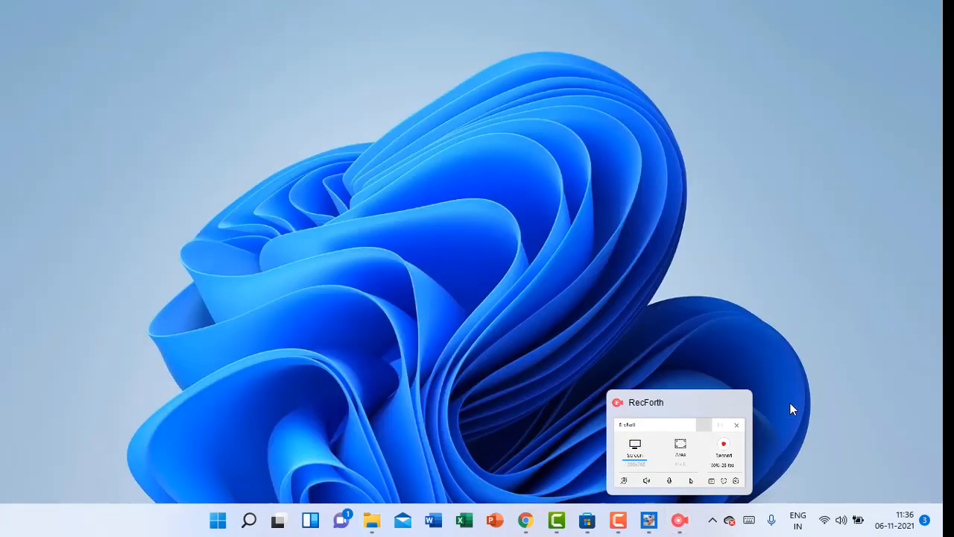
pyautogui.click(739, 400)
pyautogui.moveTo(689, 513)
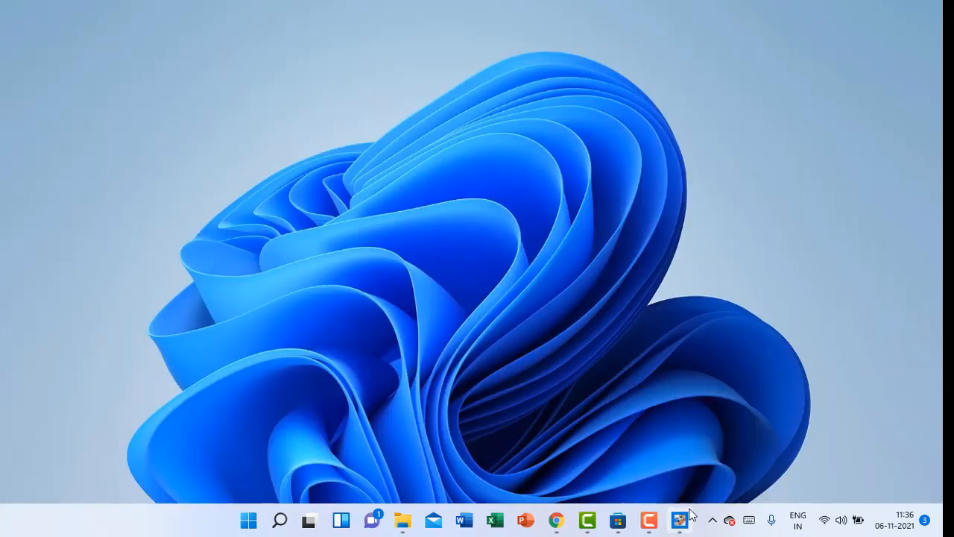
pyautogui.rightClick(689, 512)
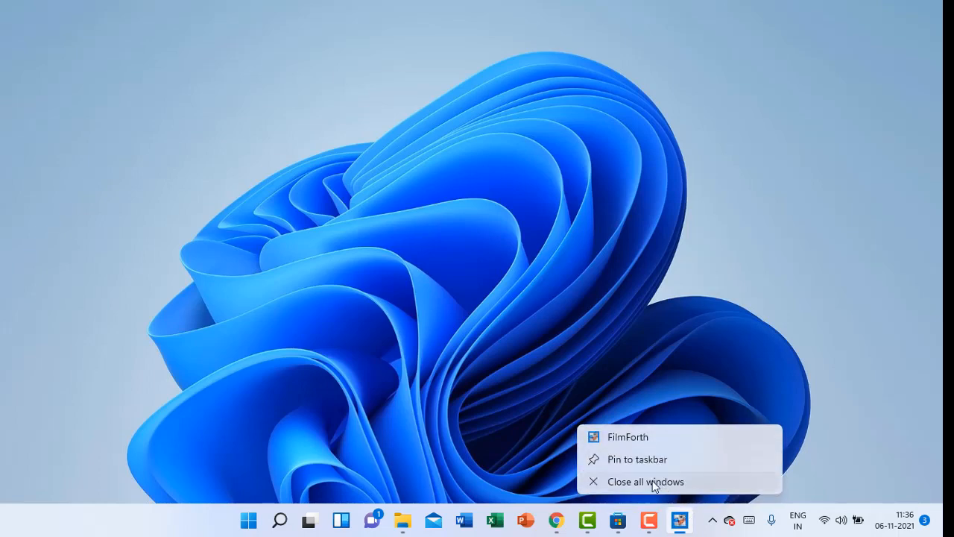
pyautogui.click(625, 438)
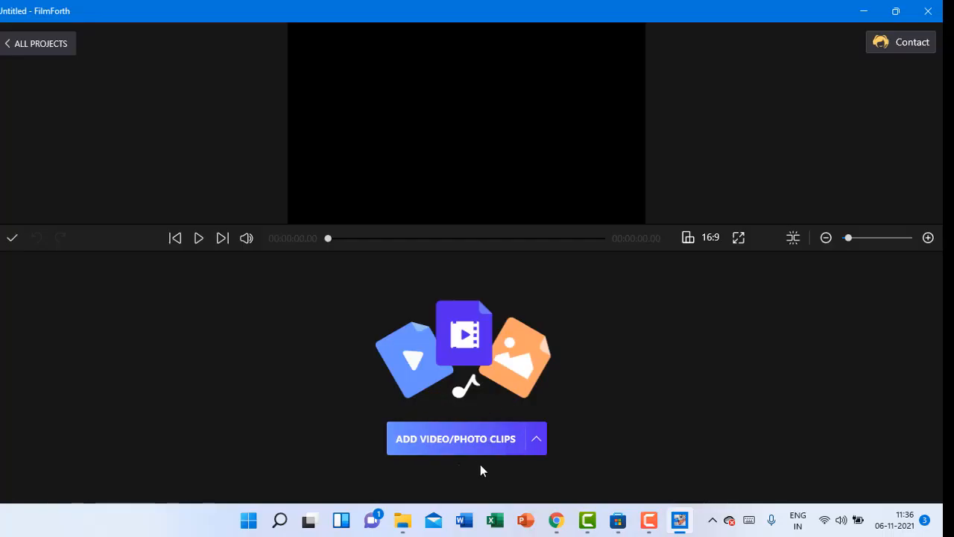
# Add the new screen recording to the empty project and play its opening seconds.
pyautogui.click(435, 442)
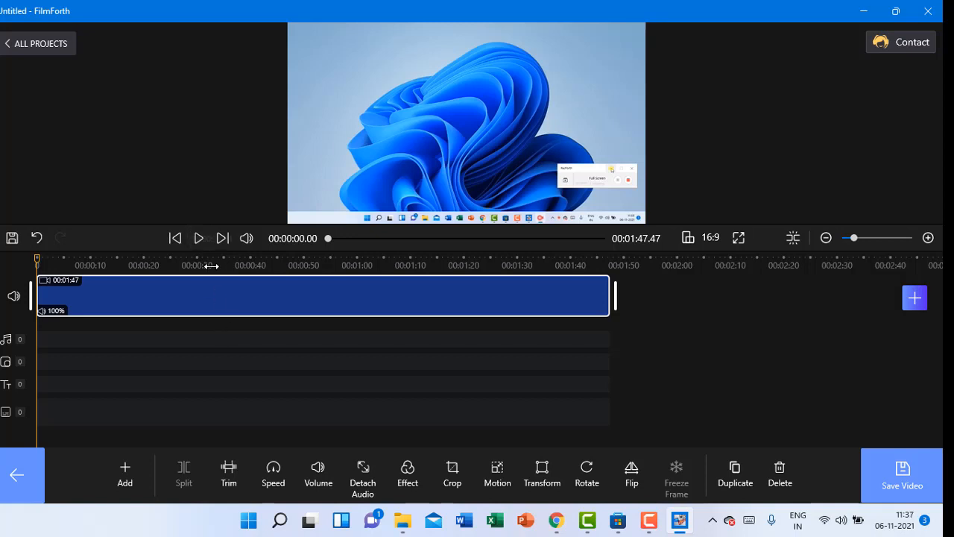
pyautogui.click(203, 239)
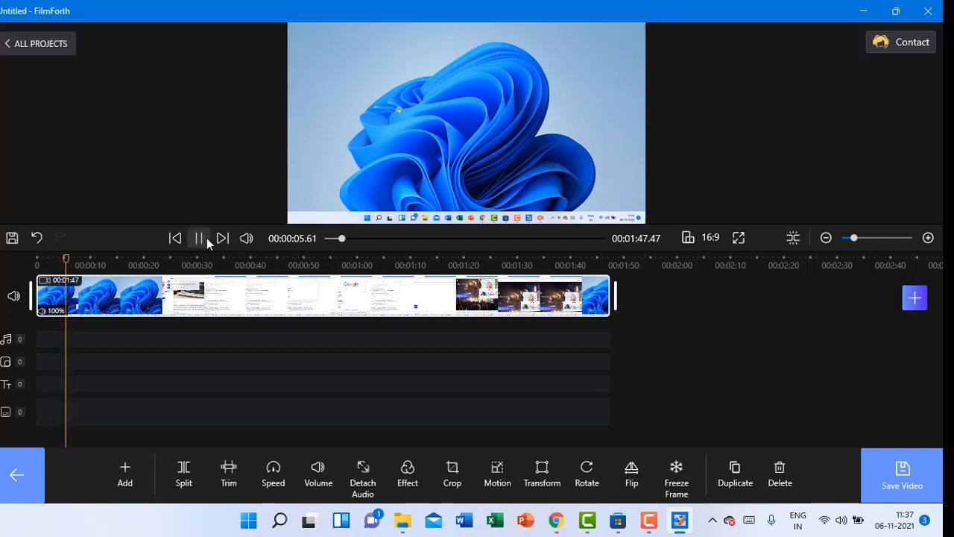
pyautogui.click(206, 238)
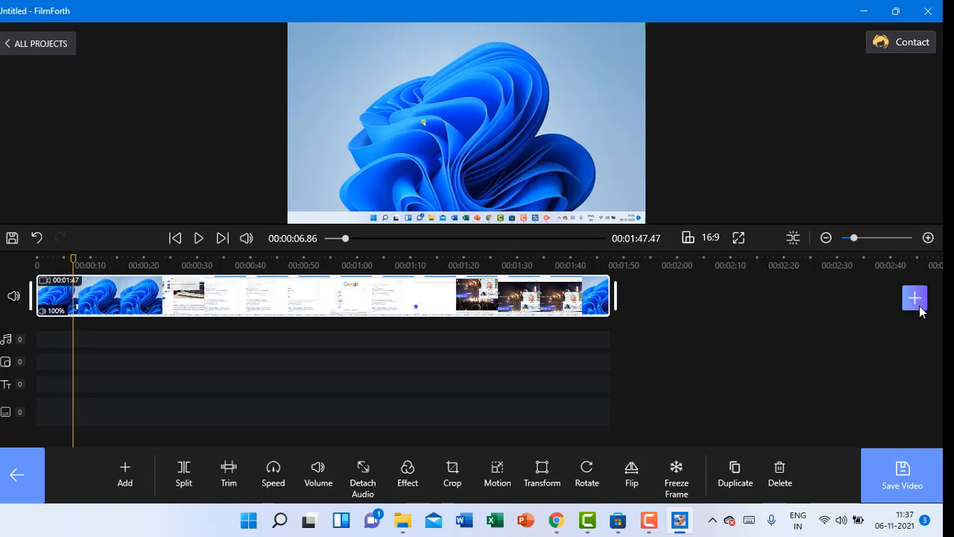
# Split the recording at 00:00:06.51 and delete the part before the cut.
pyautogui.click(928, 238)
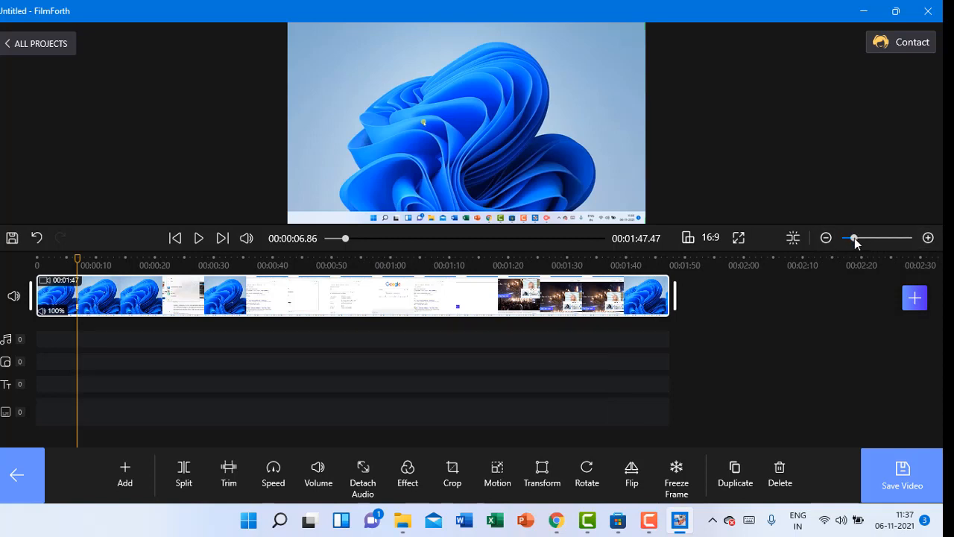
pyautogui.moveTo(854, 238); pyautogui.dragTo(873, 238)
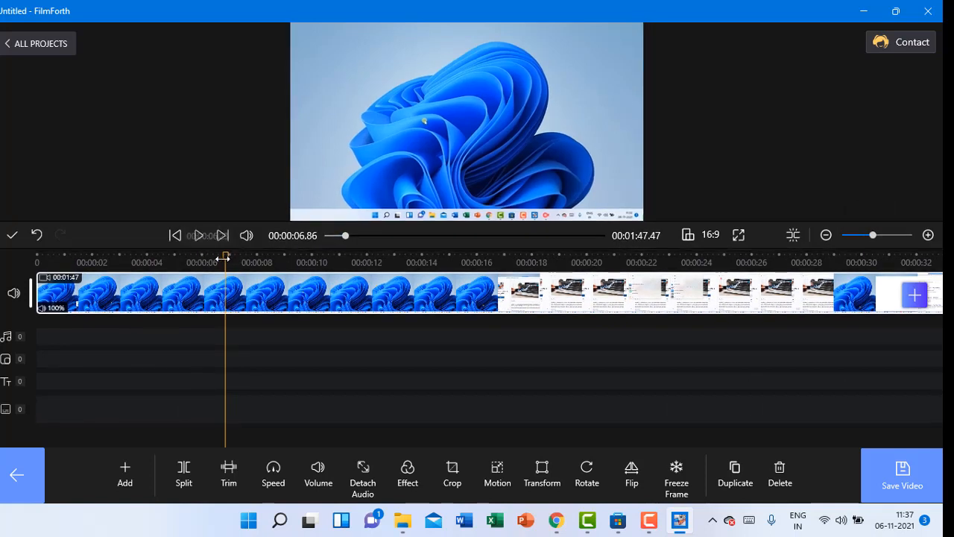
pyautogui.moveTo(225, 257); pyautogui.dragTo(176, 255)
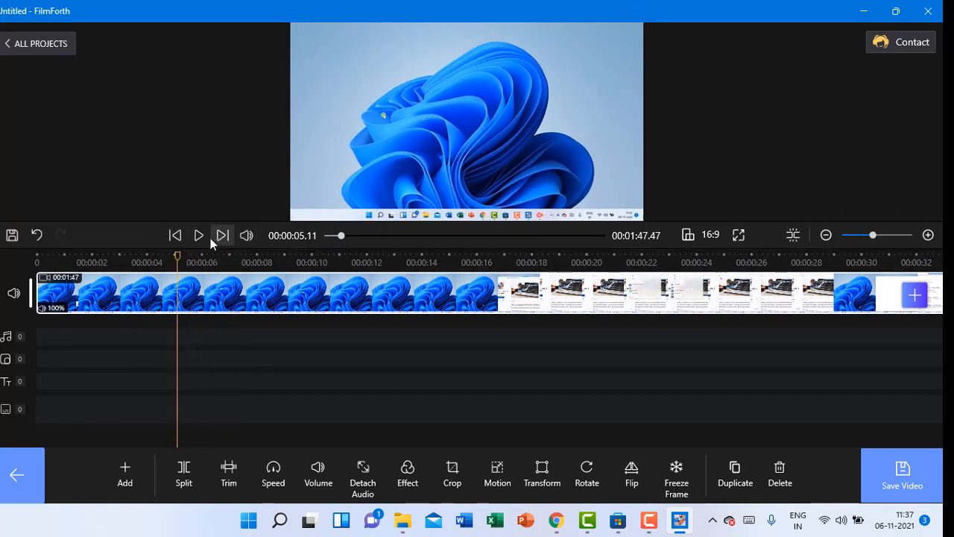
pyautogui.click(202, 237)
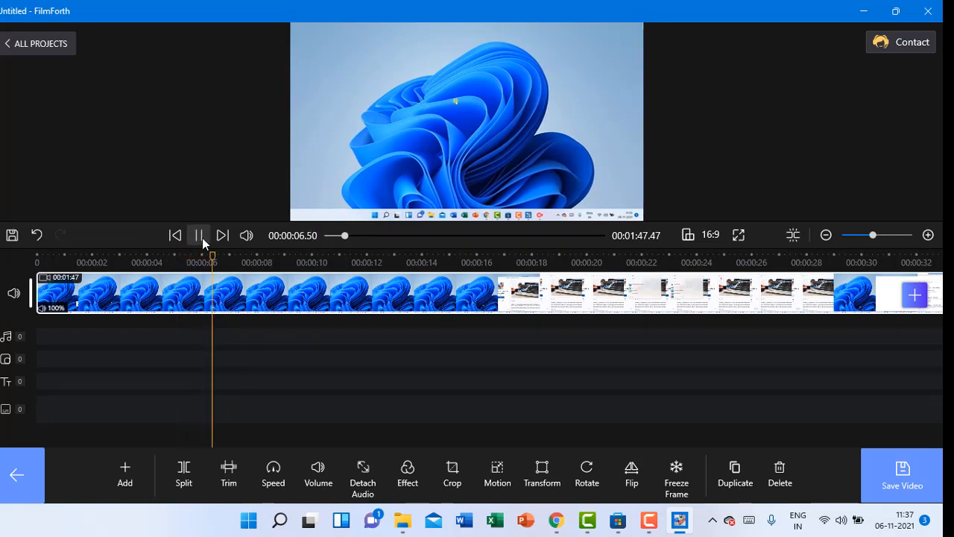
pyautogui.click(202, 238)
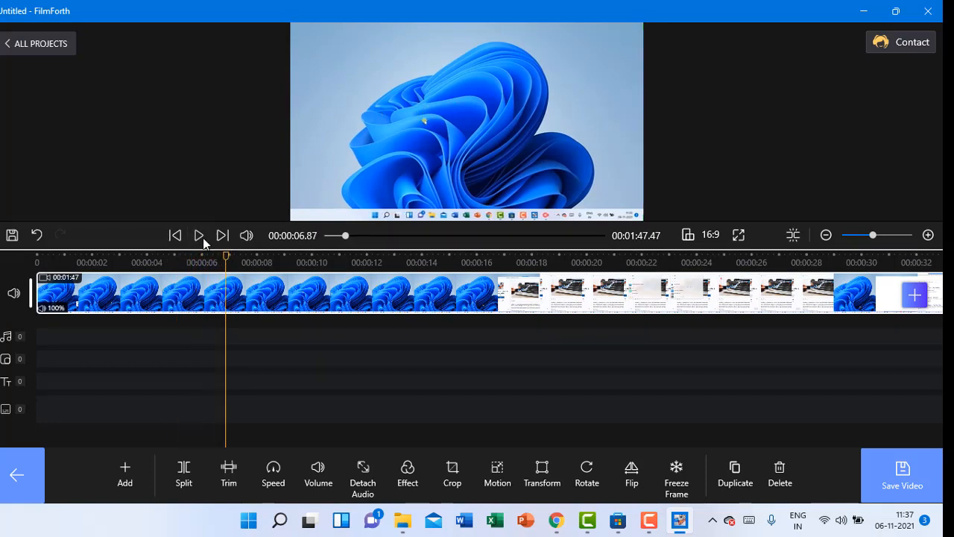
pyautogui.moveTo(226, 255); pyautogui.dragTo(213, 253)
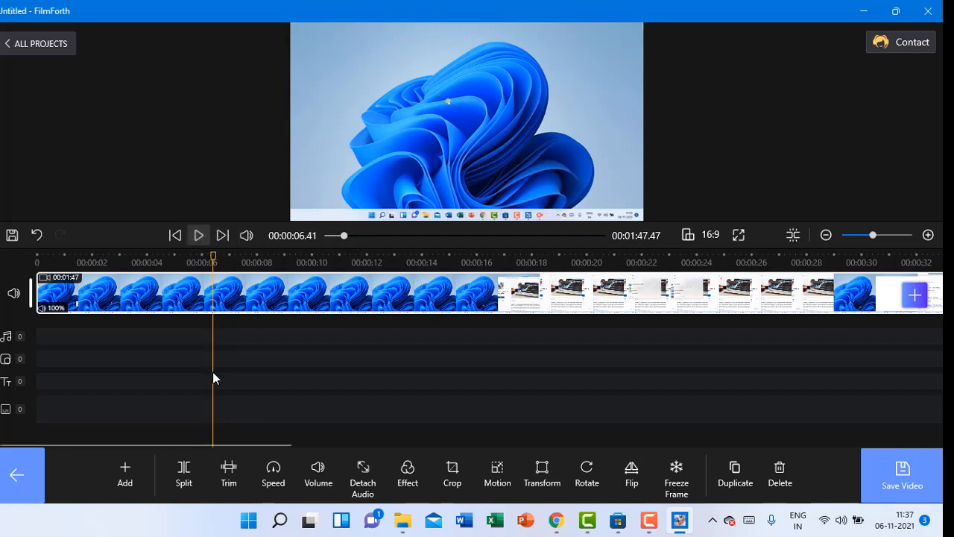
pyautogui.press('space')
pyautogui.click(198, 235)
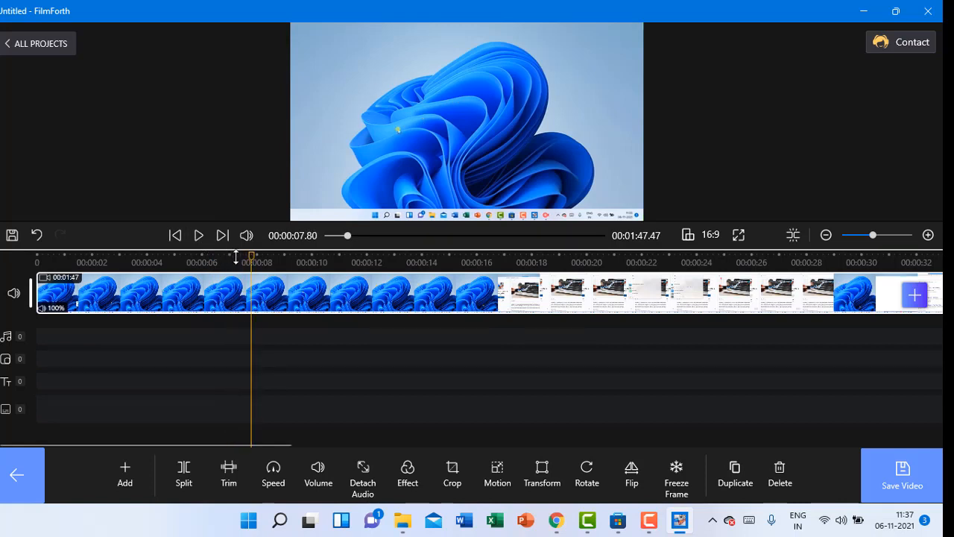
pyautogui.moveTo(251, 261); pyautogui.dragTo(216, 263)
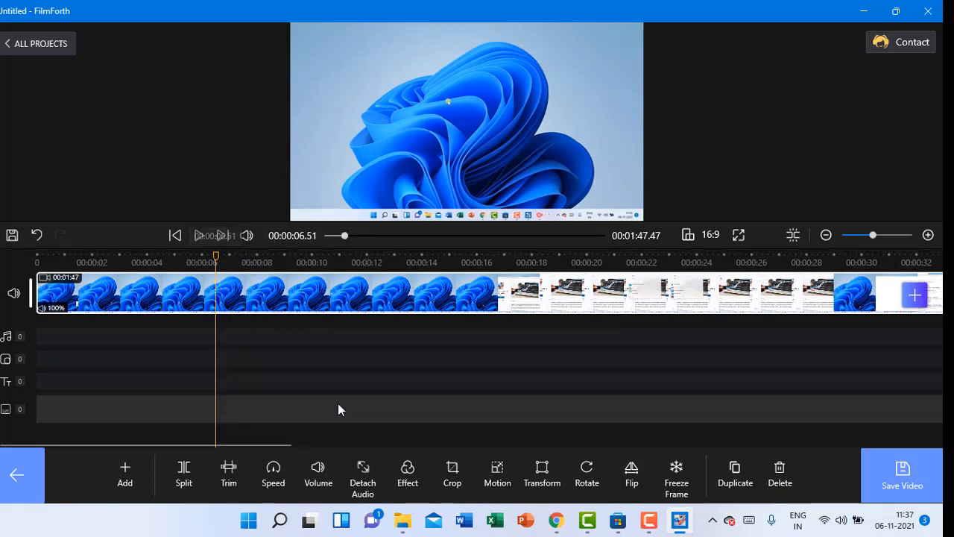
pyautogui.click(171, 487)
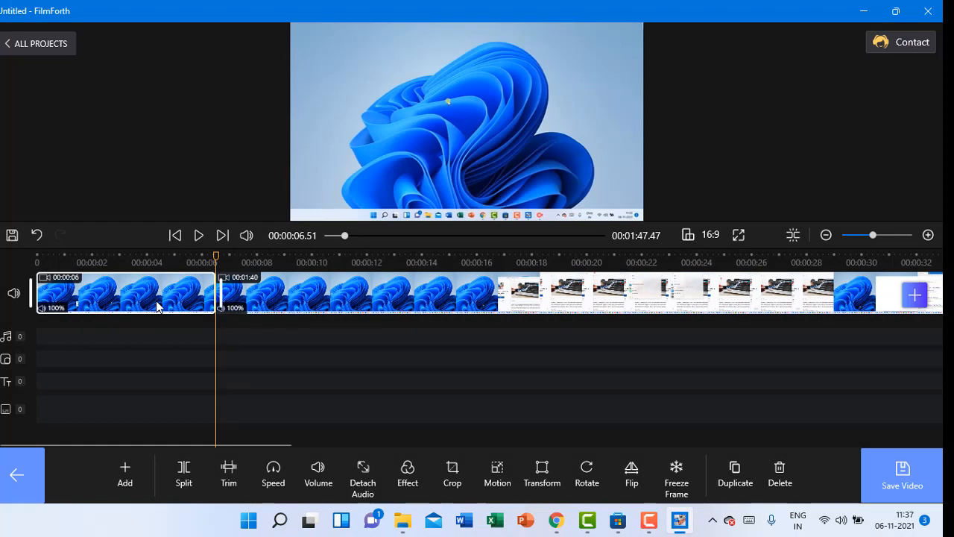
pyautogui.click(790, 470)
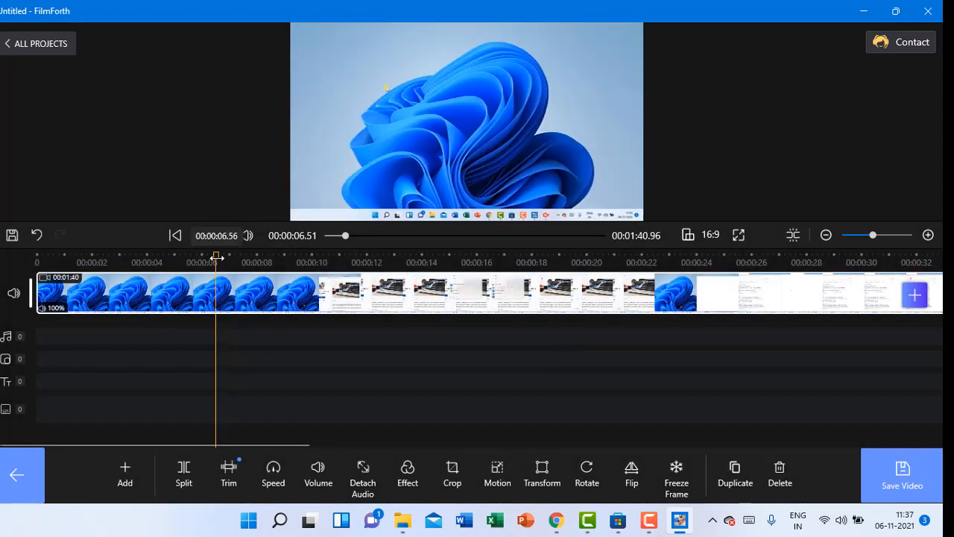
# Return the playhead to the start, leave clip editing and preview the opening seconds of the shortened video.
pyautogui.moveTo(216, 257); pyautogui.dragTo(27, 240)
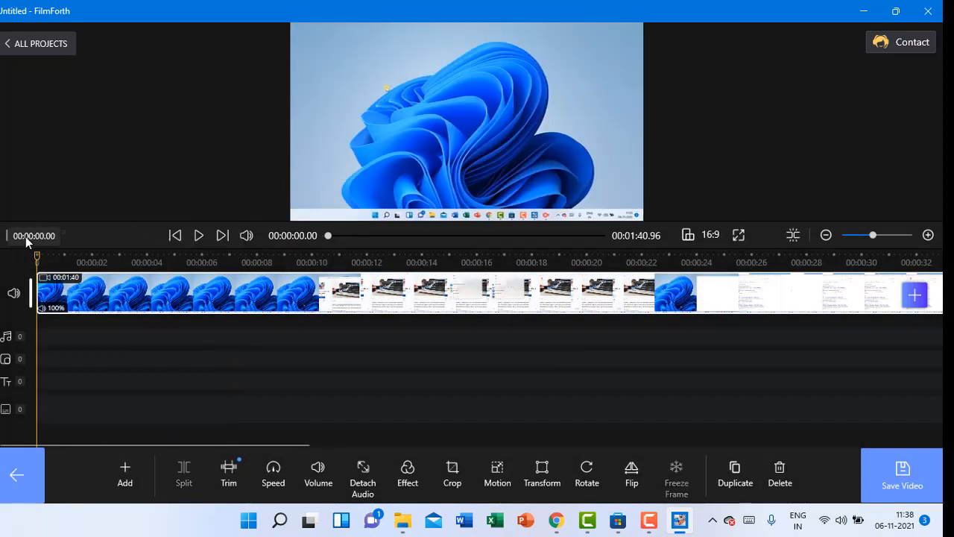
pyautogui.click(12, 466)
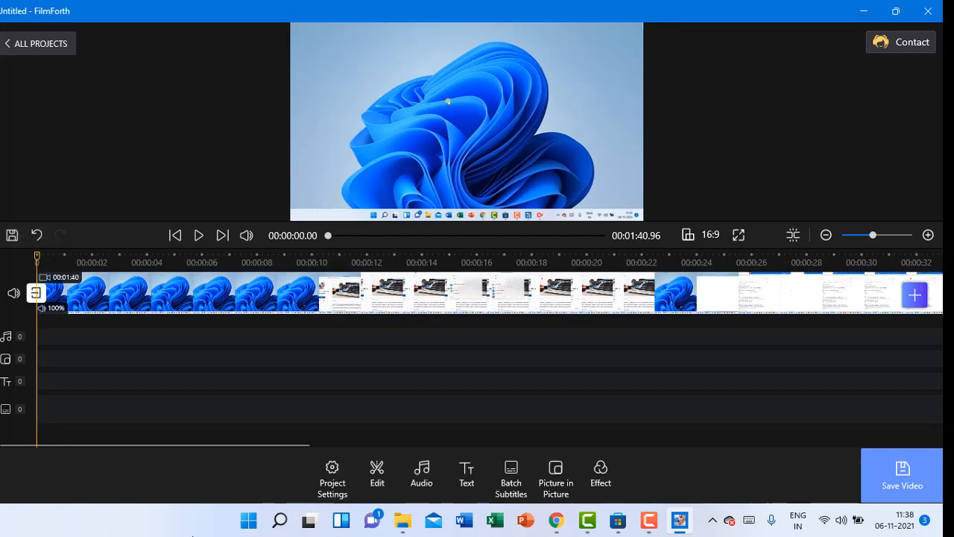
pyautogui.click(200, 236)
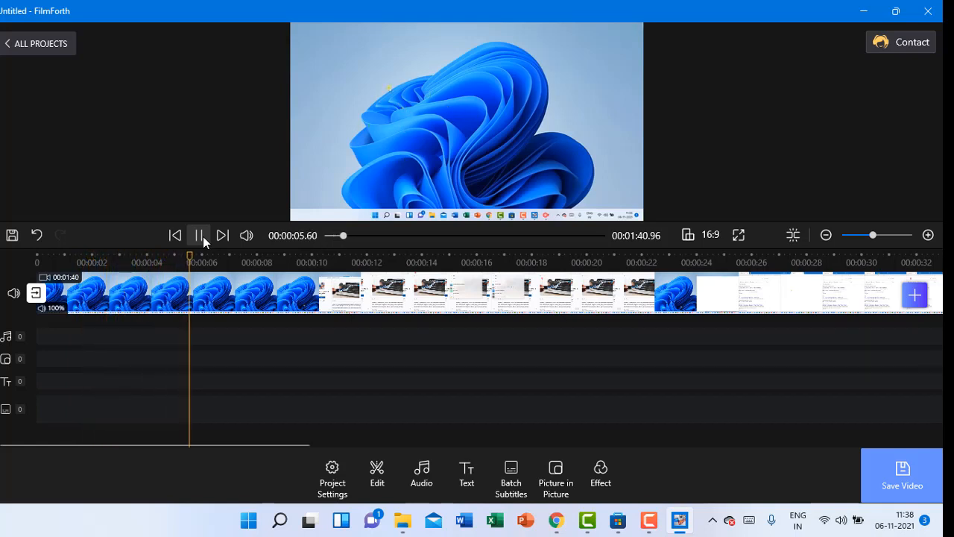
pyautogui.click(201, 235)
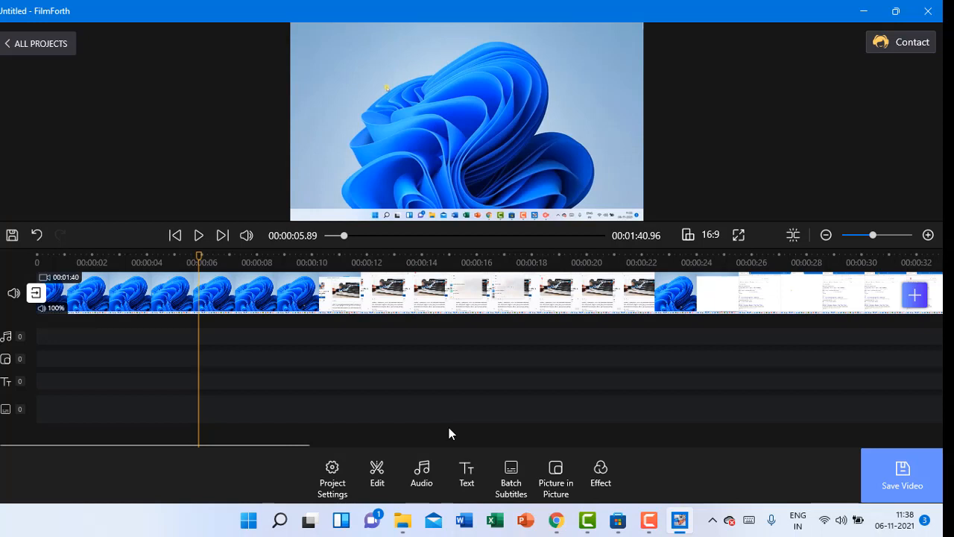
# Add the audio file A Simple Way [Camtasia Audio Library] as background music from the start of the video.
pyautogui.click(423, 477)
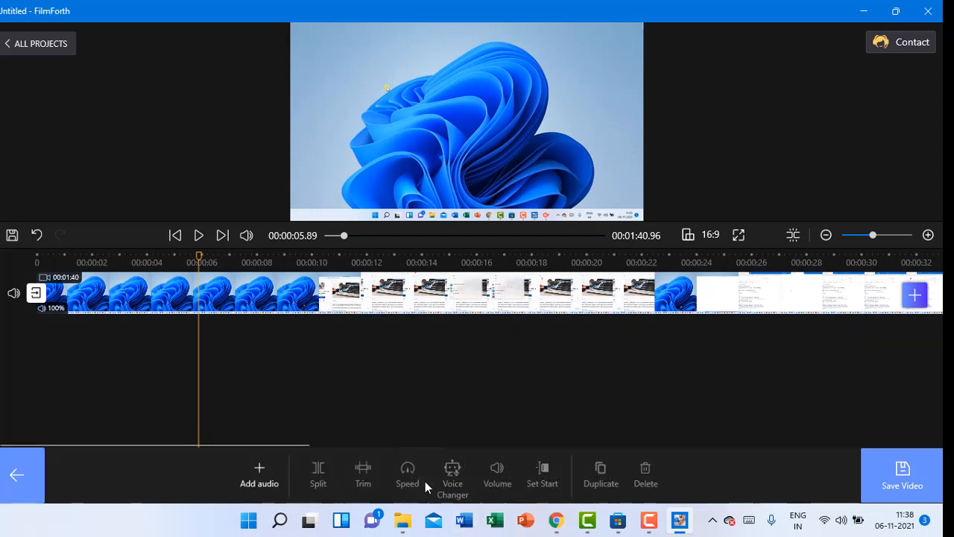
pyautogui.click(255, 475)
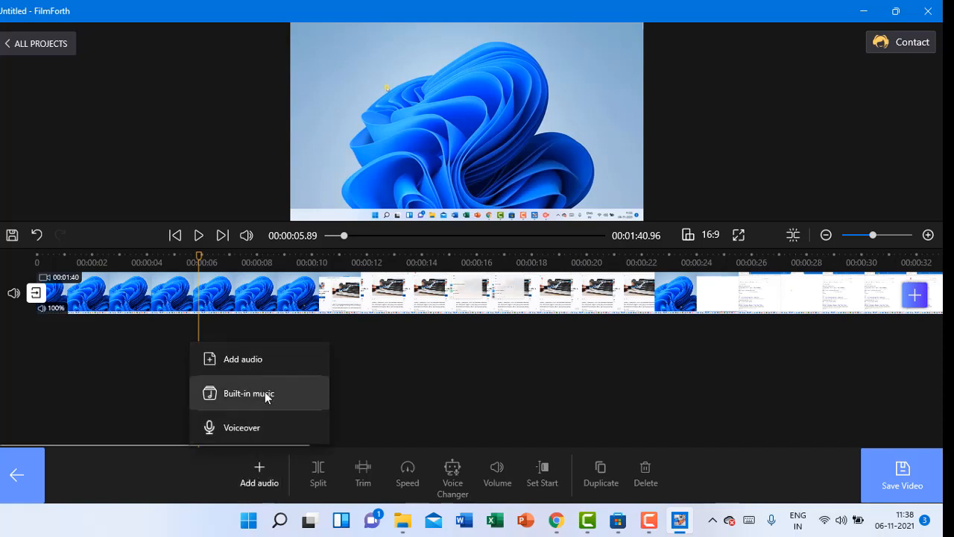
pyautogui.click(249, 357)
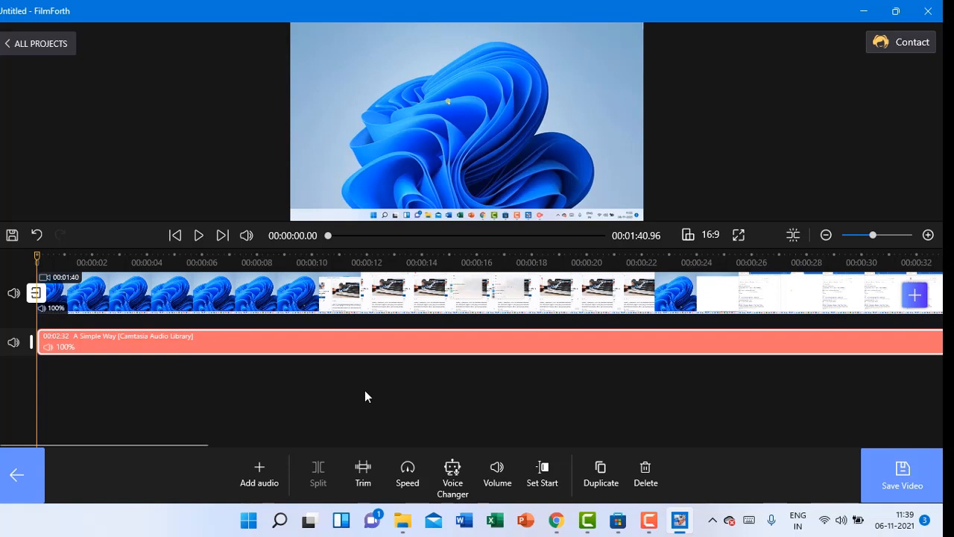
pyautogui.click(15, 478)
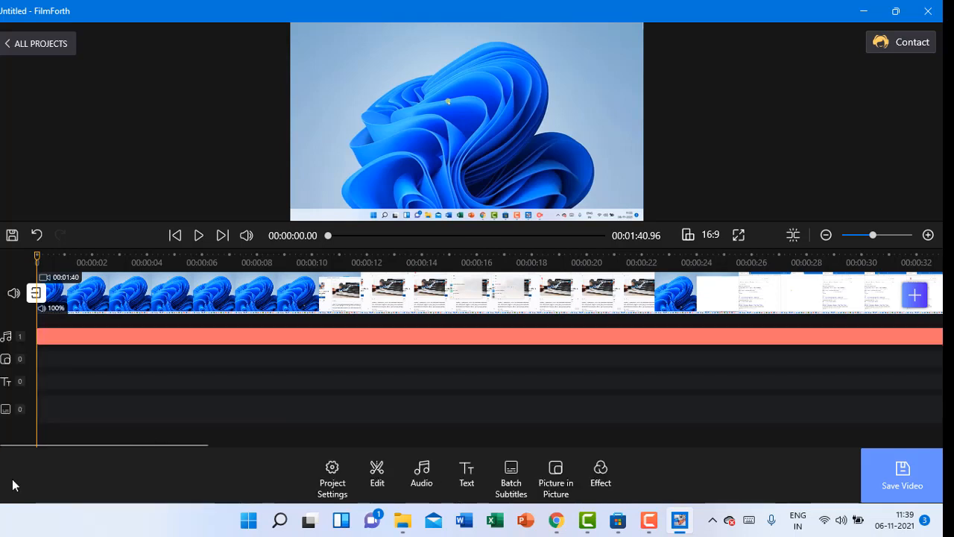
# Preview the opening seconds with the background music and look at the audio track's editing options.
pyautogui.click(199, 235)
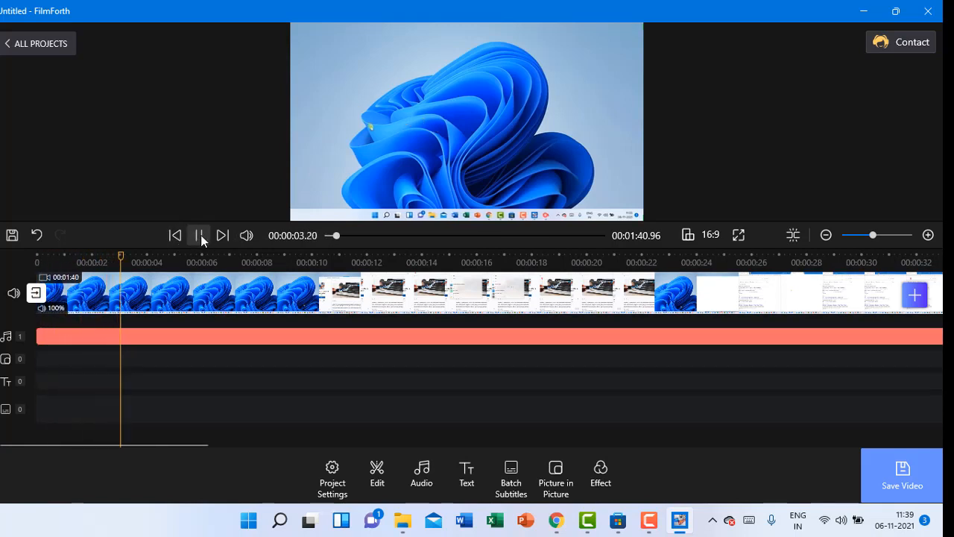
pyautogui.click(200, 235)
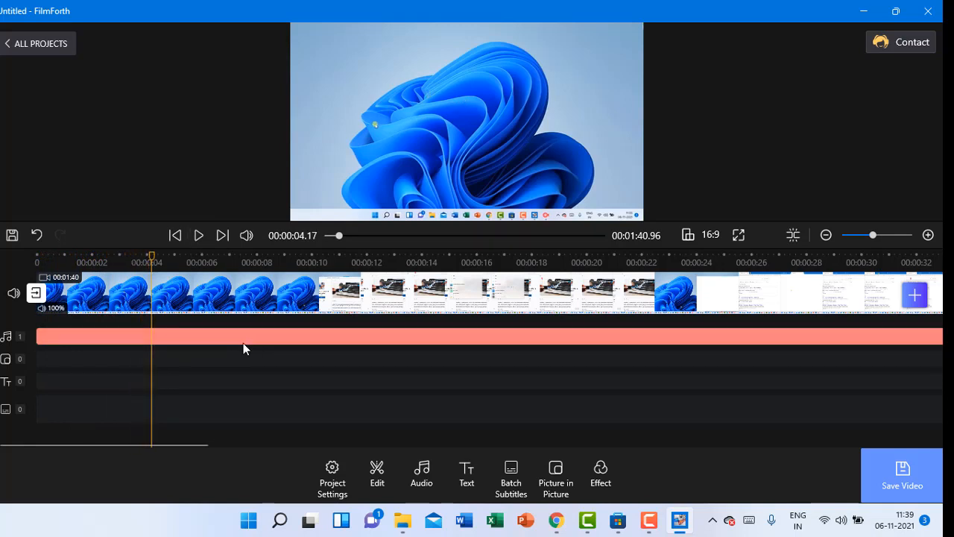
pyautogui.click(281, 336)
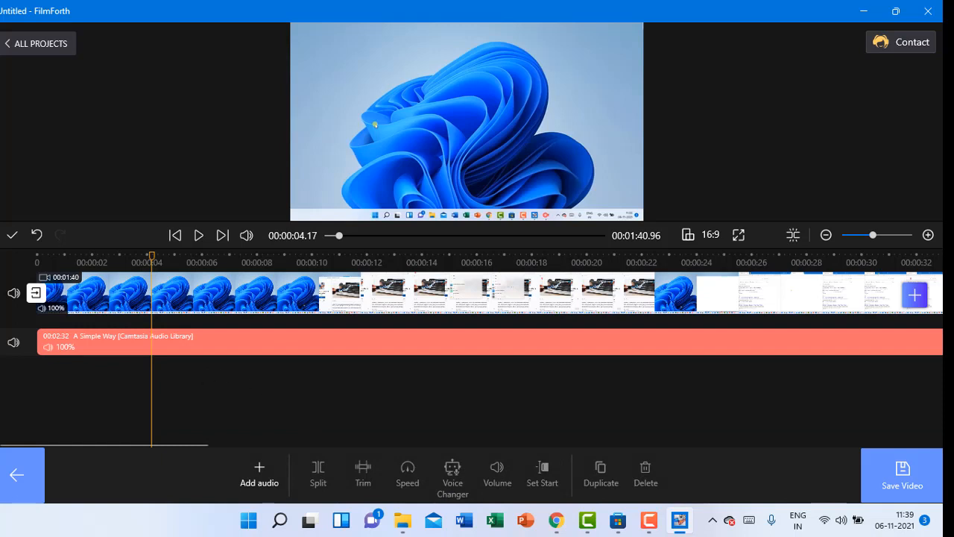
pyautogui.click(4, 481)
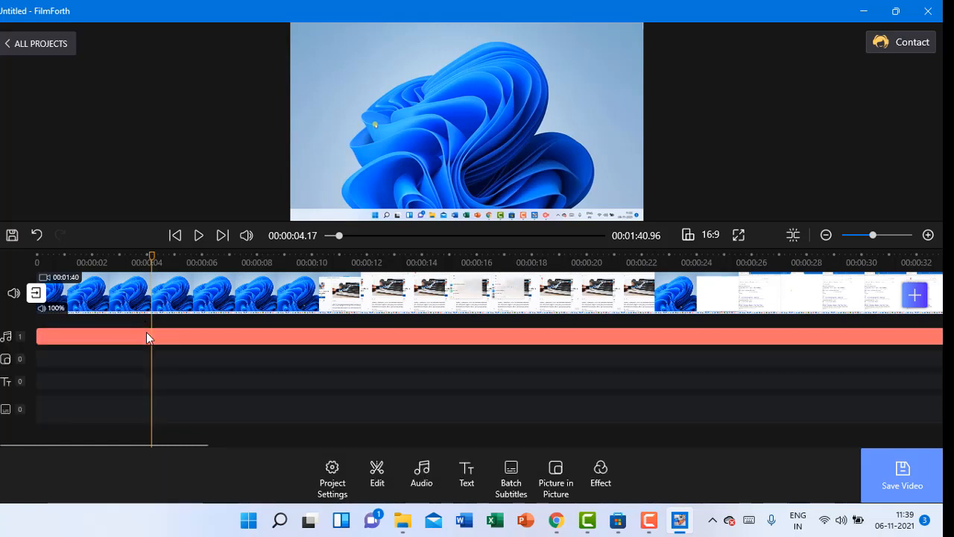
# Look at the background music clip's speed setting and lower the clip's volume to 6%.
pyautogui.click(95, 335)
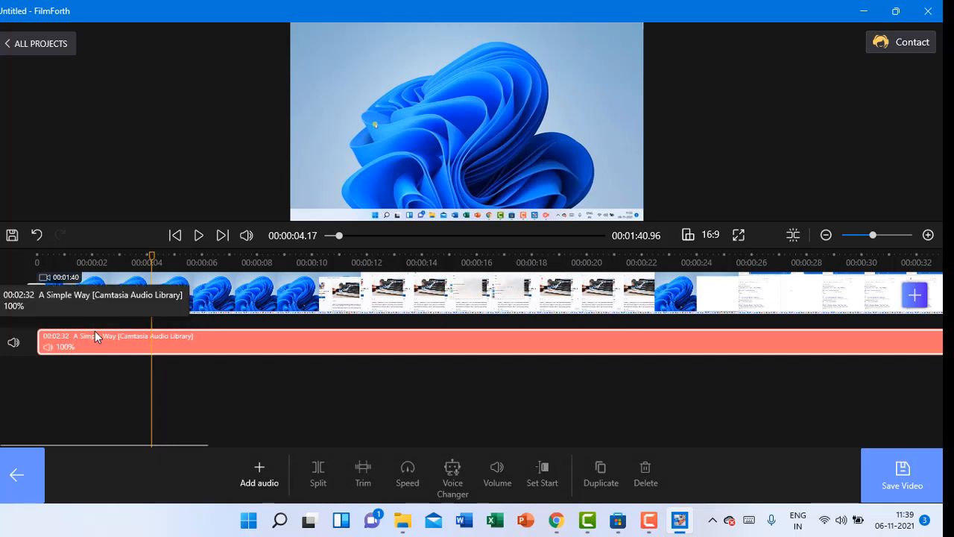
pyautogui.click(22, 473)
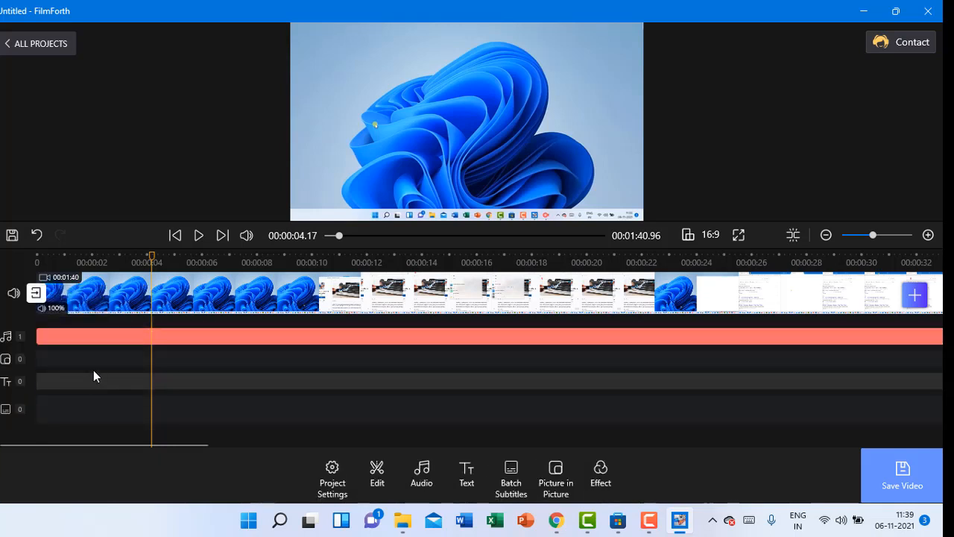
pyautogui.click(408, 474)
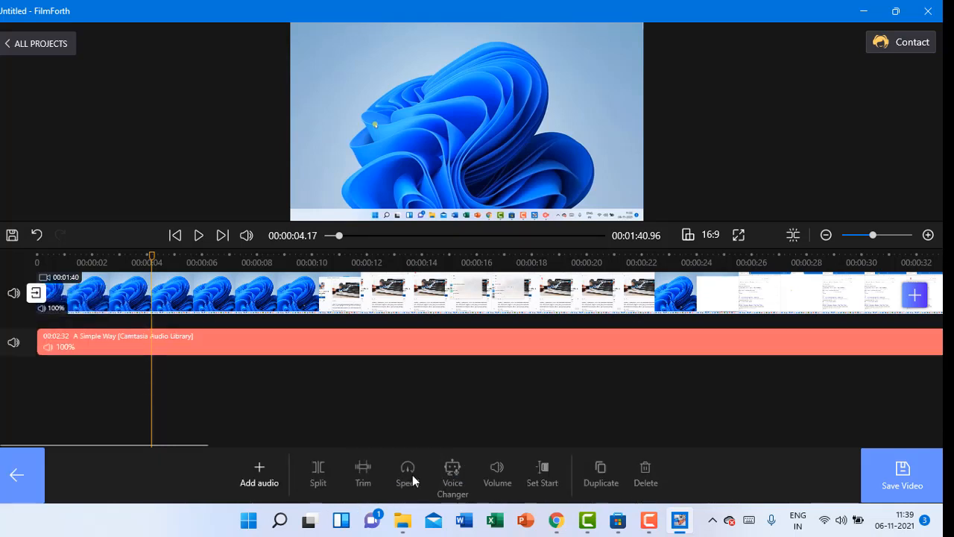
pyautogui.click(346, 351)
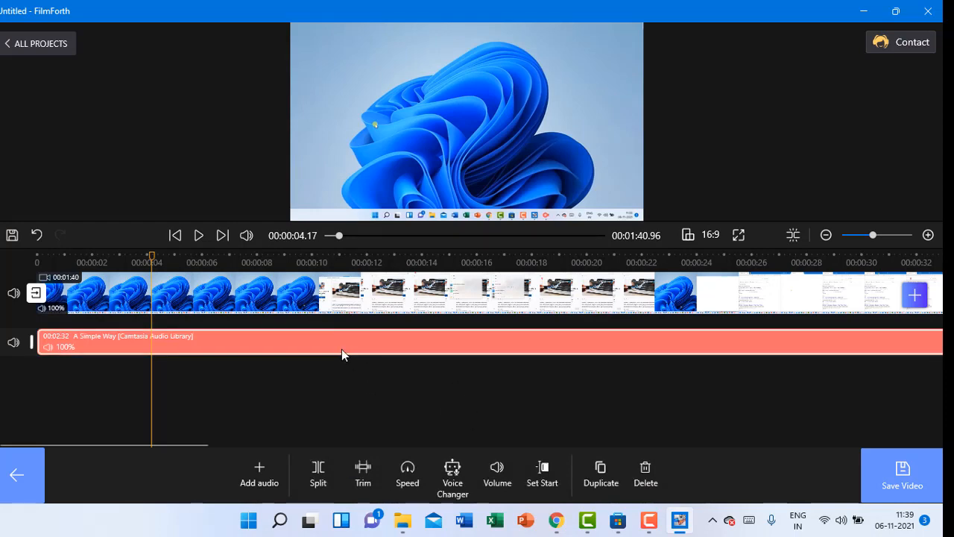
pyautogui.click(414, 467)
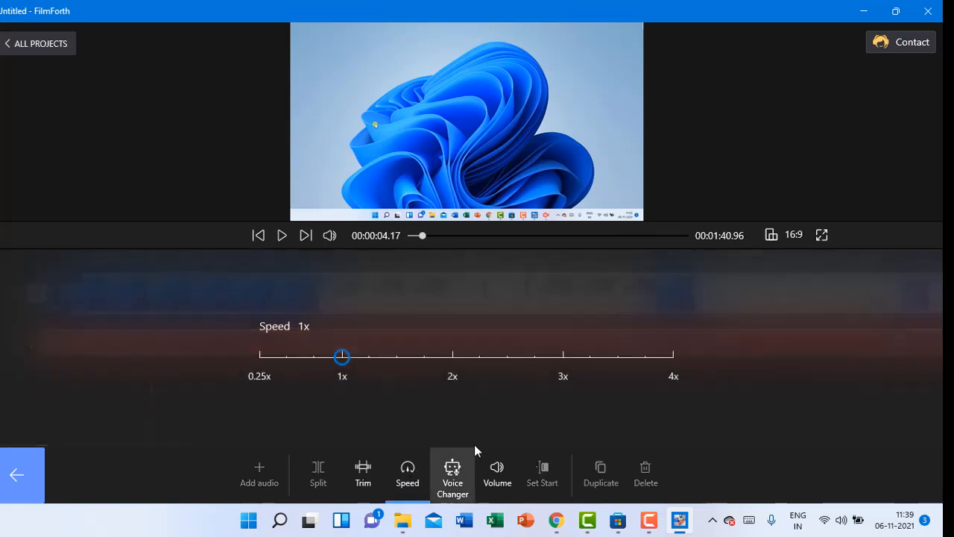
pyautogui.click(22, 488)
pyautogui.click(512, 466)
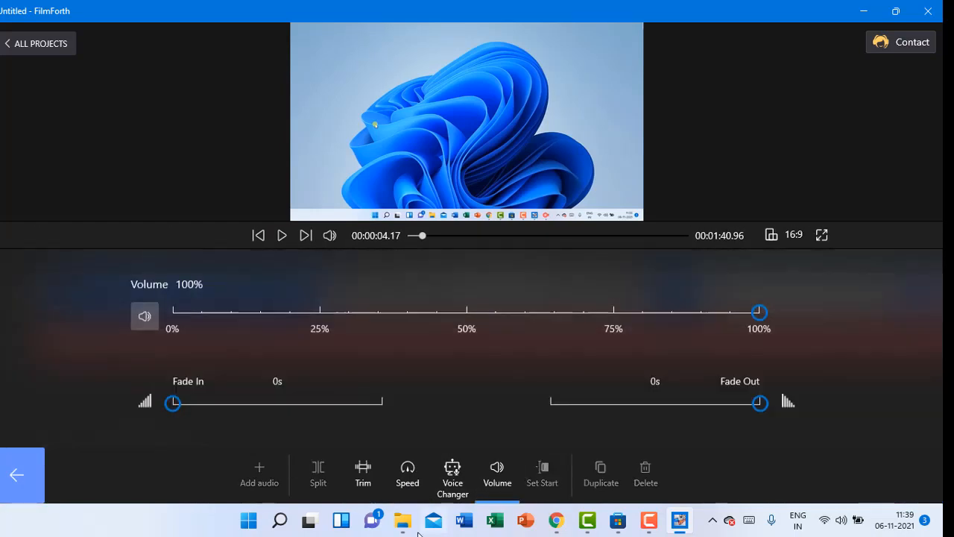
pyautogui.moveTo(759, 313); pyautogui.dragTo(360, 319)
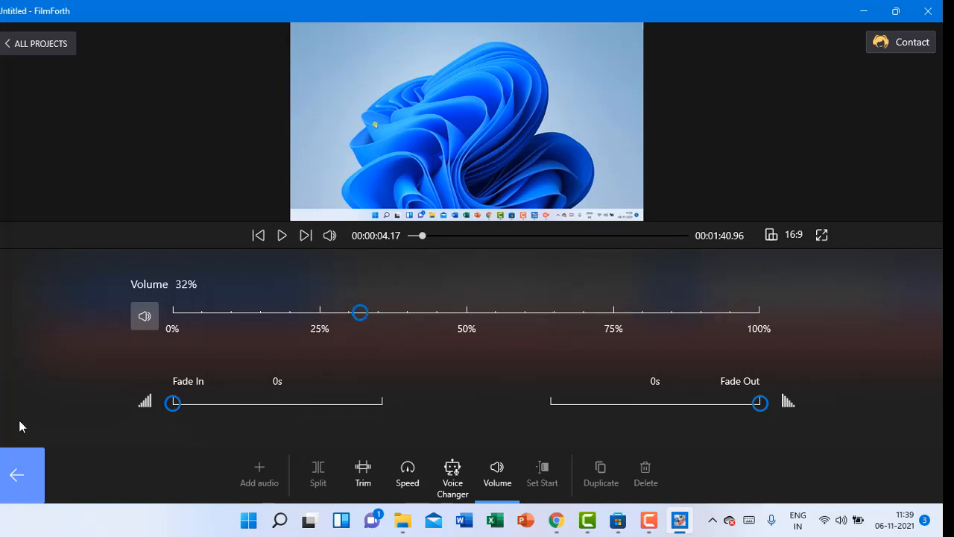
pyautogui.click(21, 475)
# Move the playhead to 00:00:00.61, leave audio editing and preview the opening seconds with the quieter music.
pyautogui.click(53, 388)
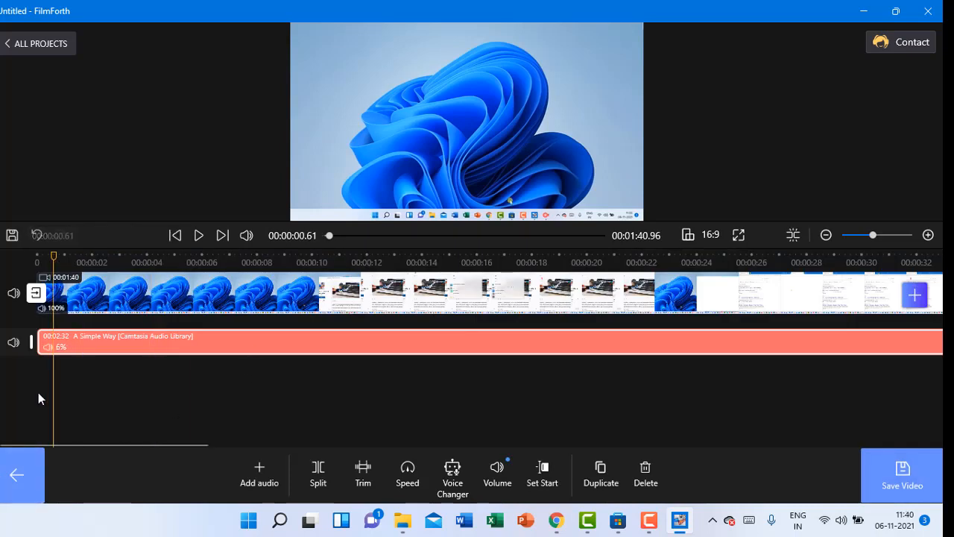
pyautogui.click(24, 477)
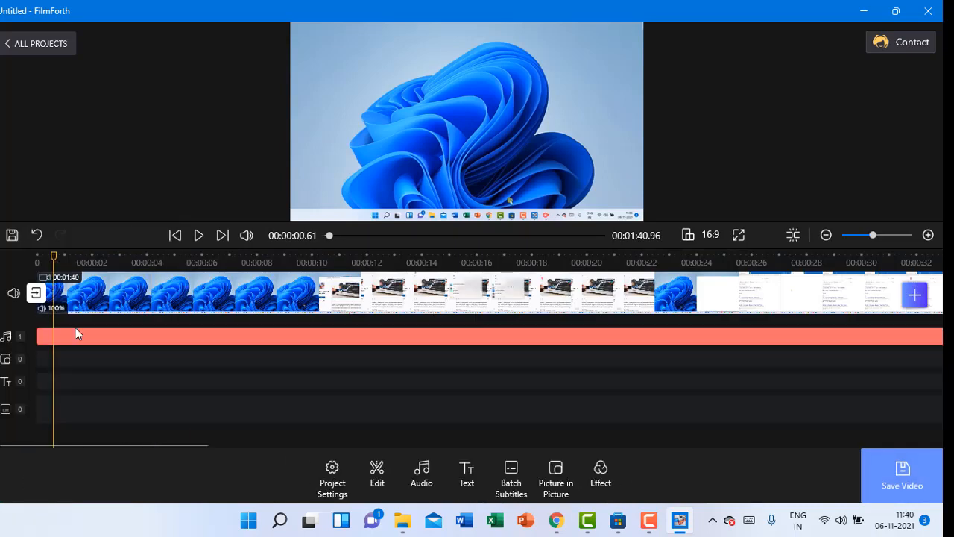
pyautogui.click(200, 238)
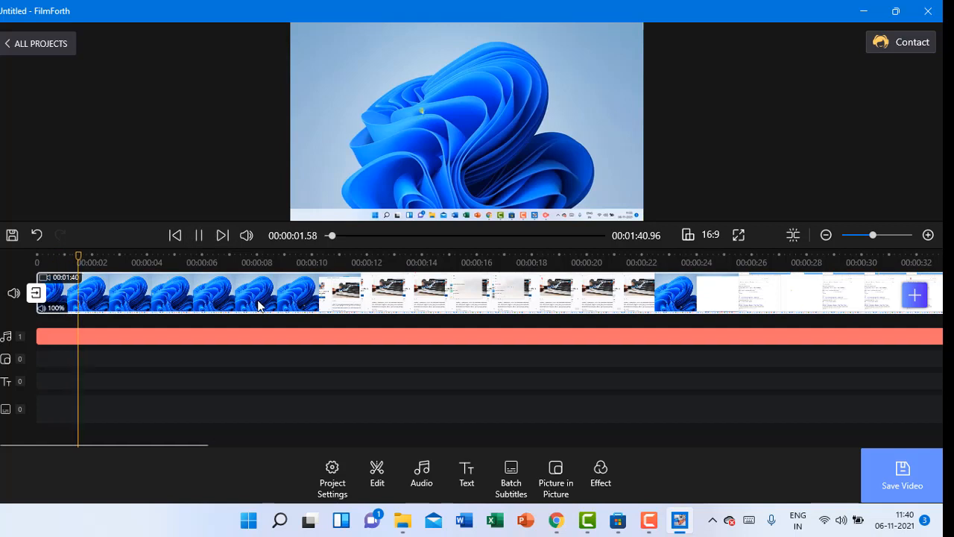
pyautogui.click(207, 235)
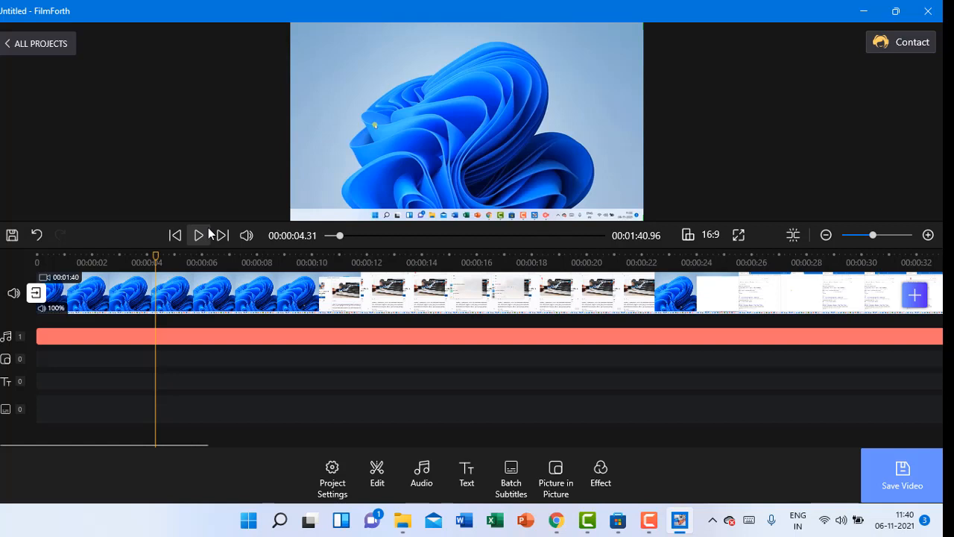
pyautogui.click(208, 235)
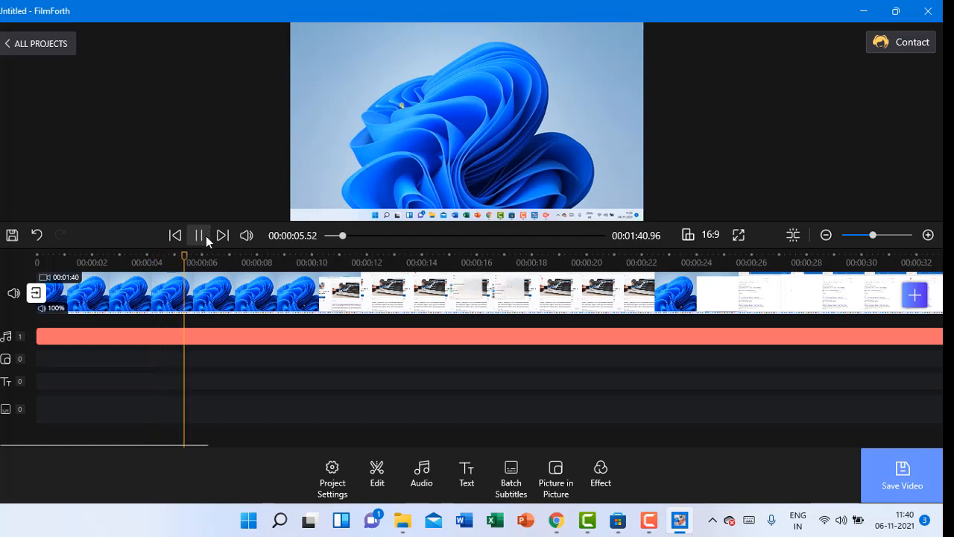
pyautogui.click(206, 235)
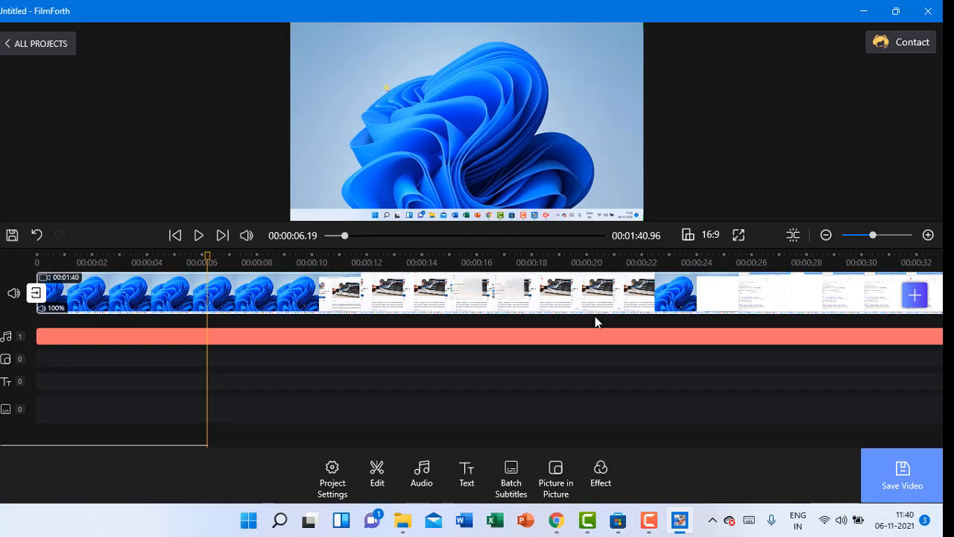
# Add a text clip at 00:00:06.19 and replace its placeholder with Filmforth Editor.
pyautogui.click(480, 461)
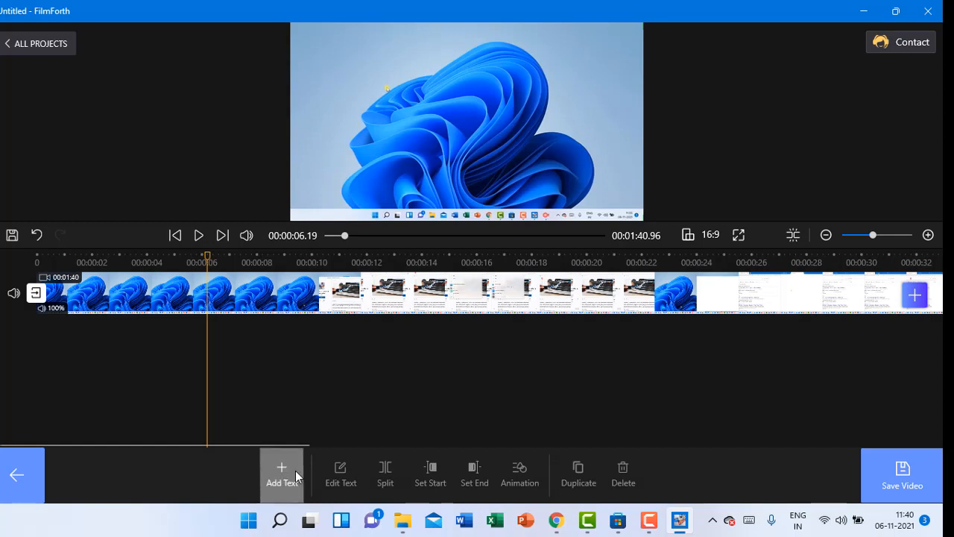
pyautogui.click(295, 470)
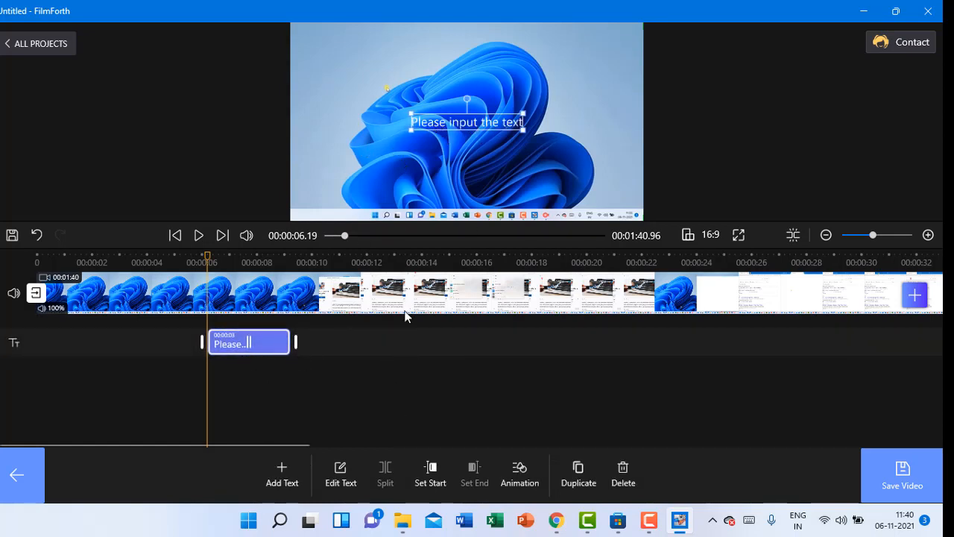
pyautogui.click(343, 477)
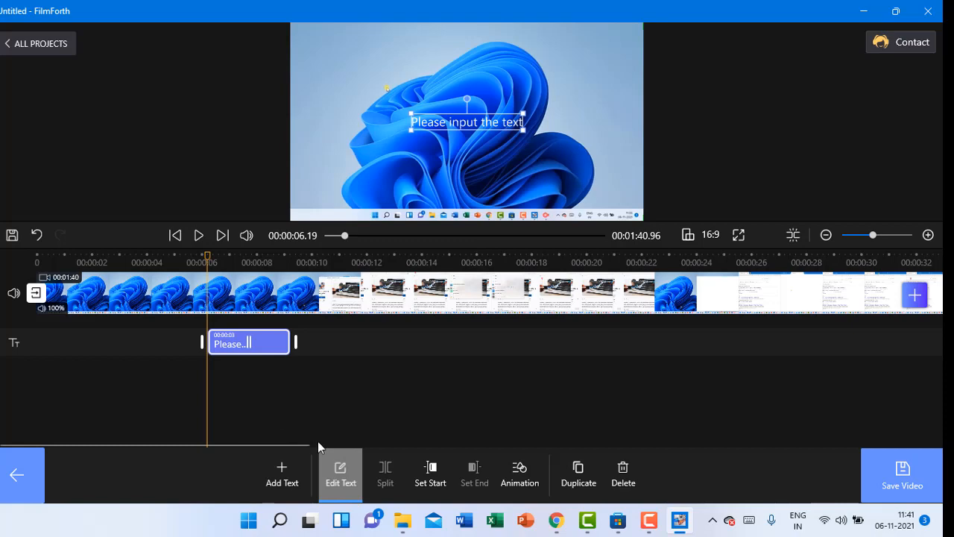
pyautogui.click(340, 474)
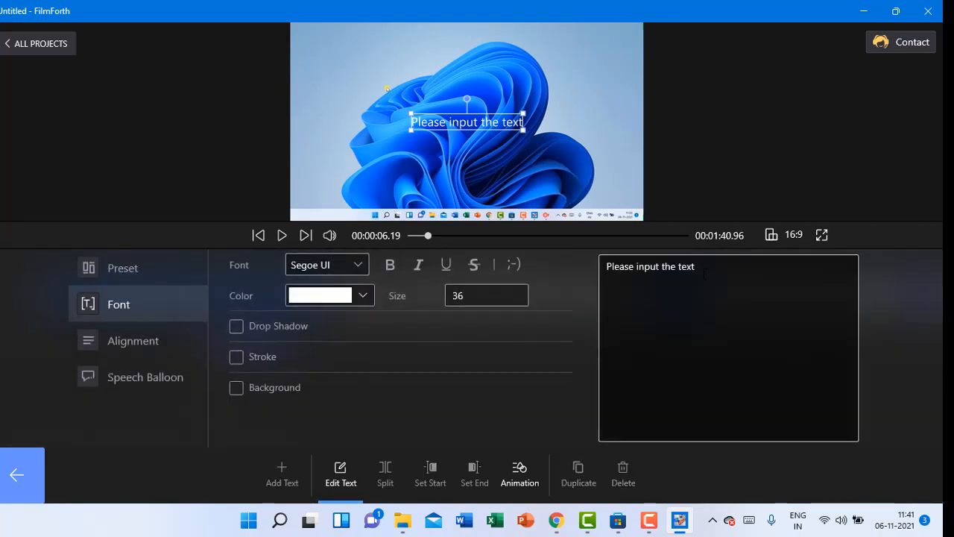
pyautogui.moveTo(714, 274); pyautogui.dragTo(604, 270)
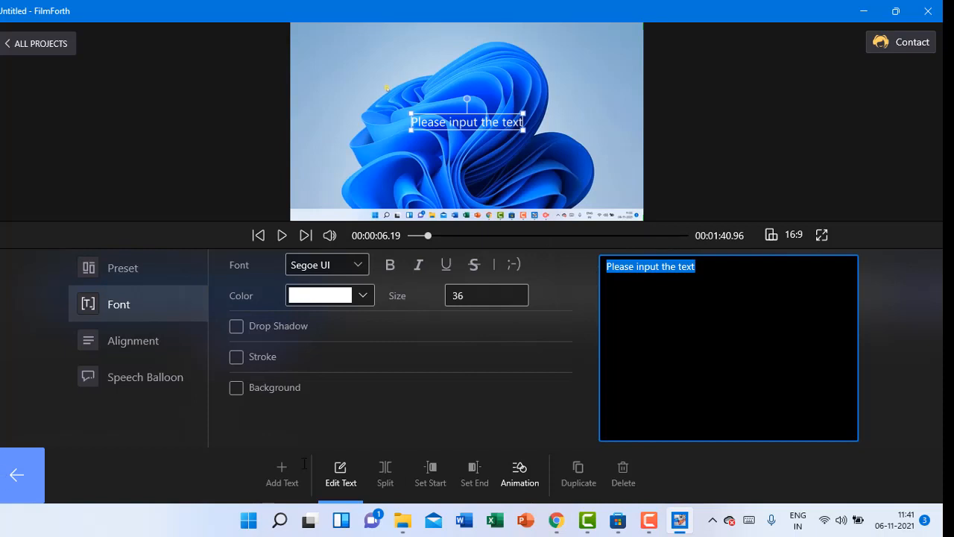
pyautogui.write('FiF')
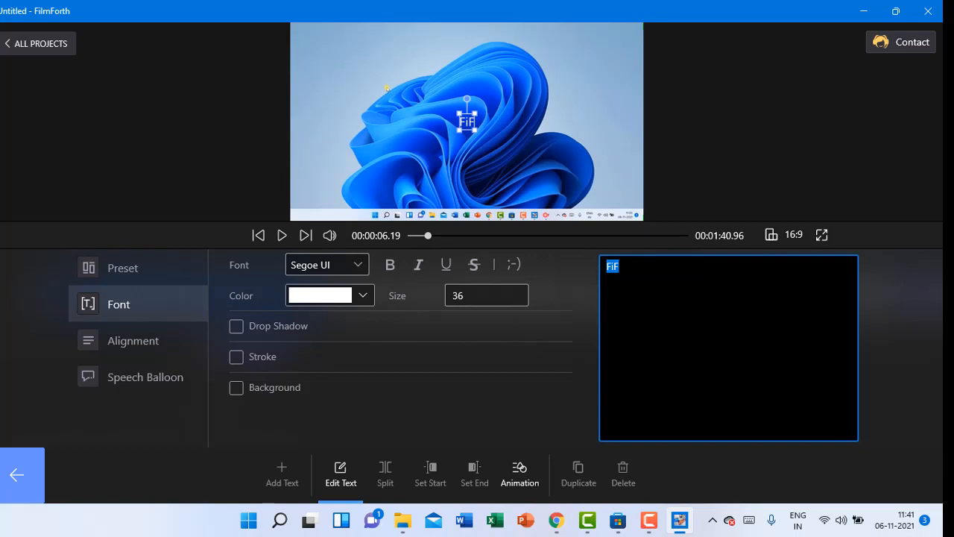
pyautogui.click(619, 267)
pyautogui.press('BackSpace')
pyautogui.write('lmfort')
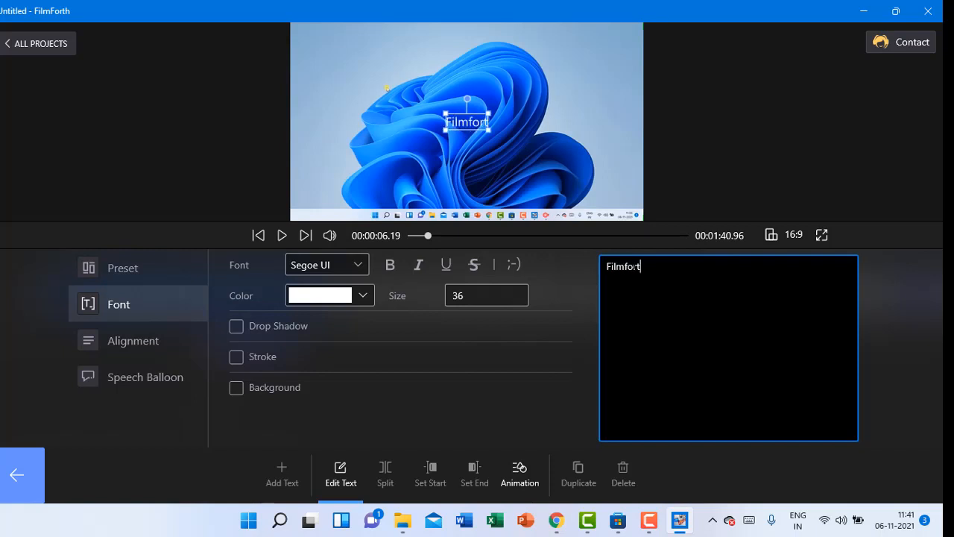
pyautogui.write('h')
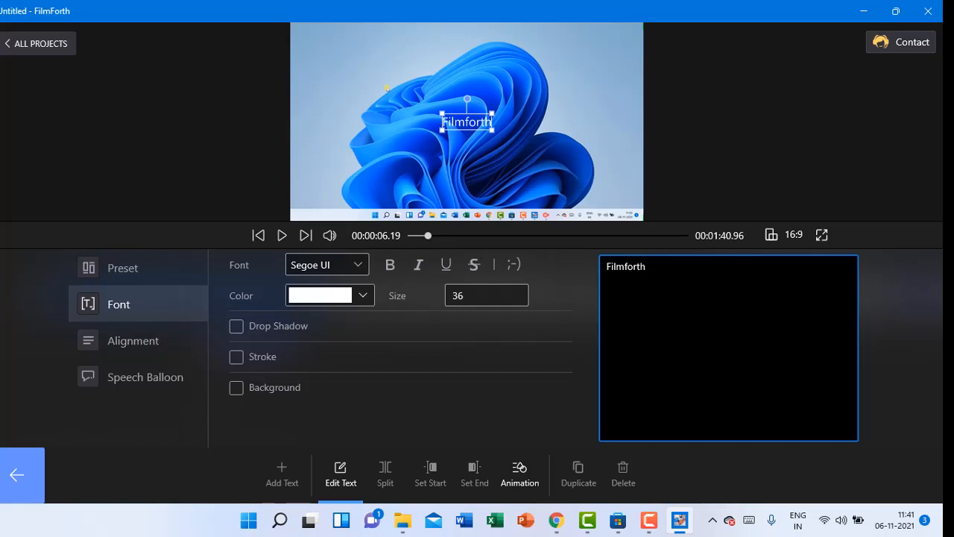
pyautogui.write('Edito')
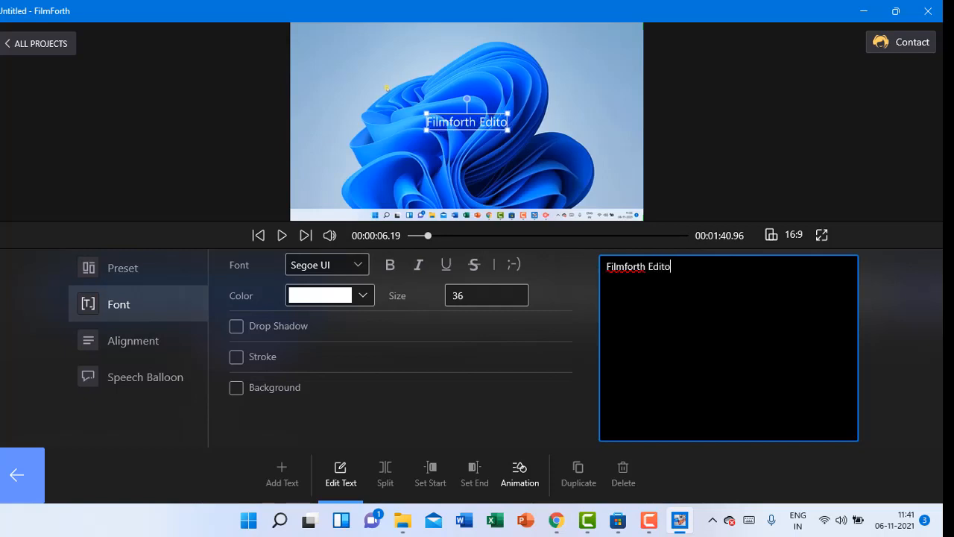
pyautogui.write('r')
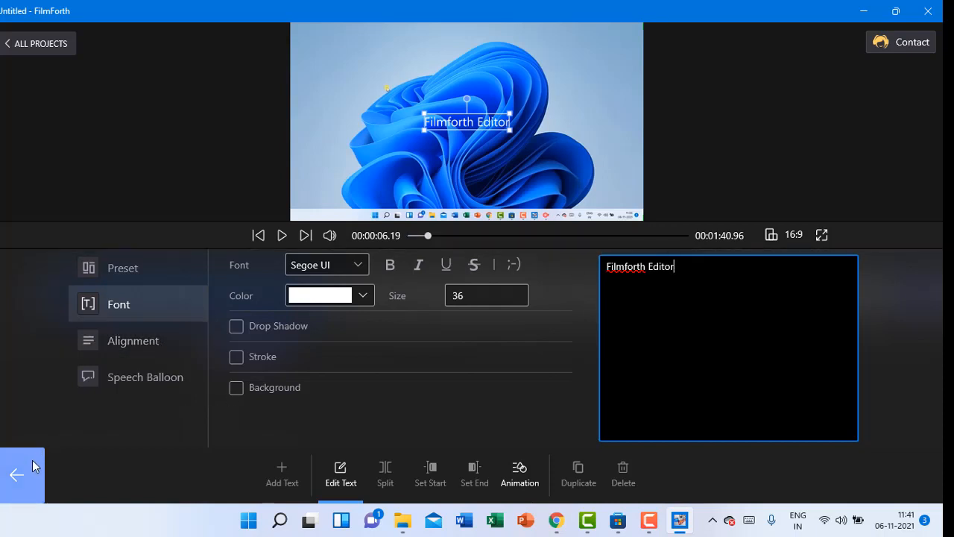
# Capitalize the second f in the title so that it reads FilmForth Editor.
pyautogui.click(627, 266)
pyautogui.press('BackSpace')
pyautogui.write('F')
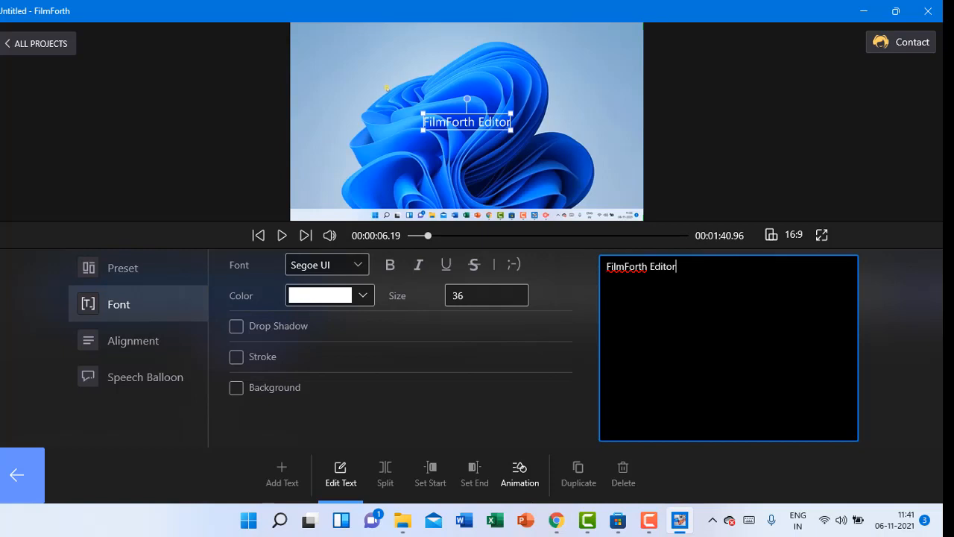
# Make the FilmForth Editor title bold and return to the main timeline.
pyautogui.click(21, 478)
pyautogui.click(735, 286)
pyautogui.hotkey('ctrl', 'a')
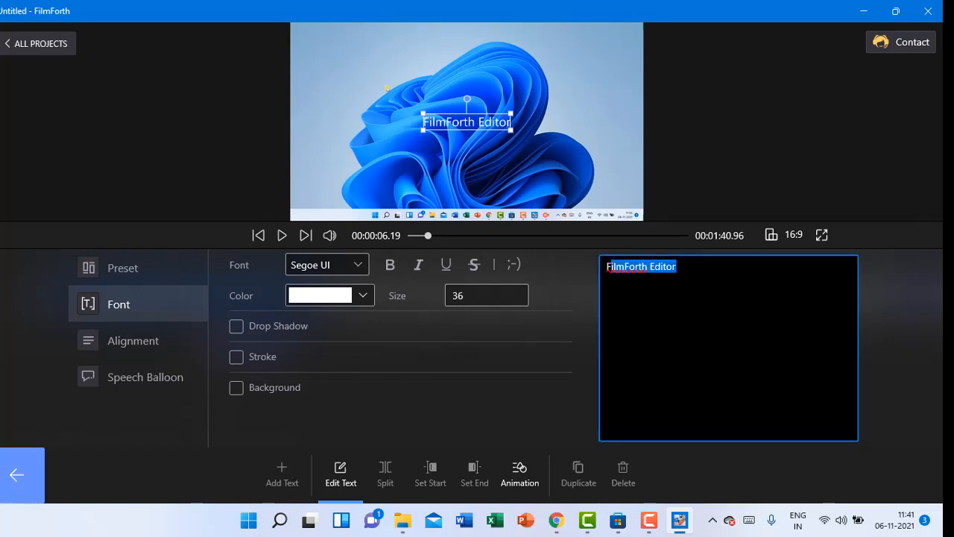
pyautogui.click(383, 262)
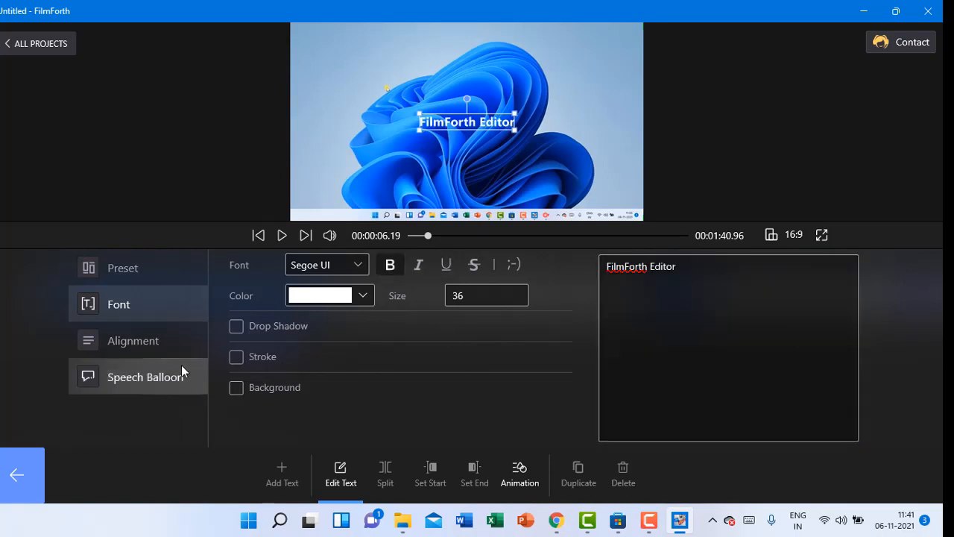
pyautogui.click(17, 476)
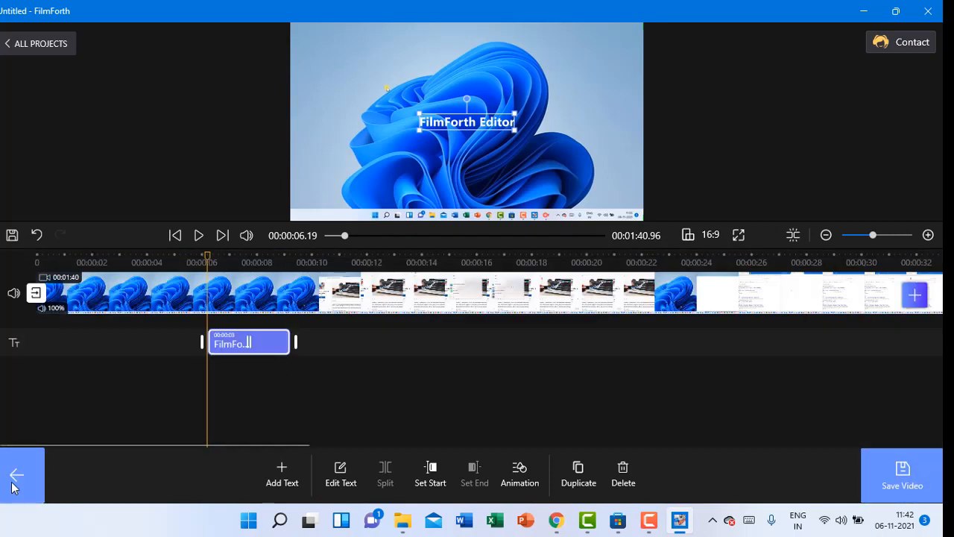
pyautogui.click(11, 487)
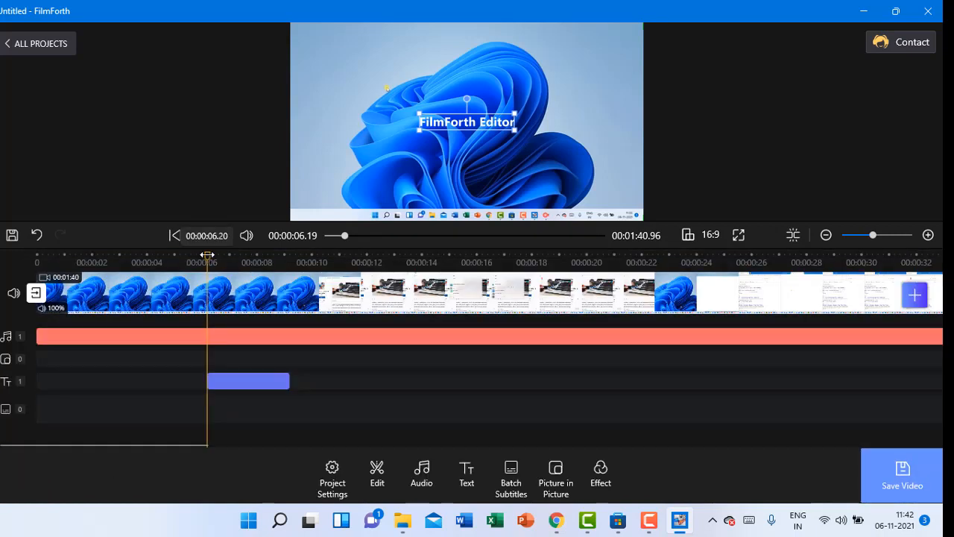
# Preview the title twice, starting playback shortly before the text clip each time.
pyautogui.moveTo(207, 255)
pyautogui.mouseDown()
pyautogui.moveTo(179, 257)
pyautogui.moveTo(190, 261)
pyautogui.mouseUp()
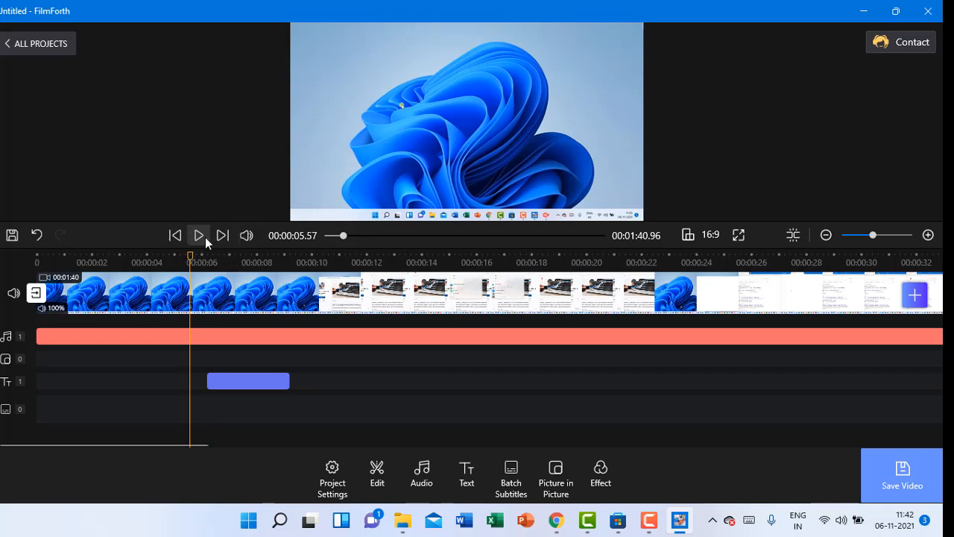
pyautogui.click(205, 237)
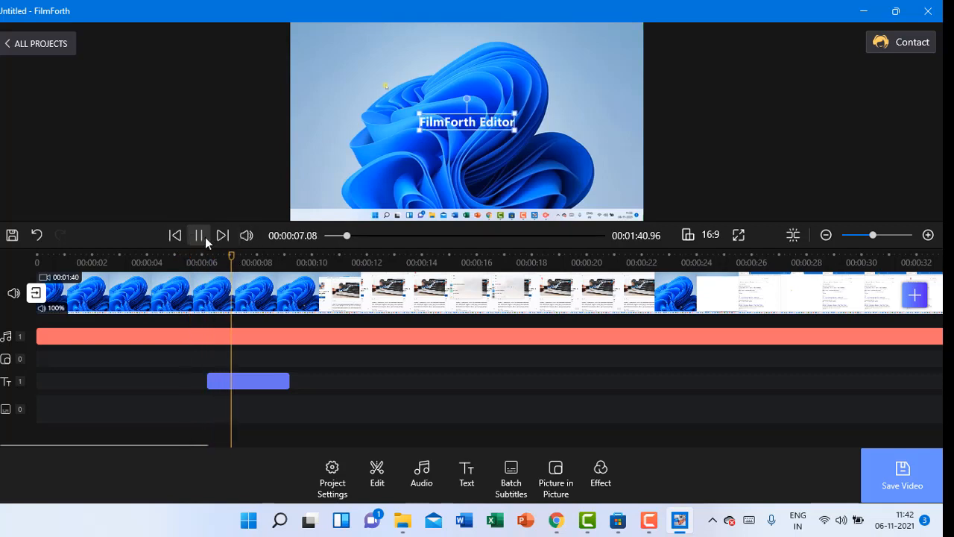
pyautogui.click(205, 237)
pyautogui.moveTo(260, 257); pyautogui.dragTo(185, 260)
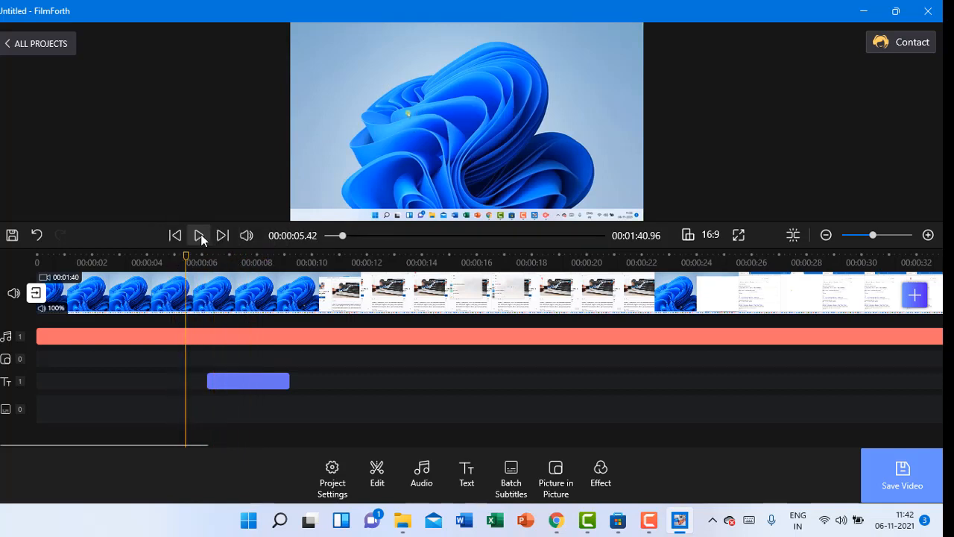
pyautogui.click(200, 235)
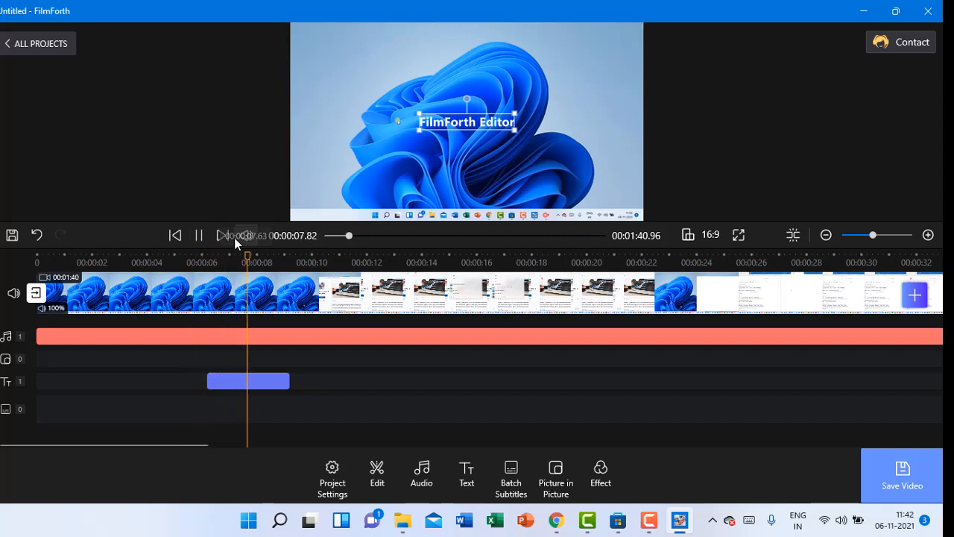
pyautogui.click(199, 235)
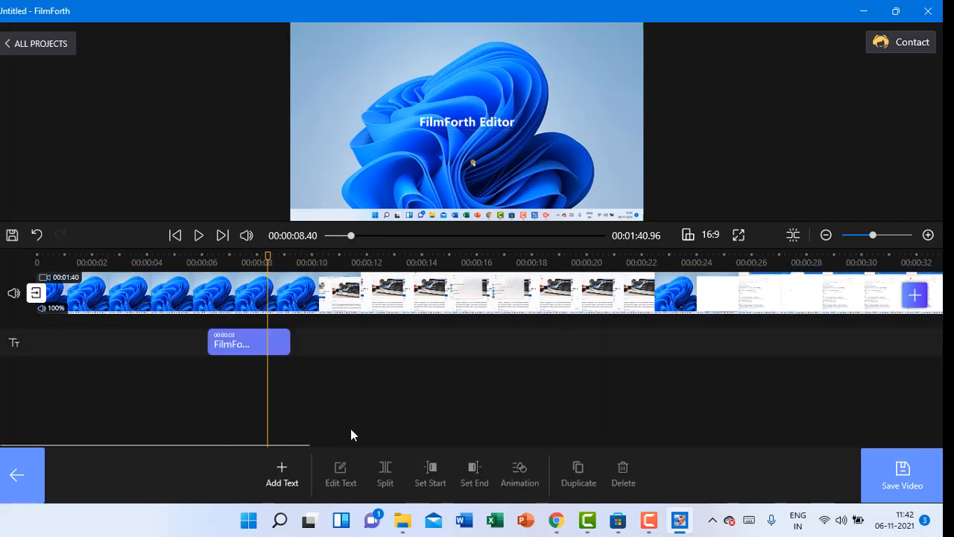
# Give the FilmForth Editor title a Show Character entrance and a Hide Character exit animation and return to the main timeline.
pyautogui.click(230, 345)
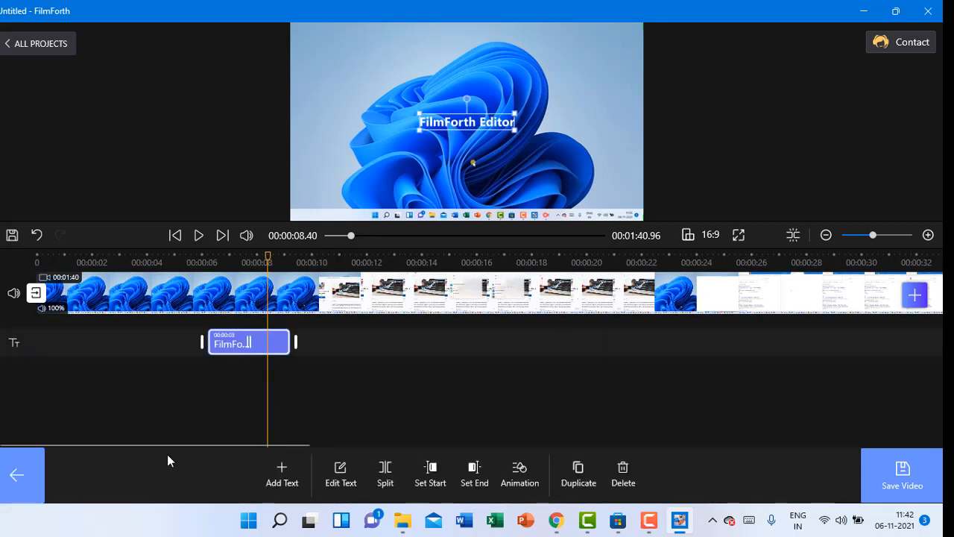
pyautogui.click(505, 478)
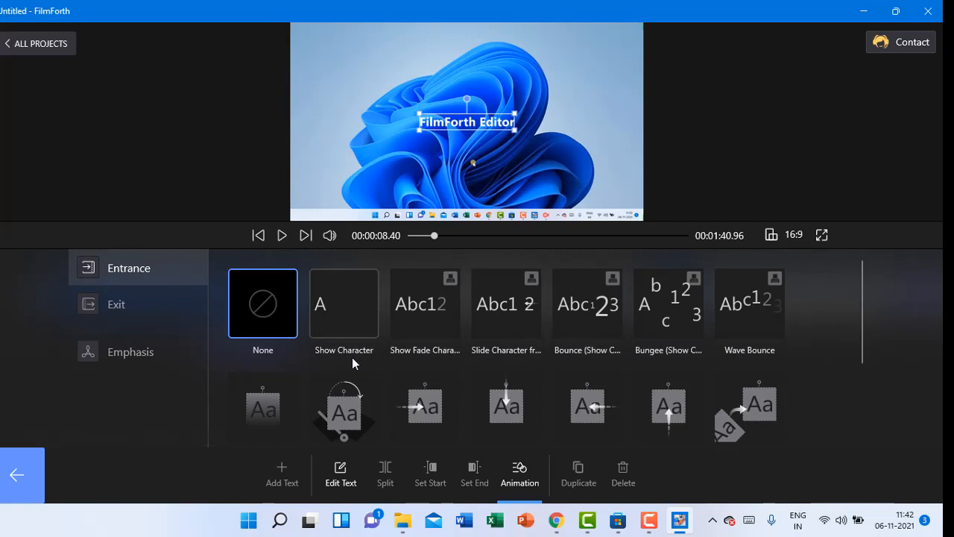
pyautogui.click(349, 300)
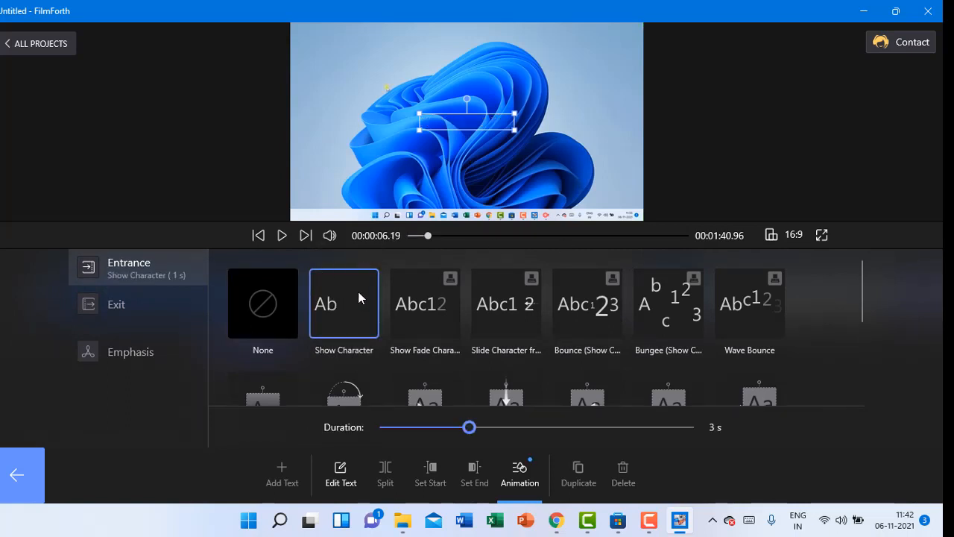
pyautogui.click(174, 300)
pyautogui.click(327, 329)
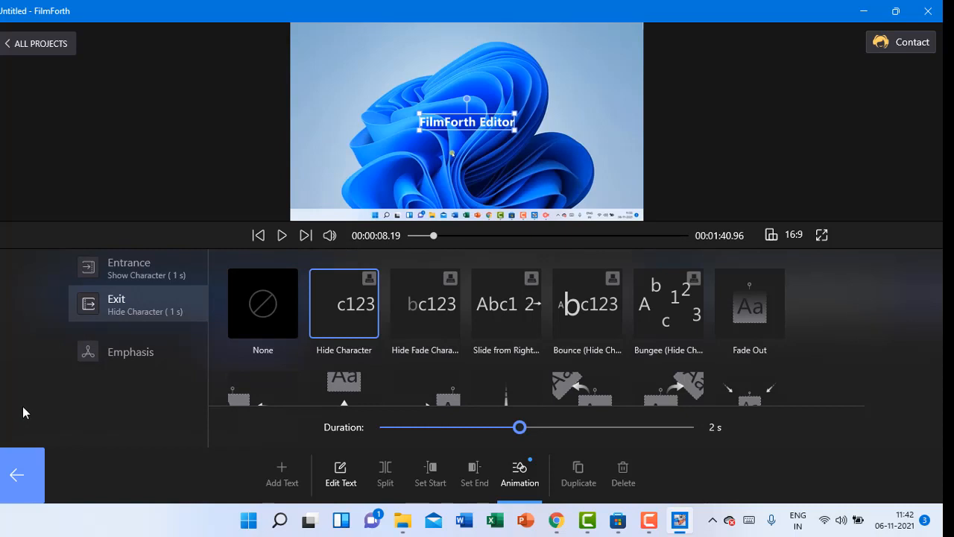
pyautogui.click(33, 469)
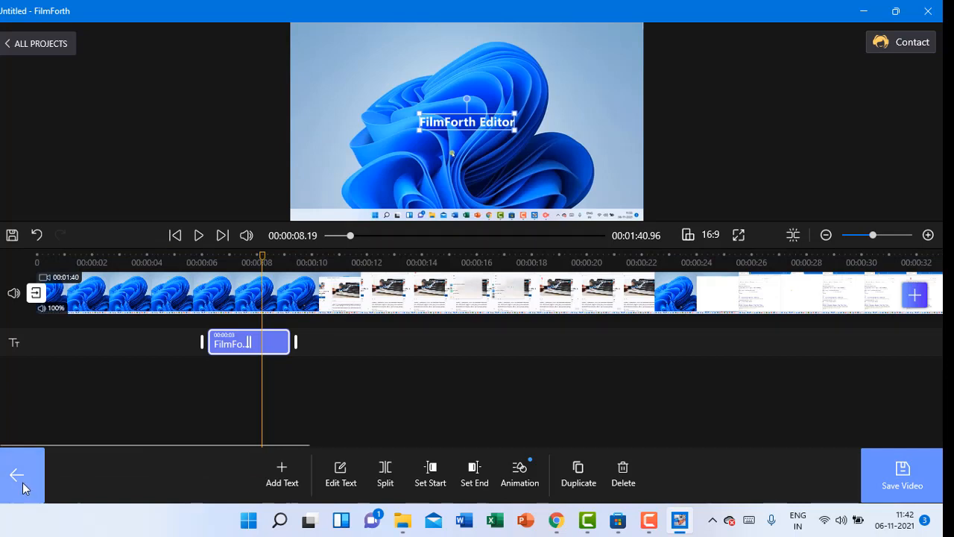
pyautogui.click(22, 483)
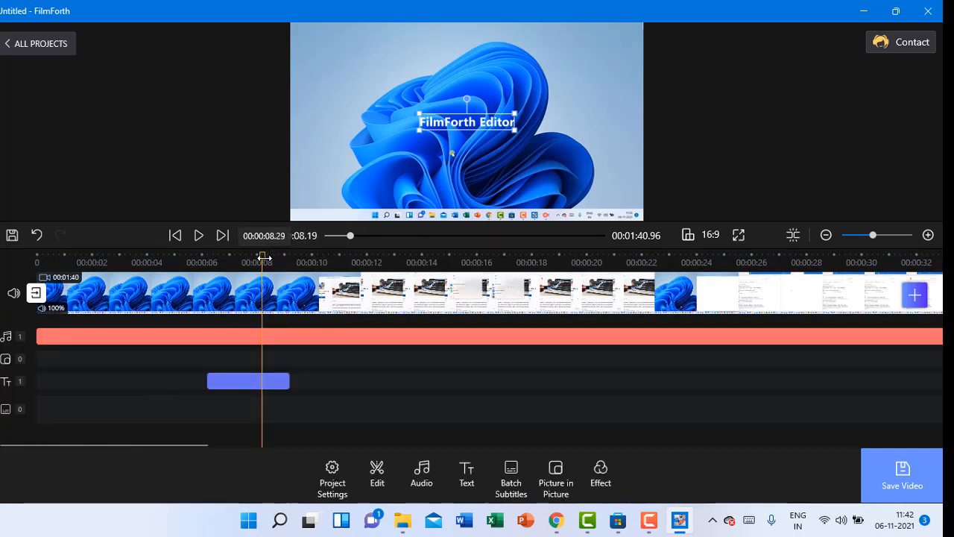
# Play the project from the beginning past the text clip to preview the title animations.
pyautogui.moveTo(264, 257); pyautogui.dragTo(71, 262)
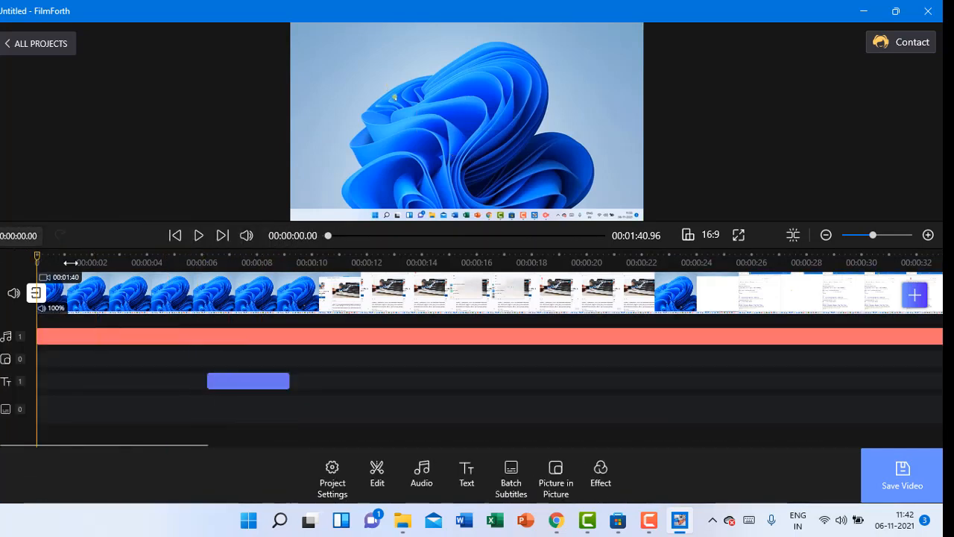
pyautogui.click(199, 235)
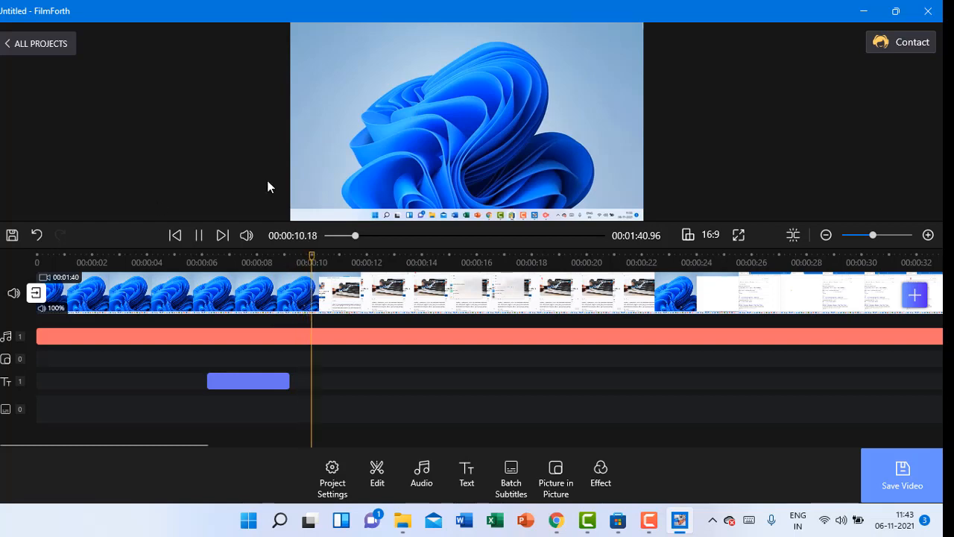
pyautogui.click(205, 235)
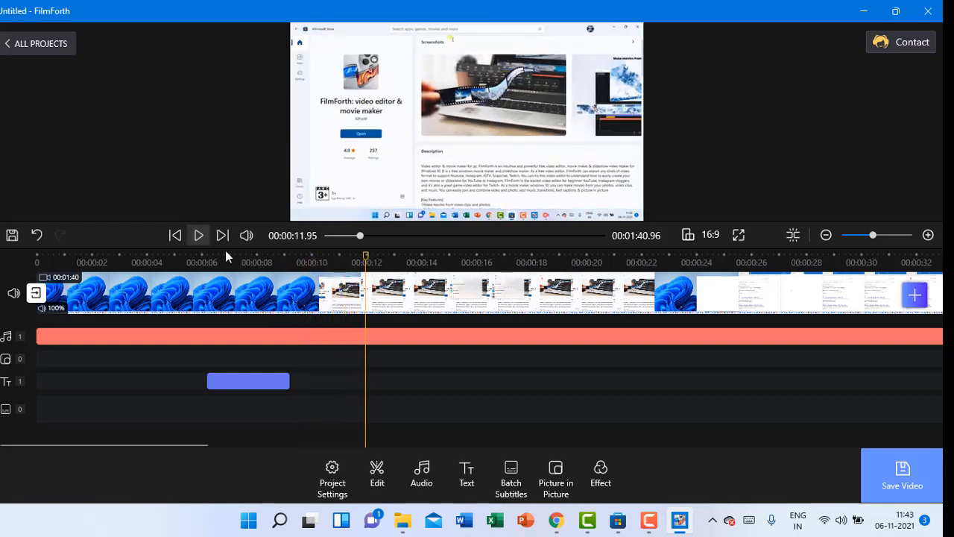
# Replay the footage between about 10 and 17 seconds to examine the change from the desktop to the Microsoft Store page.
pyautogui.moveTo(365, 255); pyautogui.dragTo(304, 265)
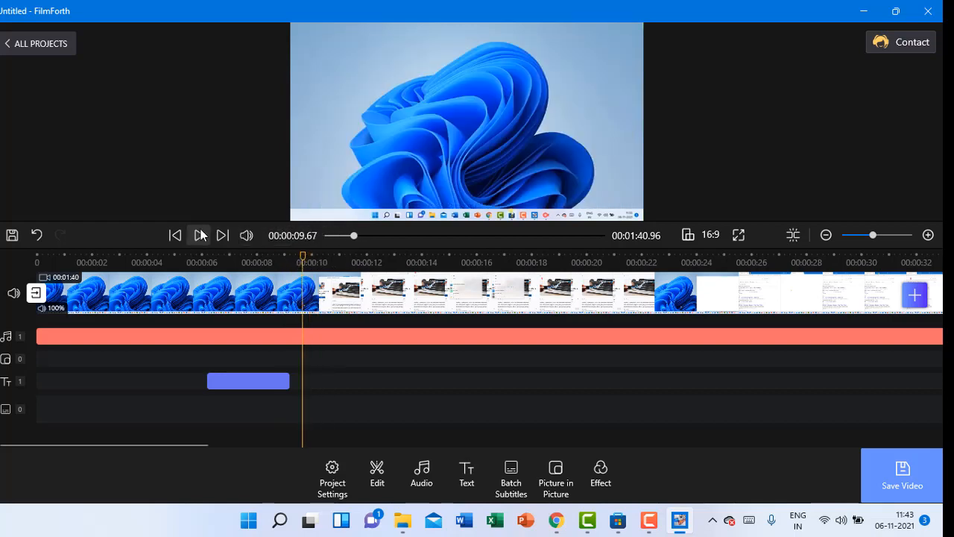
pyautogui.click(201, 235)
pyautogui.click(200, 235)
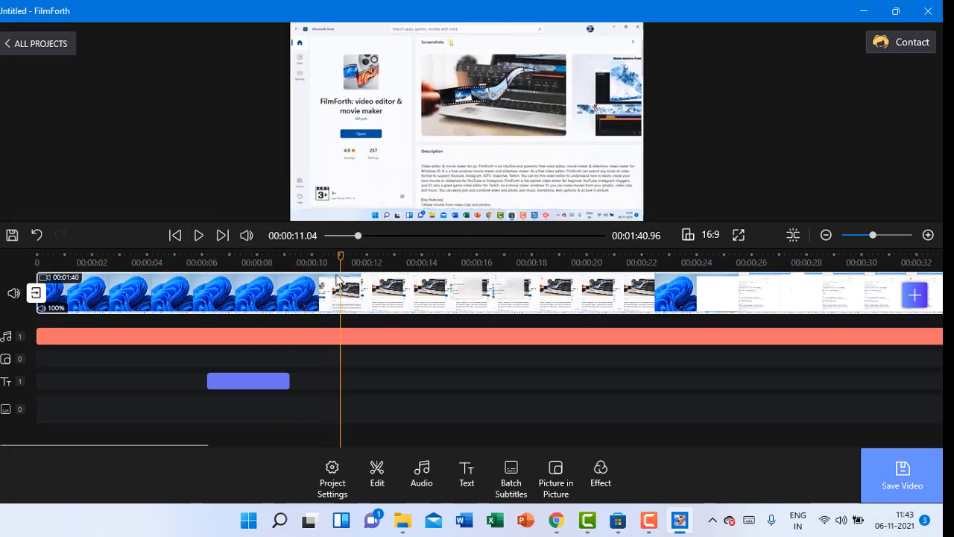
pyautogui.moveTo(335, 257); pyautogui.dragTo(316, 277)
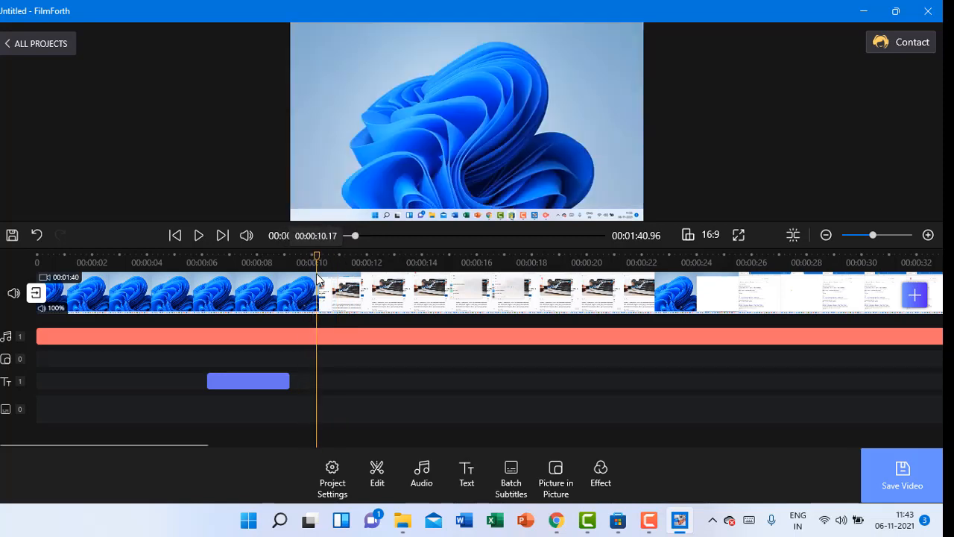
pyautogui.click(201, 236)
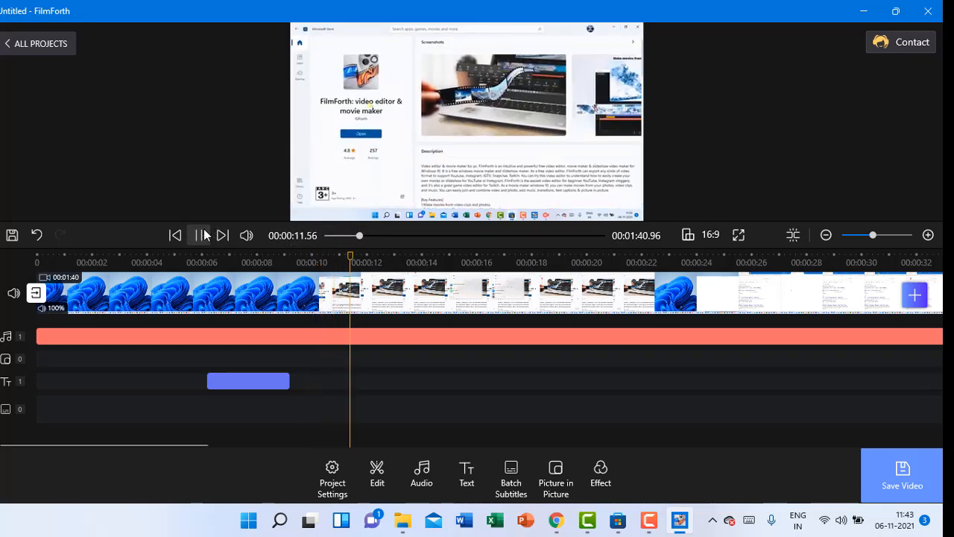
pyautogui.click(203, 235)
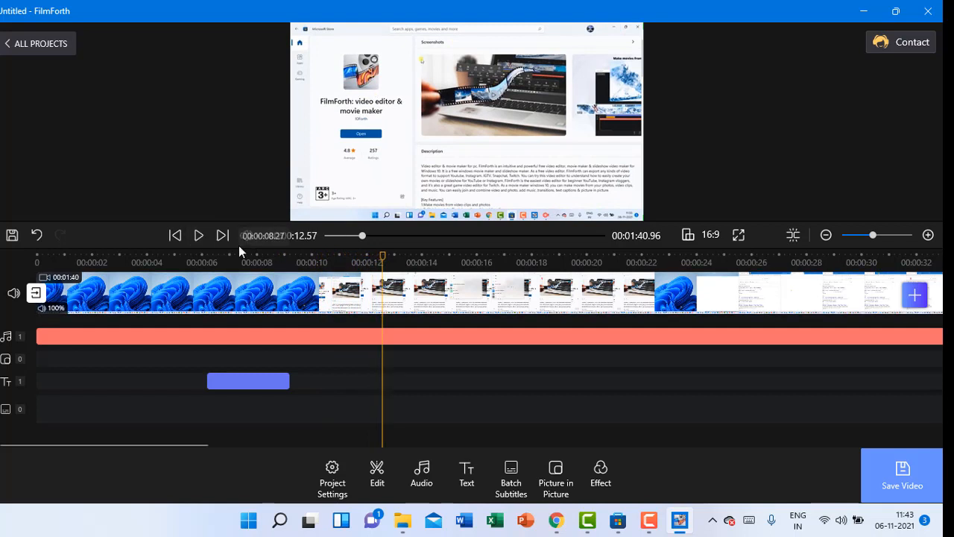
pyautogui.click(202, 236)
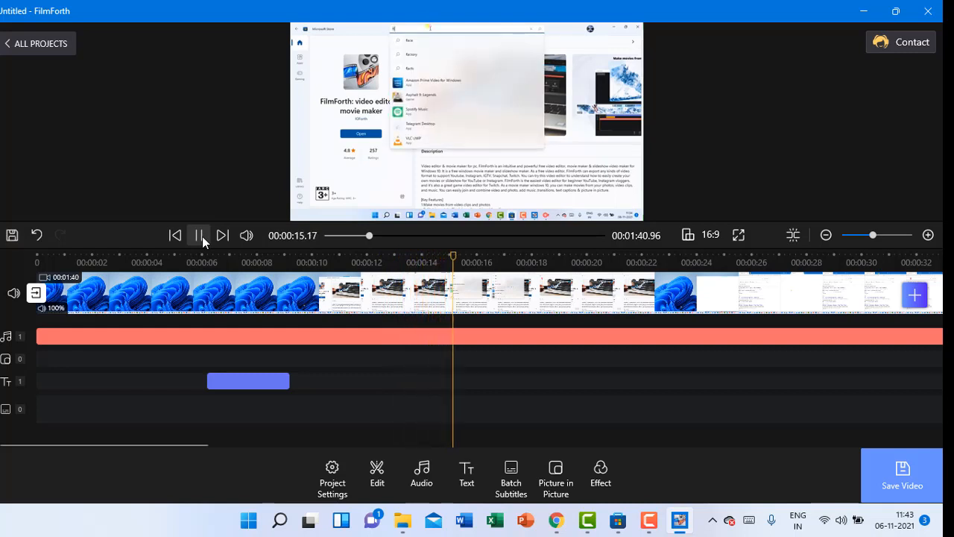
pyautogui.click(202, 236)
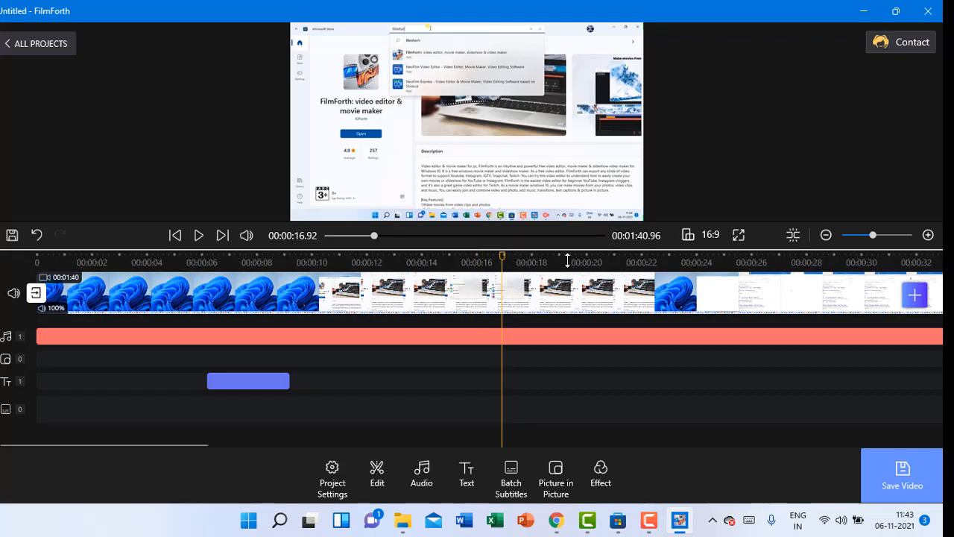
pyautogui.moveTo(505, 254); pyautogui.dragTo(357, 252)
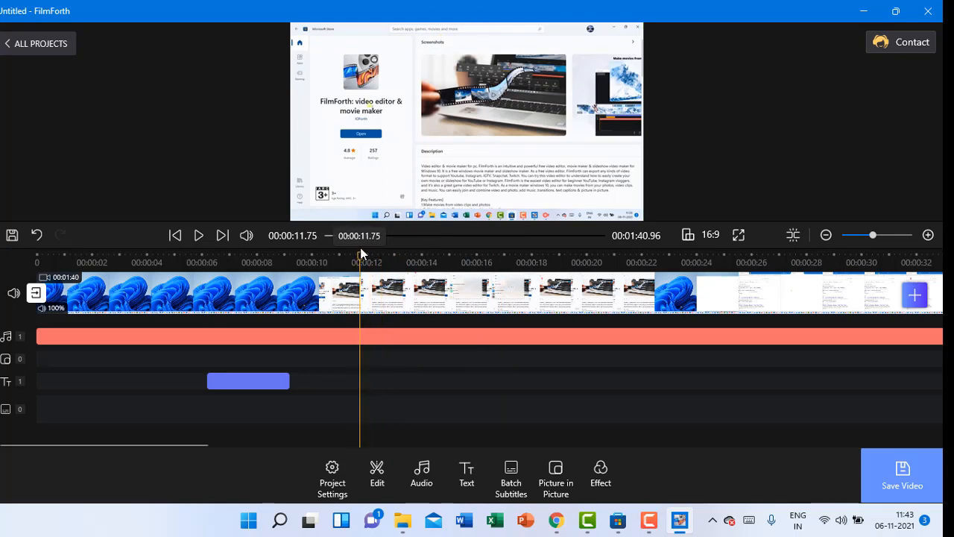
pyautogui.click(400, 304)
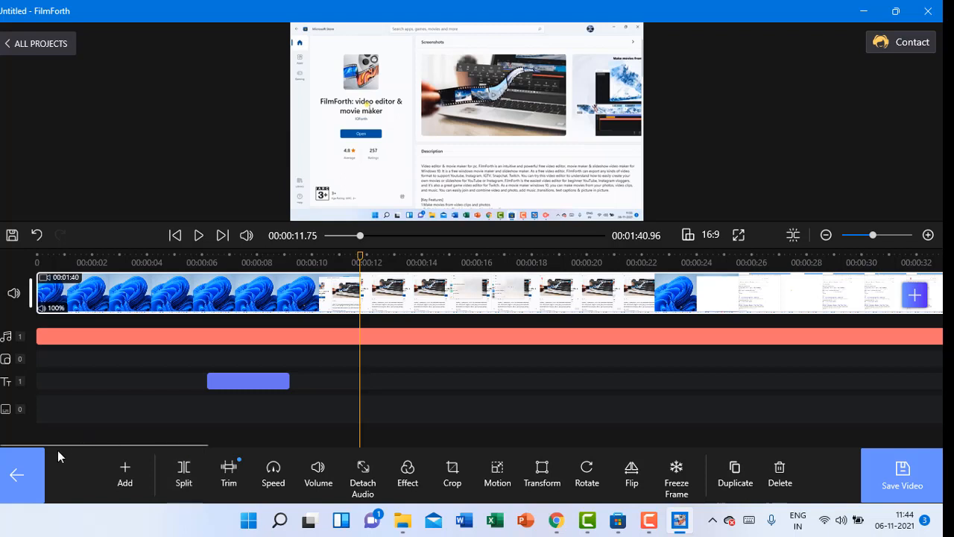
pyautogui.click(16, 474)
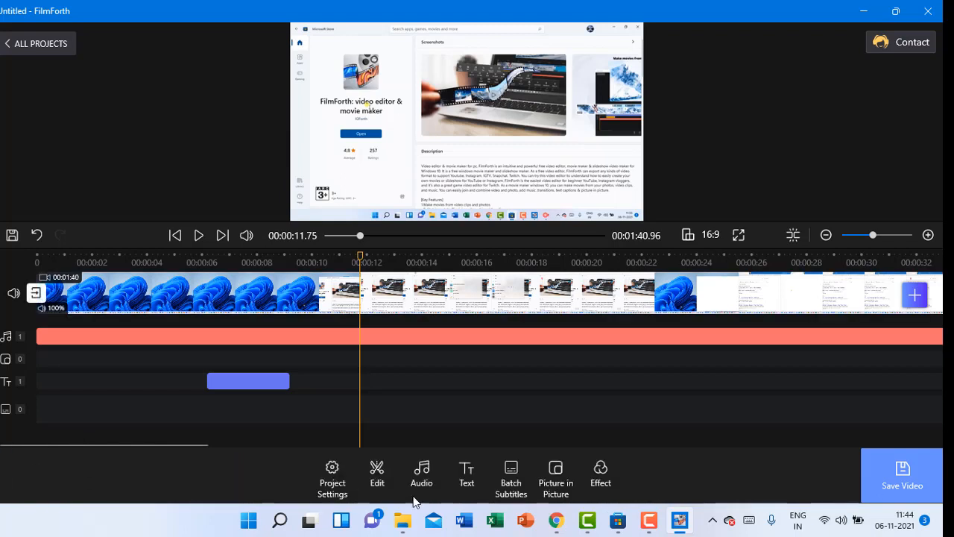
pyautogui.click(506, 311)
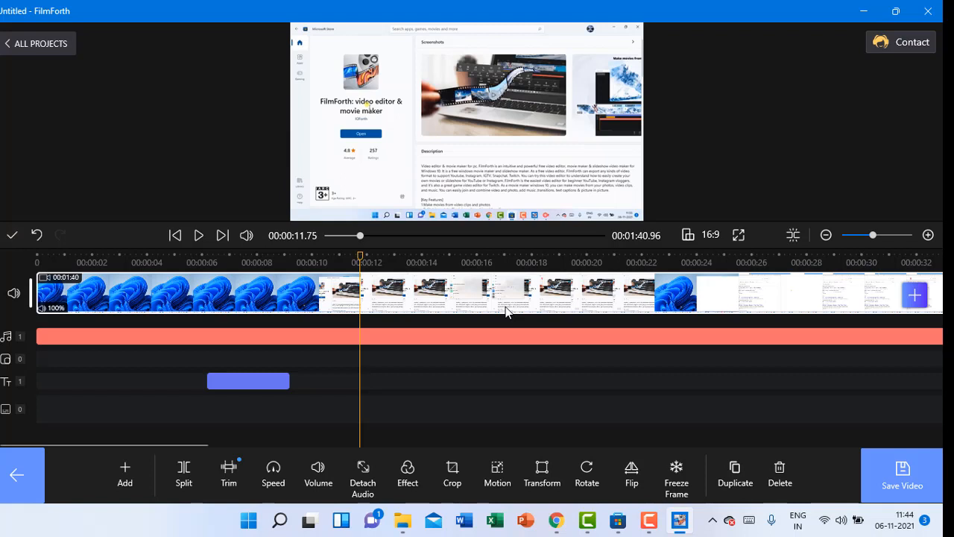
pyautogui.click(16, 474)
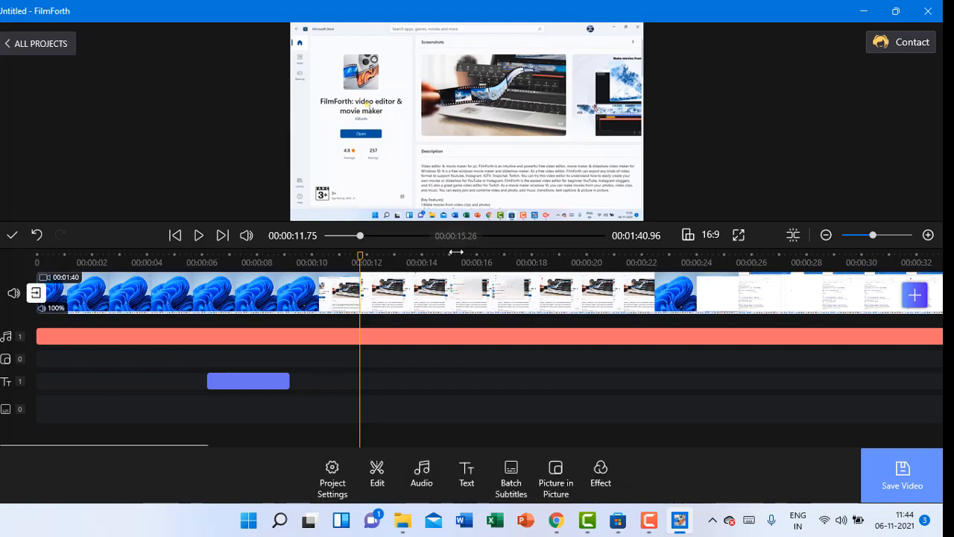
# Split the video clip at 00:00:14.27 and return to the main timeline.
pyautogui.click(429, 322)
pyautogui.click(428, 302)
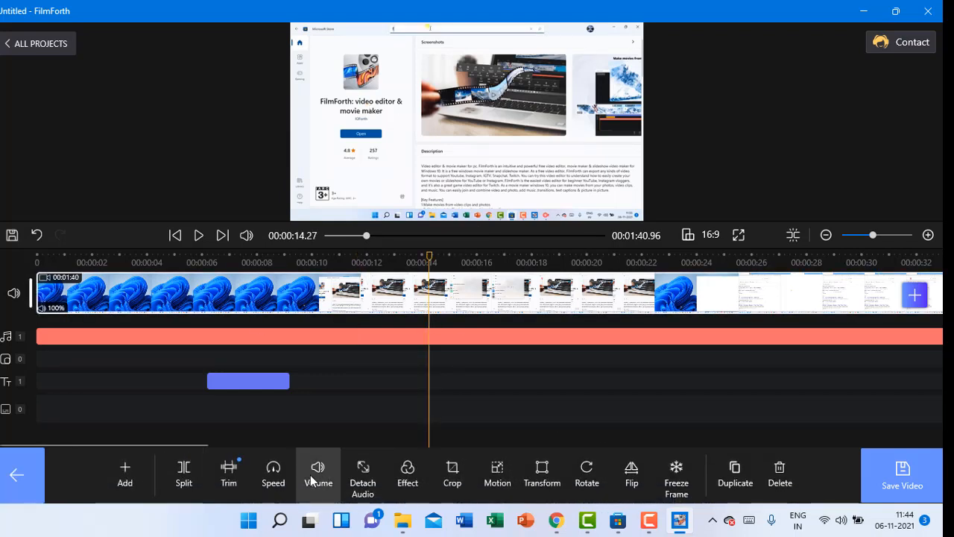
pyautogui.click(16, 476)
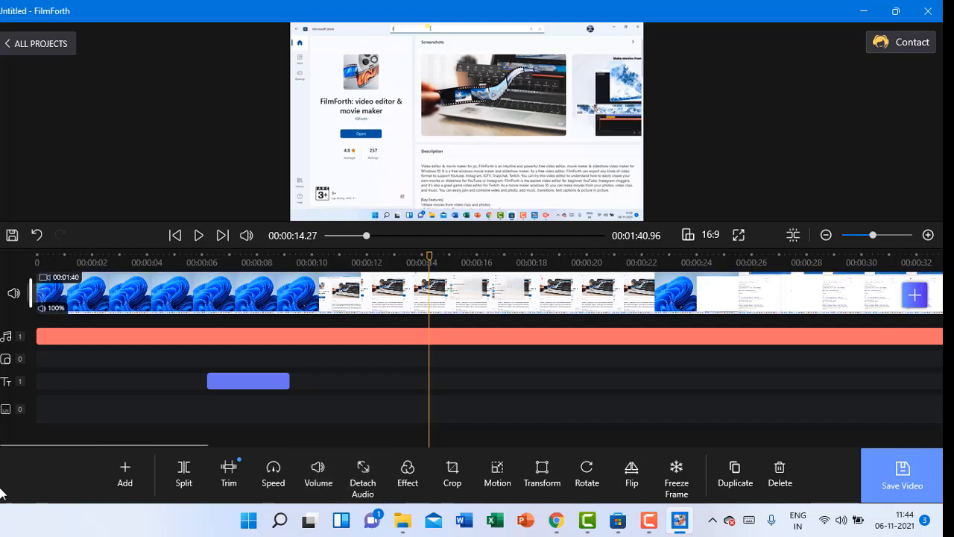
pyautogui.click(382, 297)
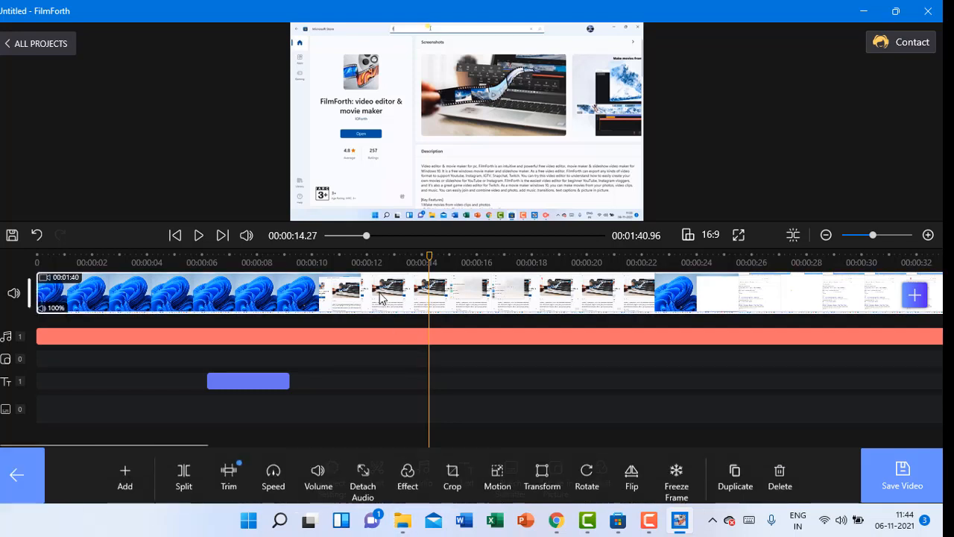
pyautogui.click(183, 477)
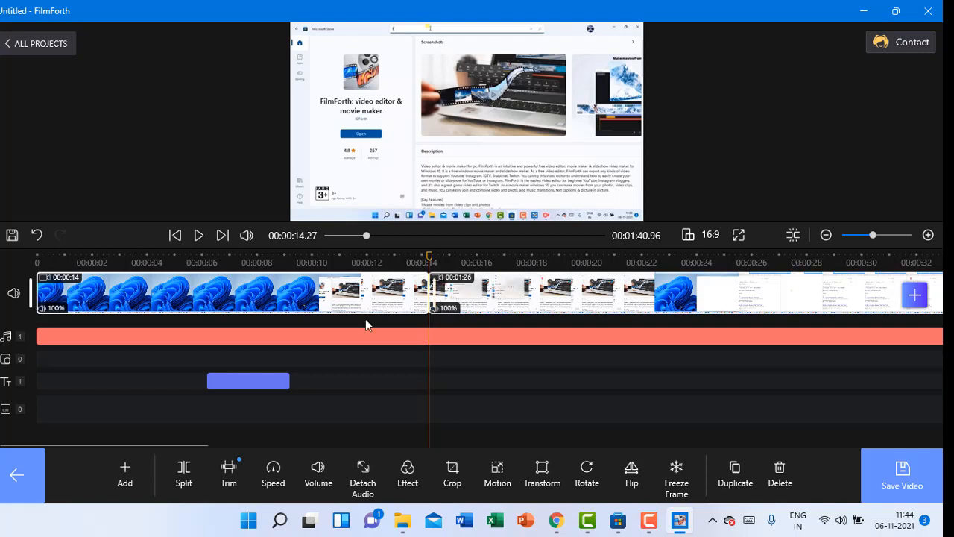
pyautogui.click(12, 496)
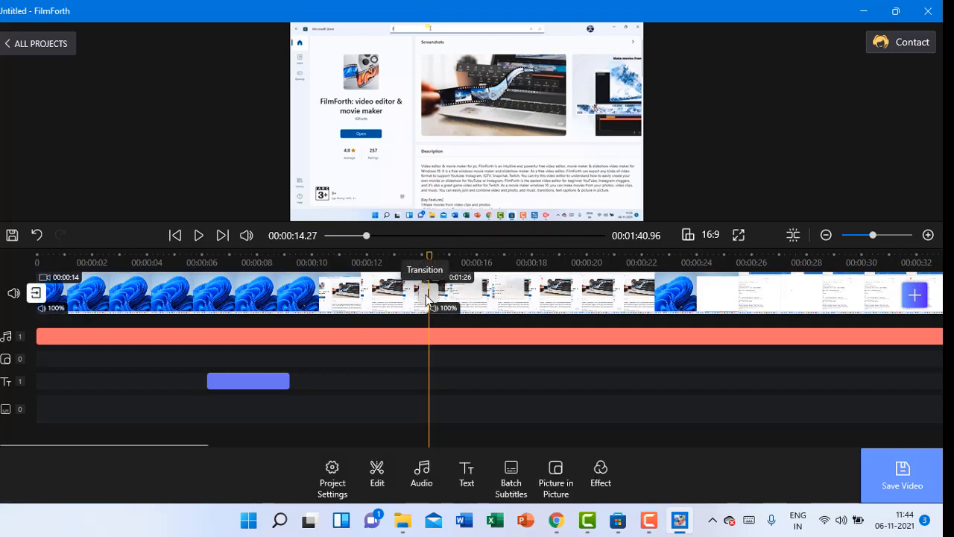
# Add a Fade To Black transition between the two video clips and return to the timeline.
pyautogui.click(427, 297)
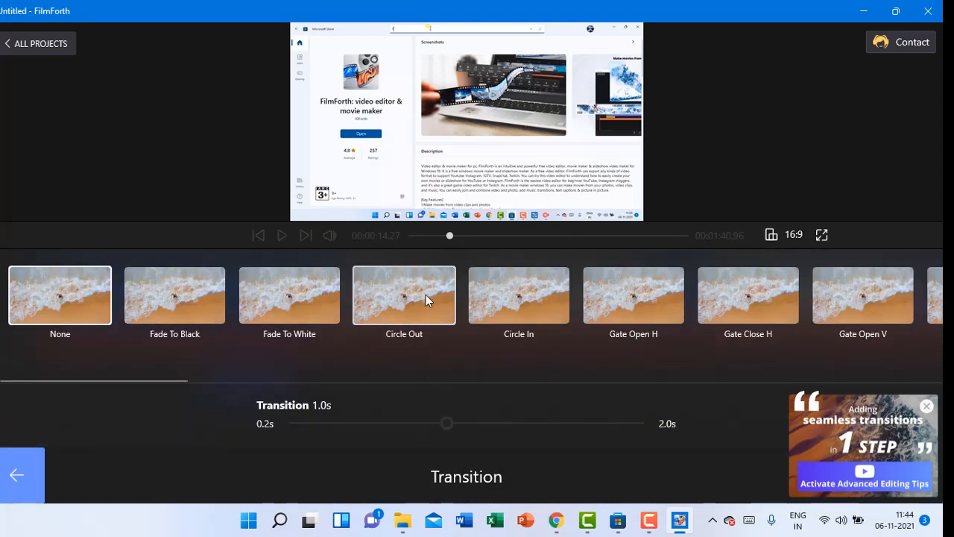
pyautogui.click(190, 306)
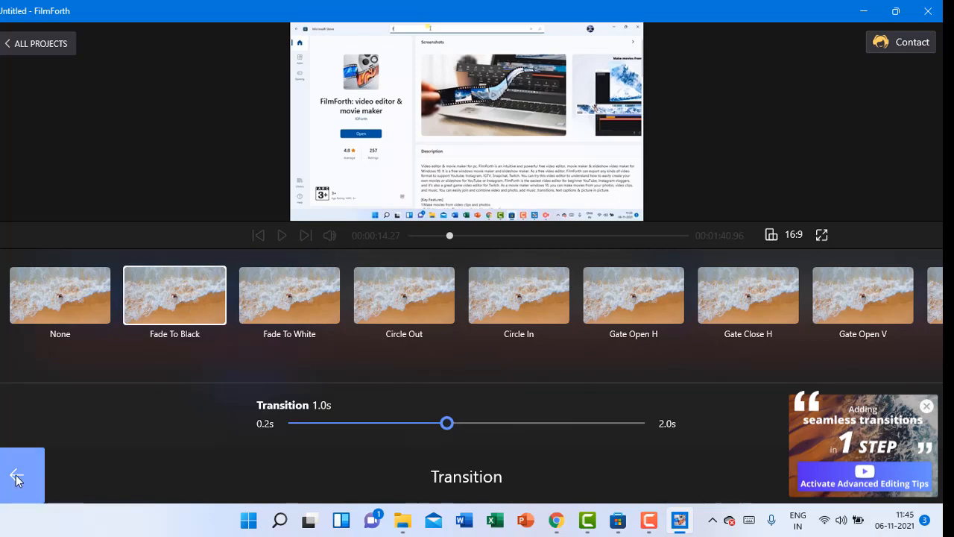
pyautogui.click(16, 477)
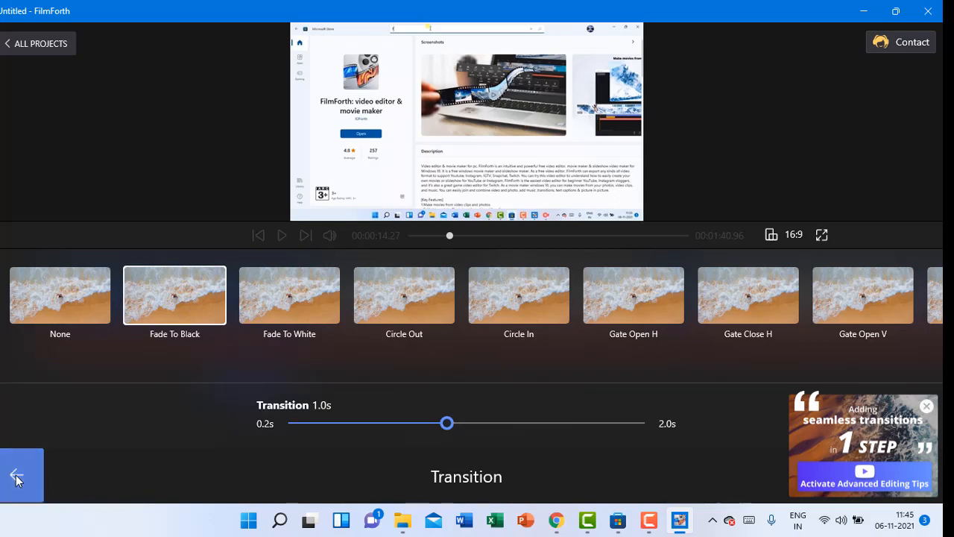
pyautogui.click(33, 458)
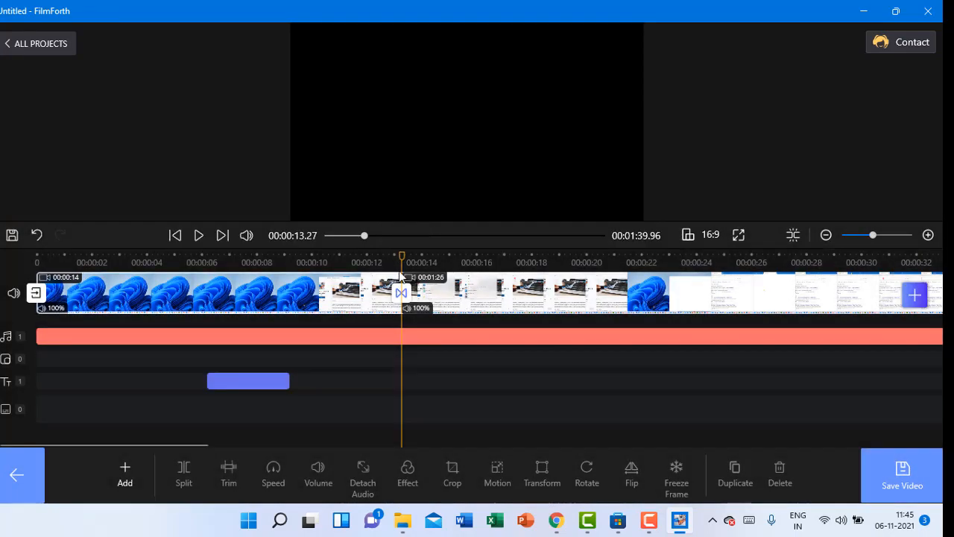
# Enlarge the preview to full window and play the edited video from the beginning through the transition.
pyautogui.moveTo(401, 261); pyautogui.dragTo(119, 269)
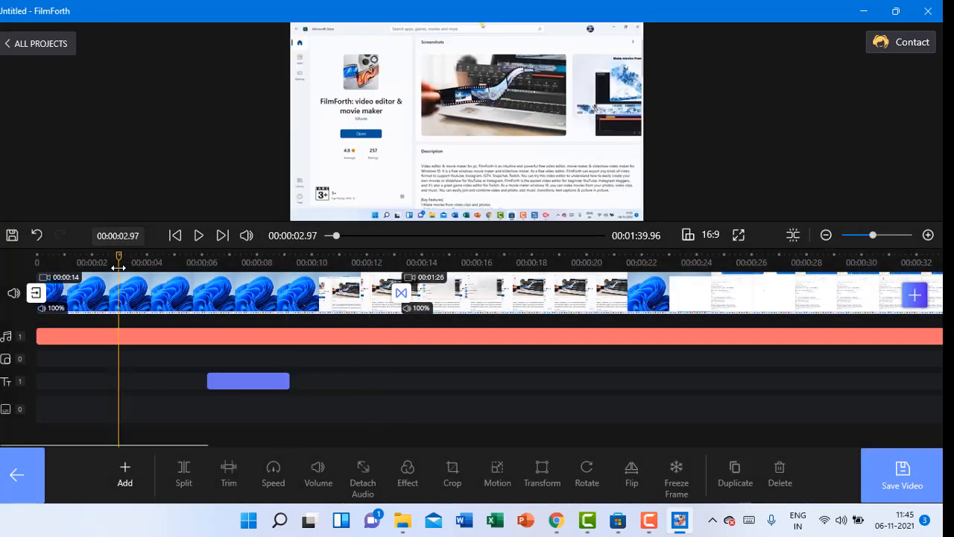
pyautogui.click(401, 293)
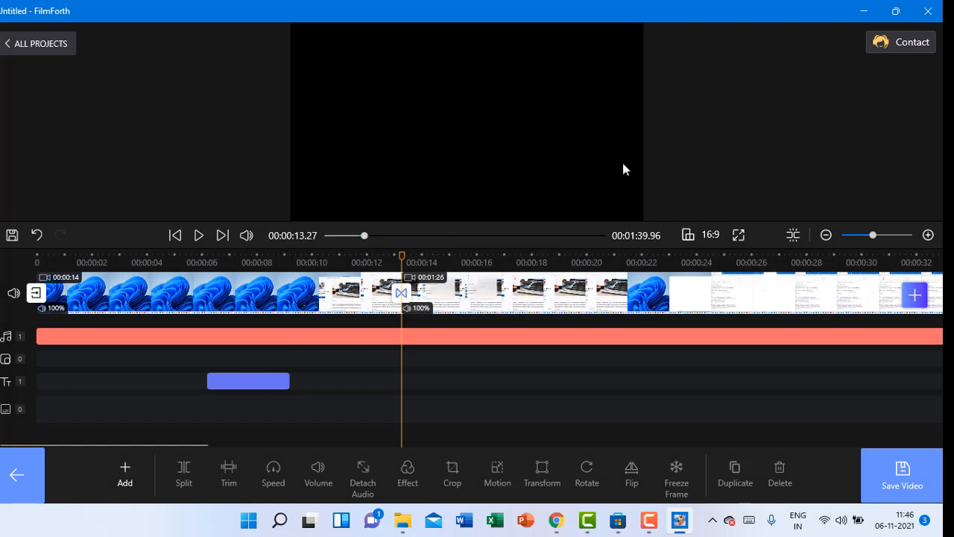
pyautogui.click(743, 238)
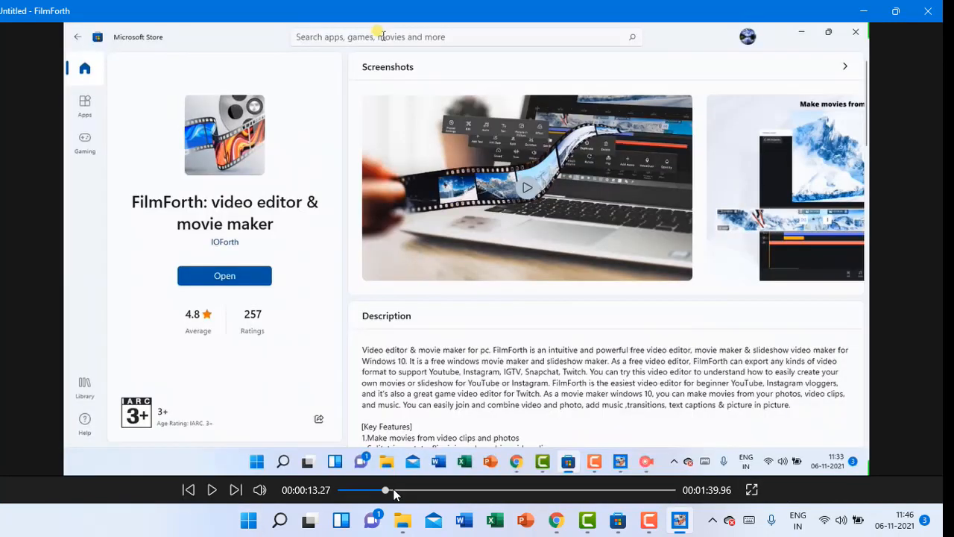
pyautogui.moveTo(385, 489); pyautogui.dragTo(340, 490)
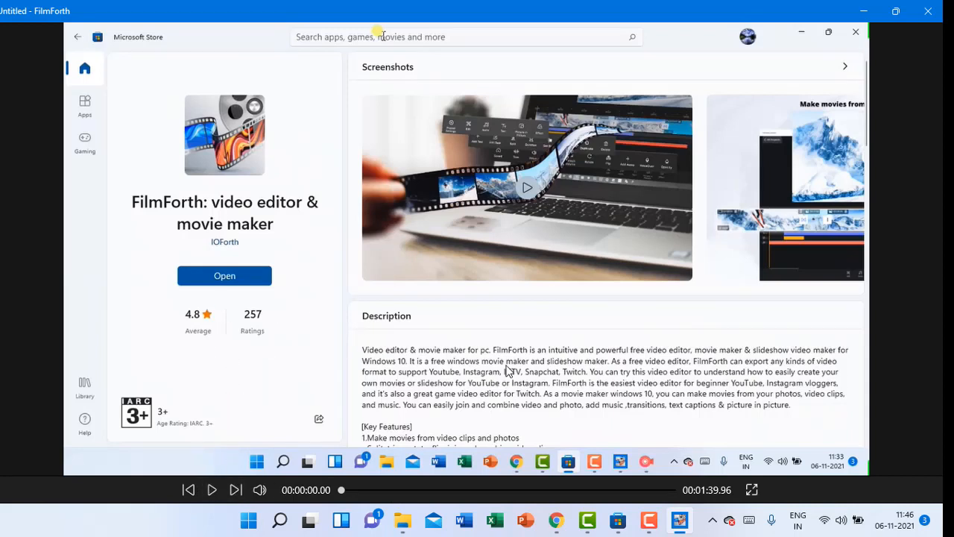
pyautogui.click(210, 498)
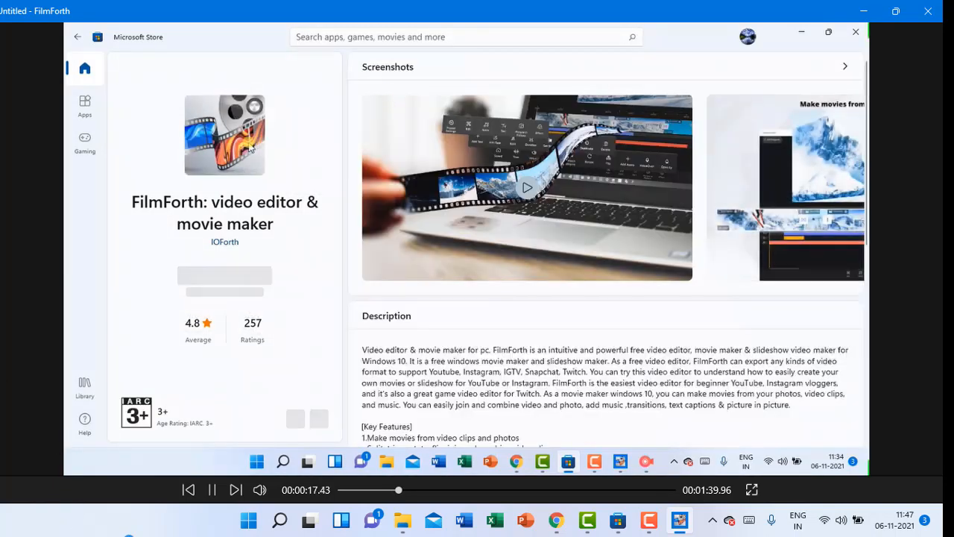
# Replay the transition from about 00:00:09 in the full-window preview, pause after it and return to the timeline.
pyautogui.click(213, 489)
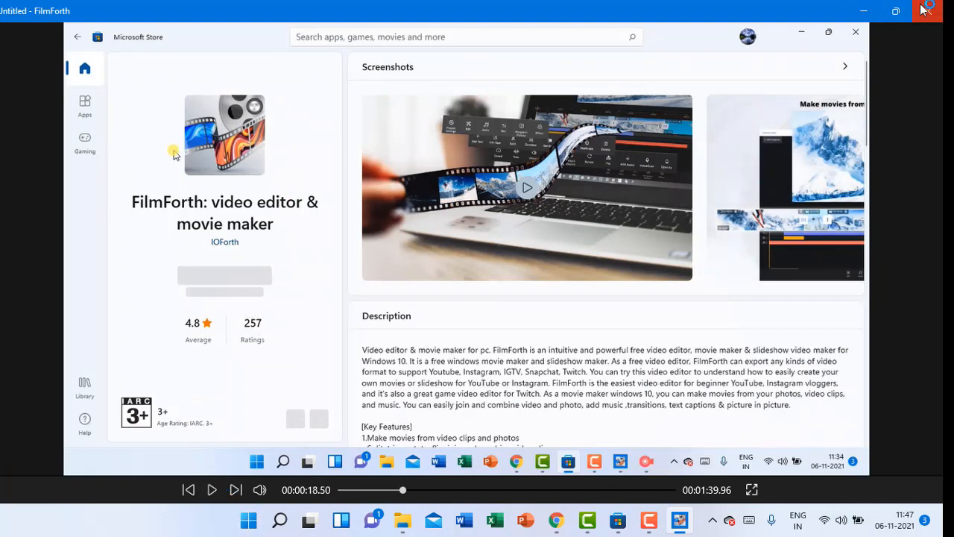
pyautogui.click(399, 490)
pyautogui.moveTo(399, 490); pyautogui.dragTo(369, 494)
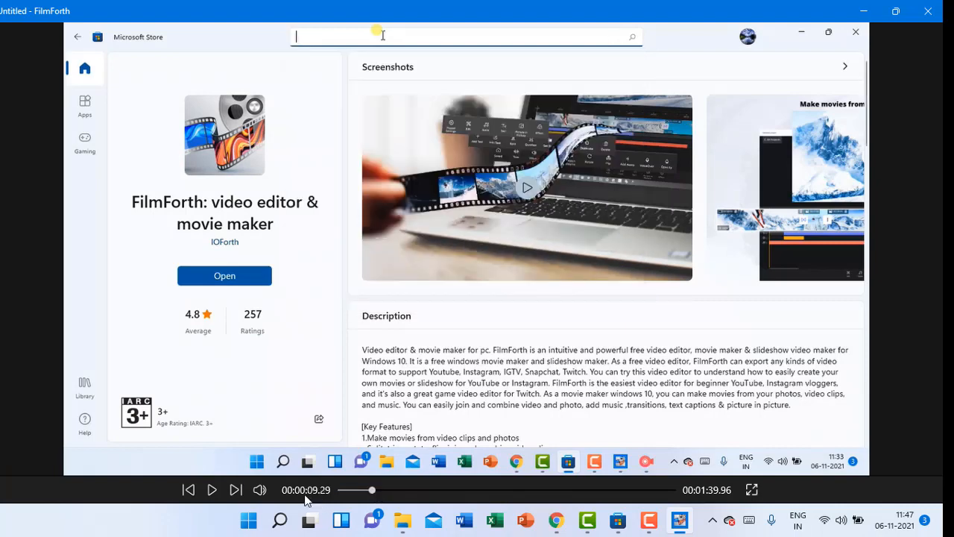
pyautogui.click(216, 495)
pyautogui.click(213, 495)
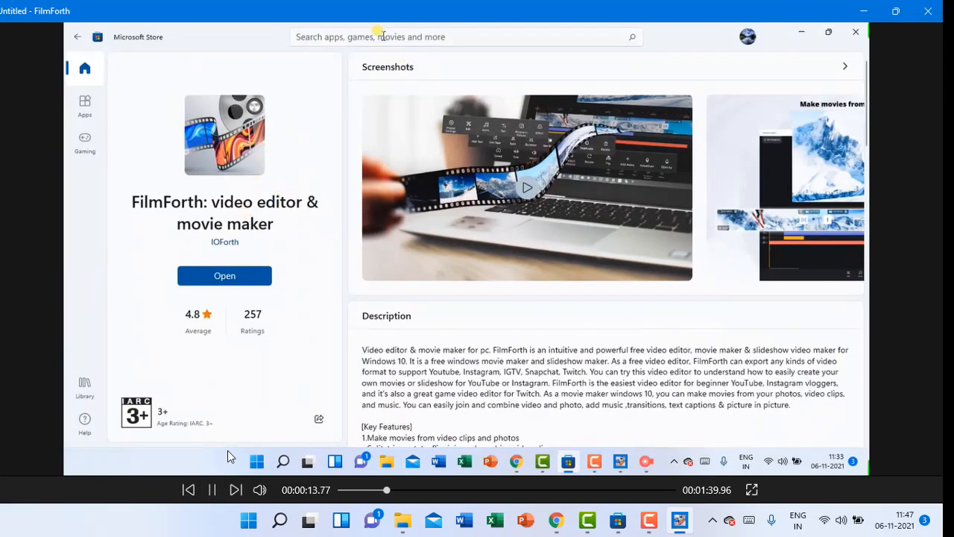
pyautogui.click(212, 490)
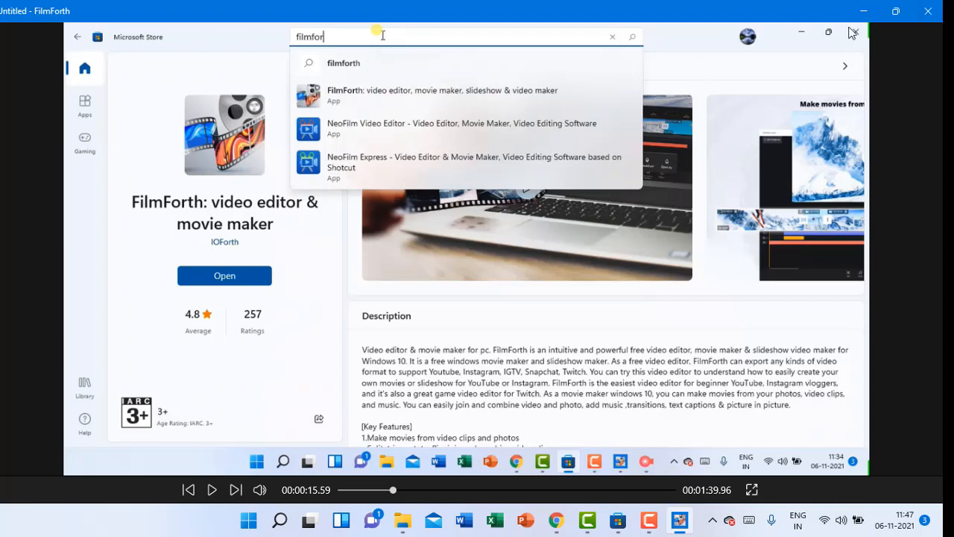
pyautogui.press('Escape')
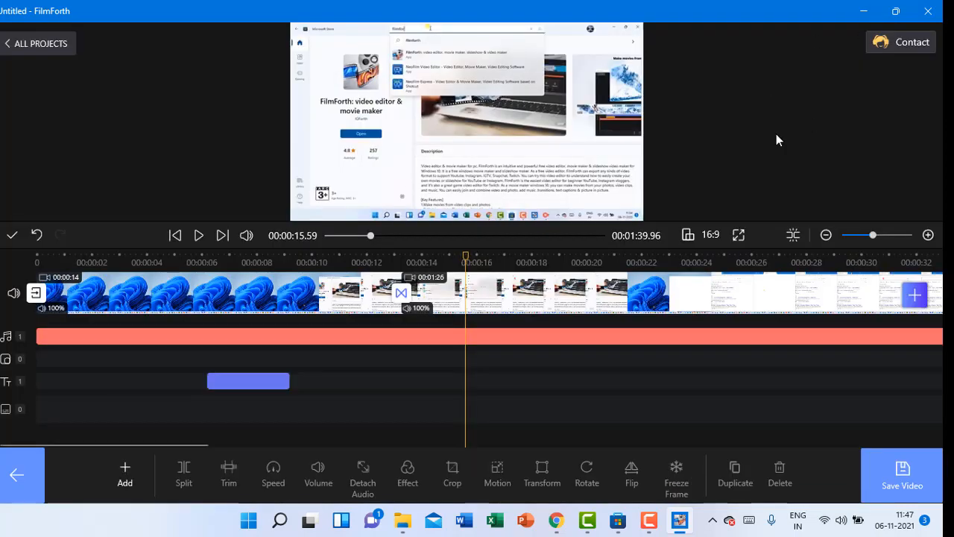
# Set the duration of the transition between the two video clips to 2.0 s and return to the timeline.
pyautogui.moveTo(466, 255); pyautogui.dragTo(378, 255)
pyautogui.click(406, 293)
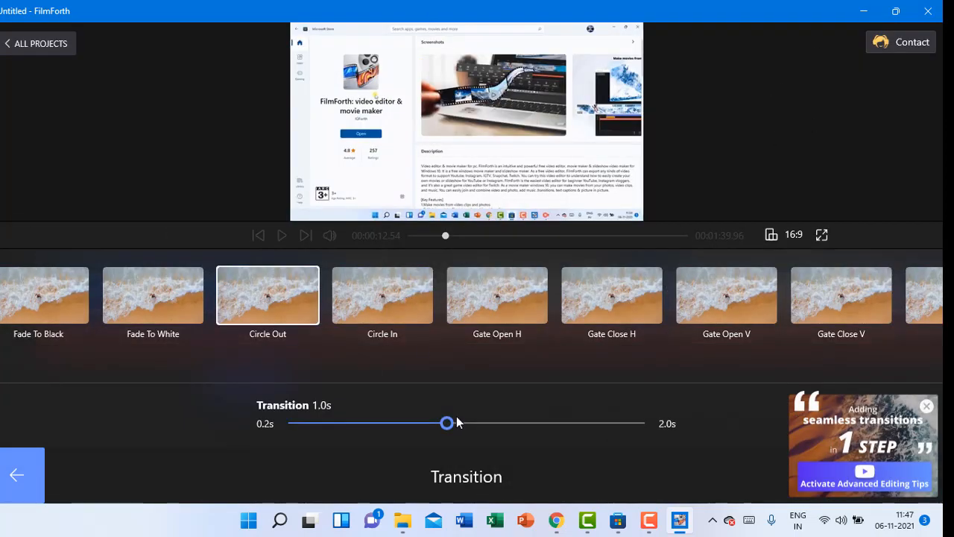
pyautogui.moveTo(447, 424); pyautogui.dragTo(647, 424)
pyautogui.click(10, 468)
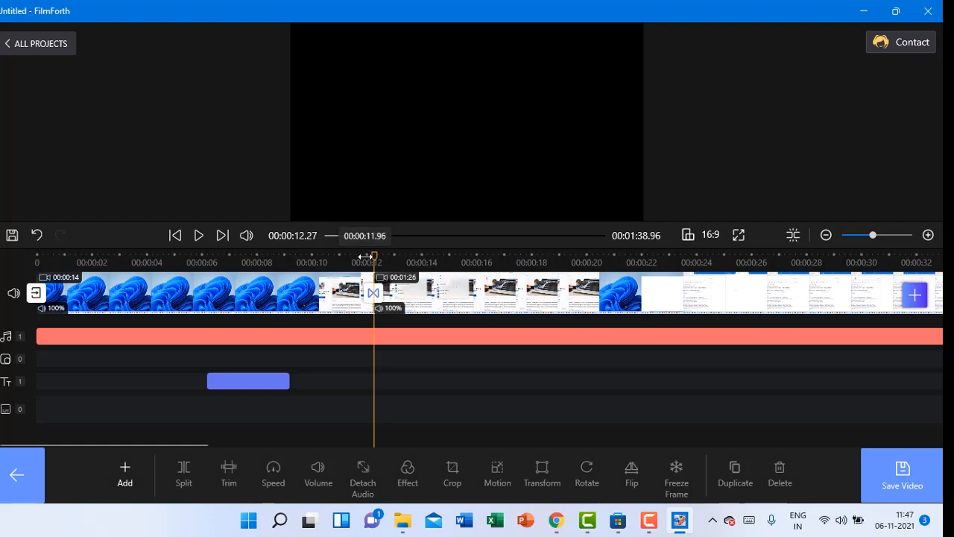
# Change the transition between the two clips to Circle In and return to the main editing tools.
pyautogui.click(373, 293)
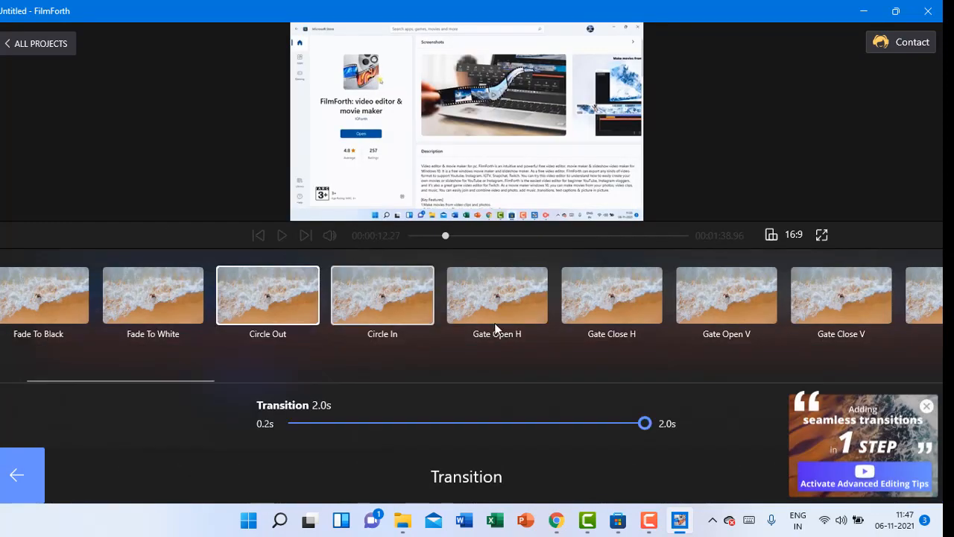
pyautogui.click(367, 294)
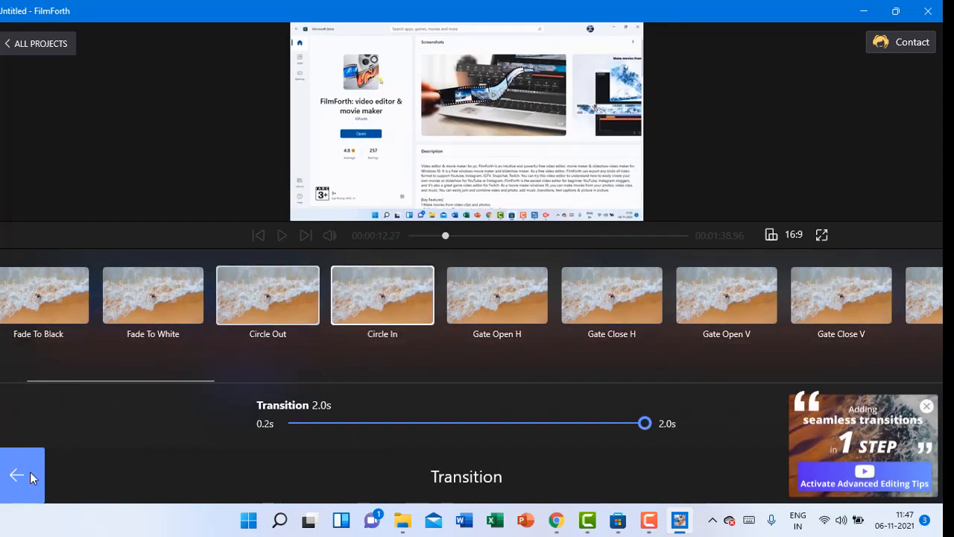
pyautogui.click(16, 475)
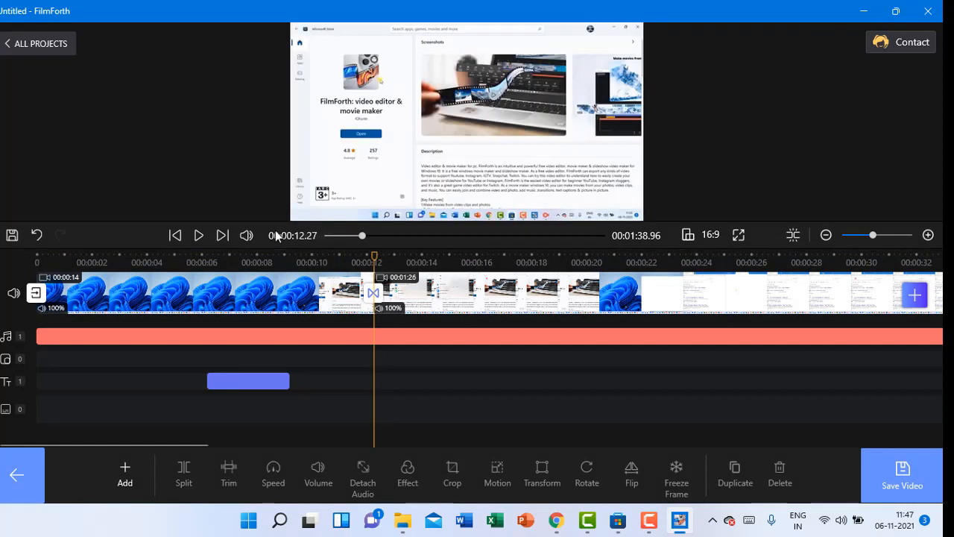
pyautogui.click(17, 475)
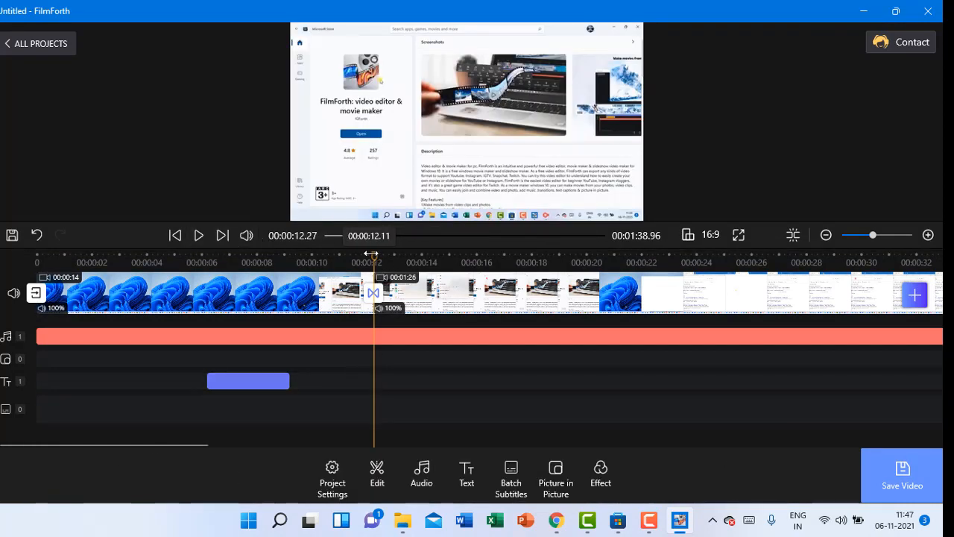
# Play the closing desktop footage from 00:01:29.29 and stop the playhead at 00:01:36.03, leaving no clip selected.
pyautogui.moveTo(370, 254); pyautogui.dragTo(919, 259)
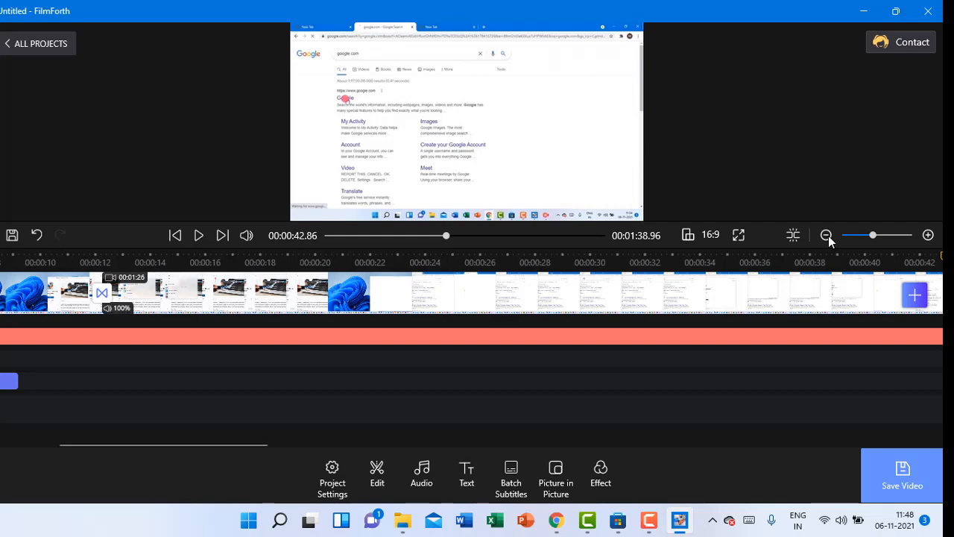
pyautogui.click(826, 235)
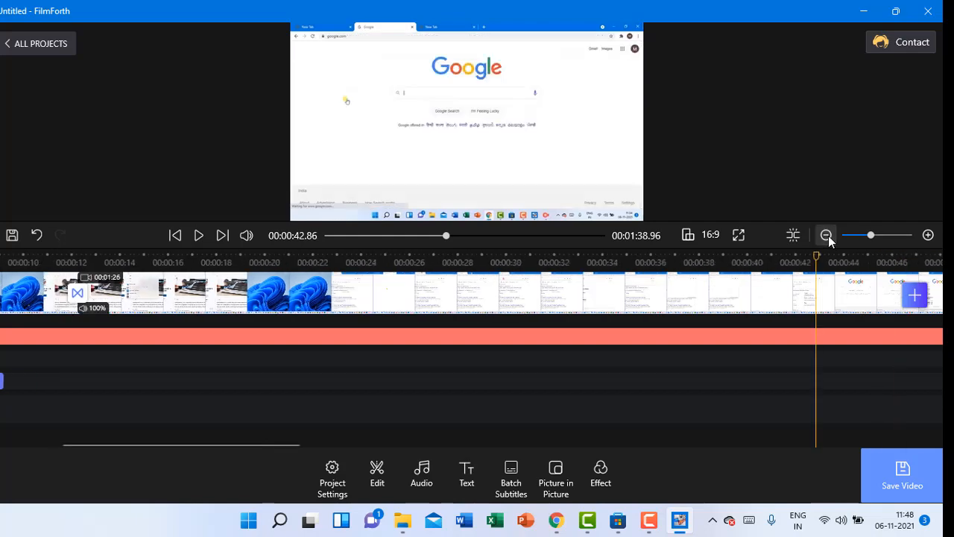
pyautogui.click(826, 234)
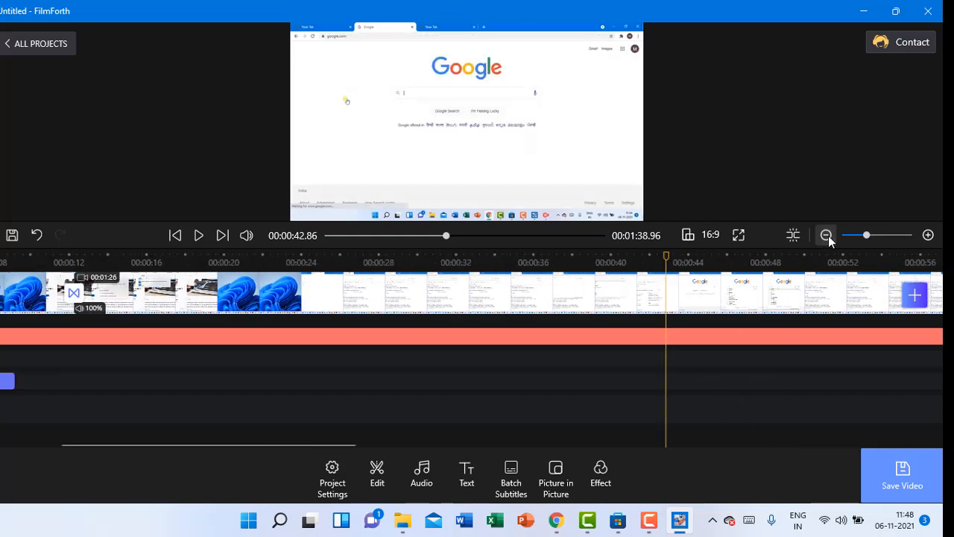
pyautogui.click(827, 235)
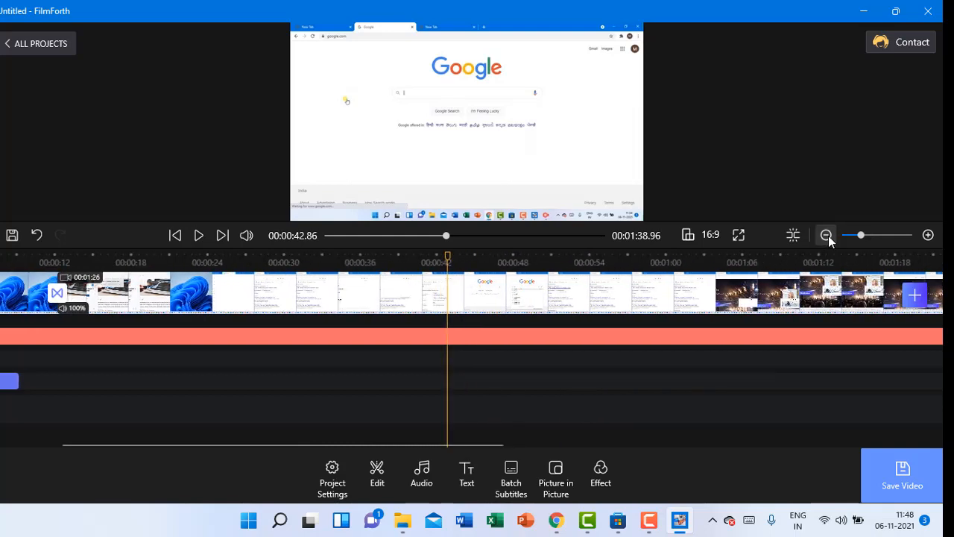
pyautogui.click(826, 234)
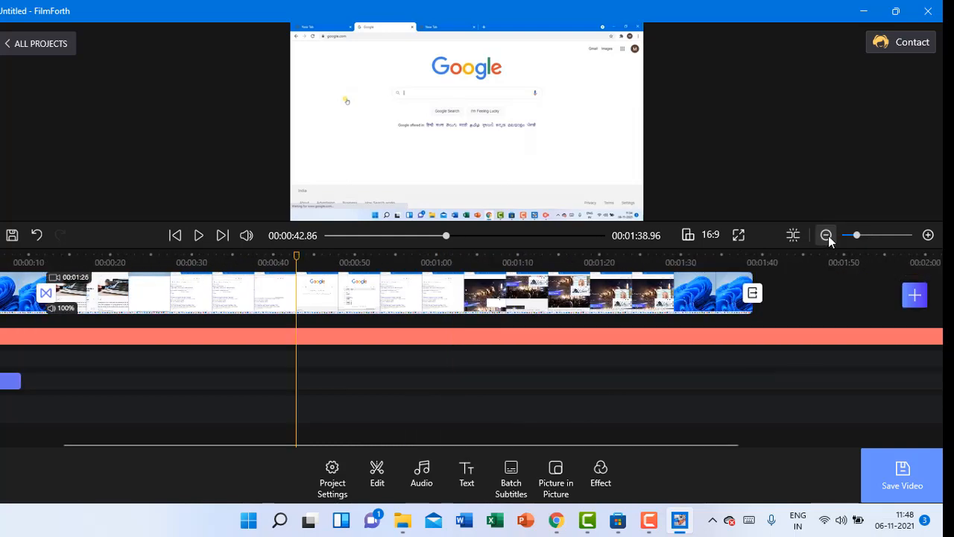
pyautogui.click(827, 235)
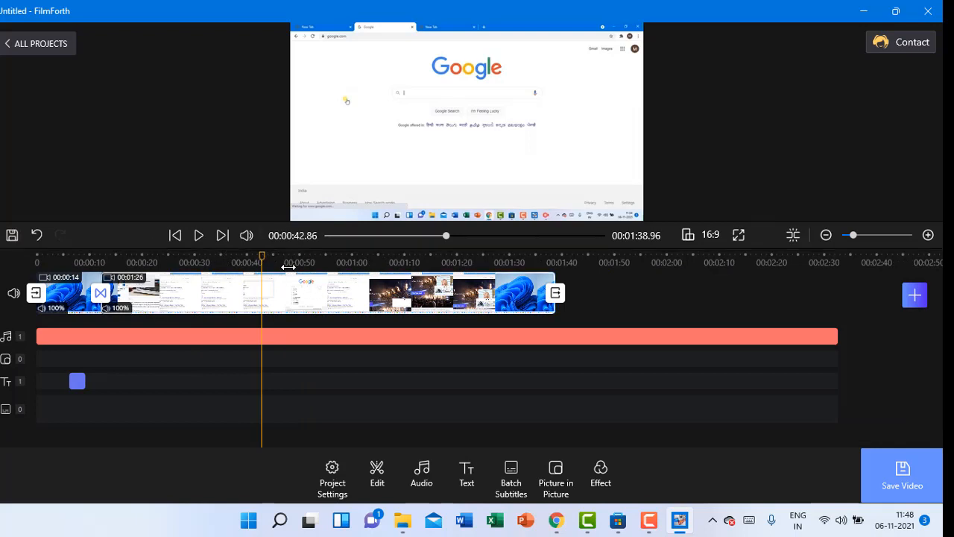
pyautogui.moveTo(262, 254); pyautogui.dragTo(505, 262)
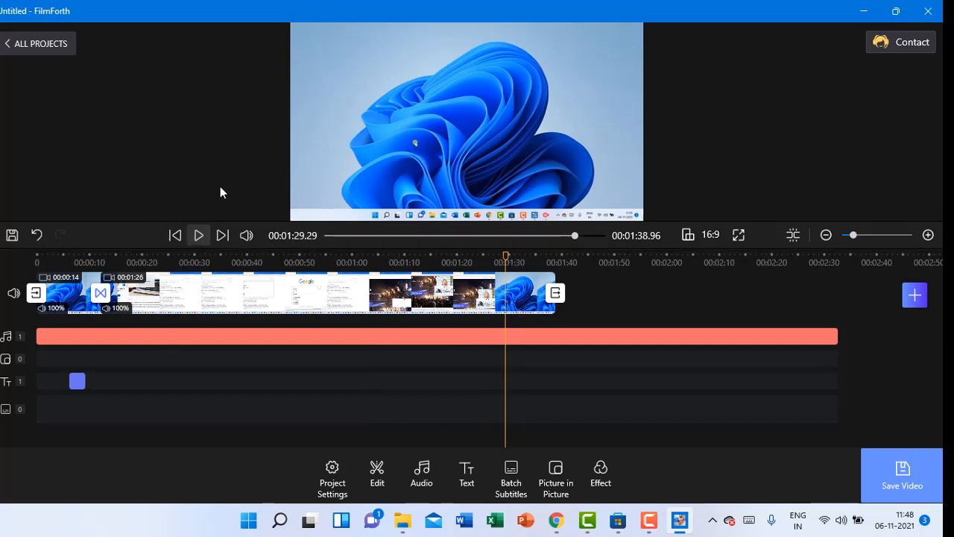
pyautogui.click(199, 235)
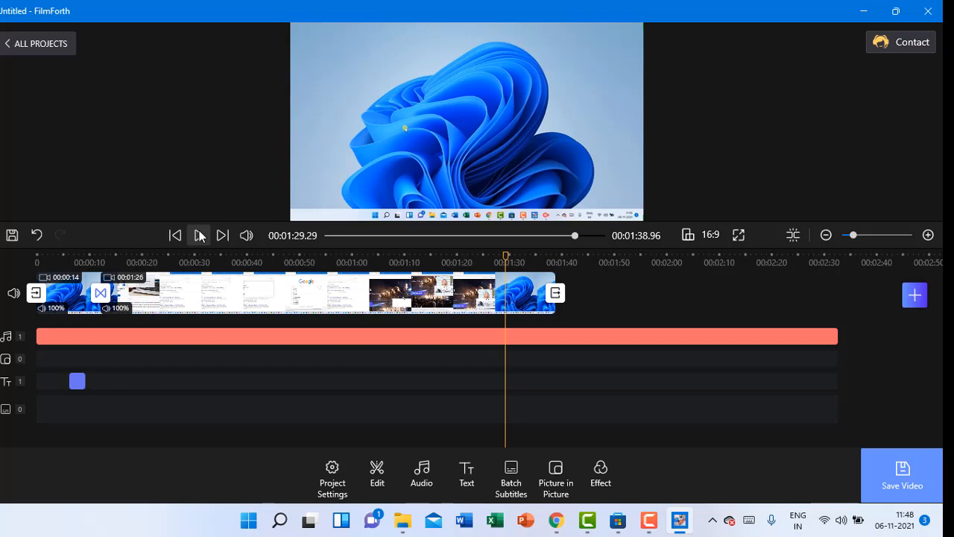
pyautogui.click(199, 236)
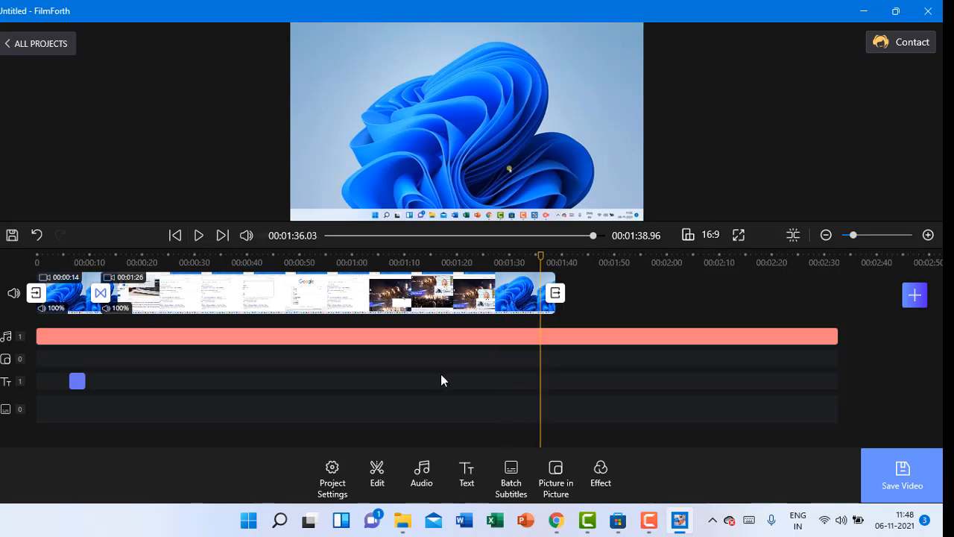
pyautogui.click(427, 311)
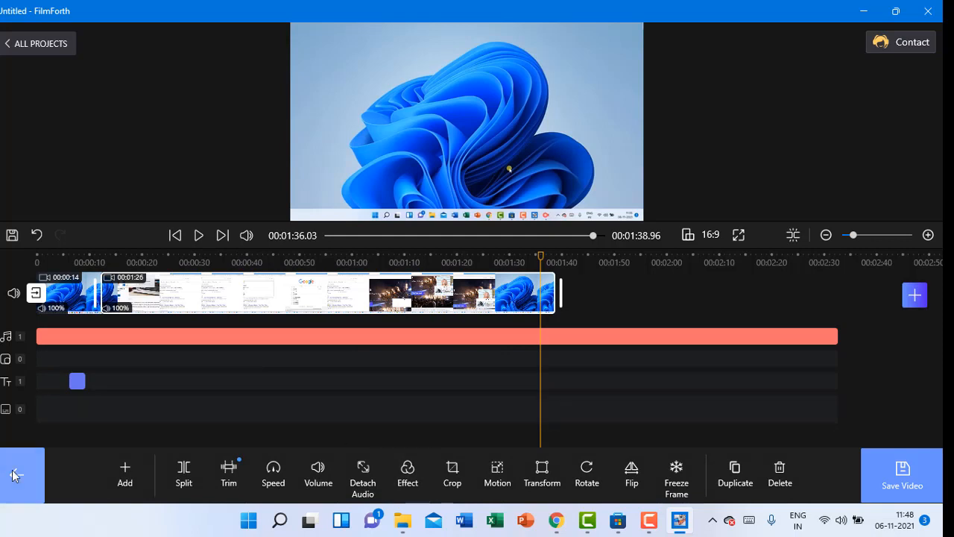
pyautogui.click(27, 498)
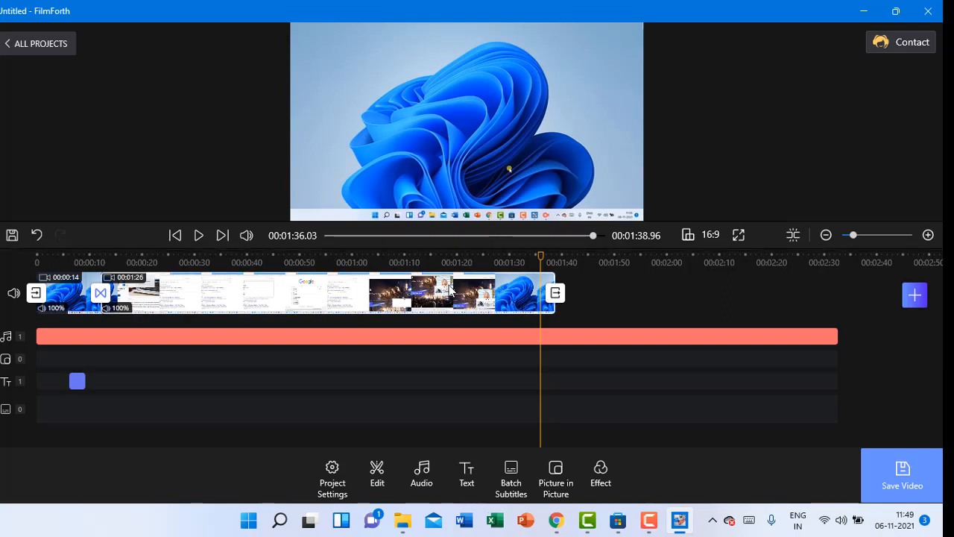
# Search the picture-in-picture GIF library for "YouTube subcribe transparent", refreshing the page to load the results.
pyautogui.click(552, 482)
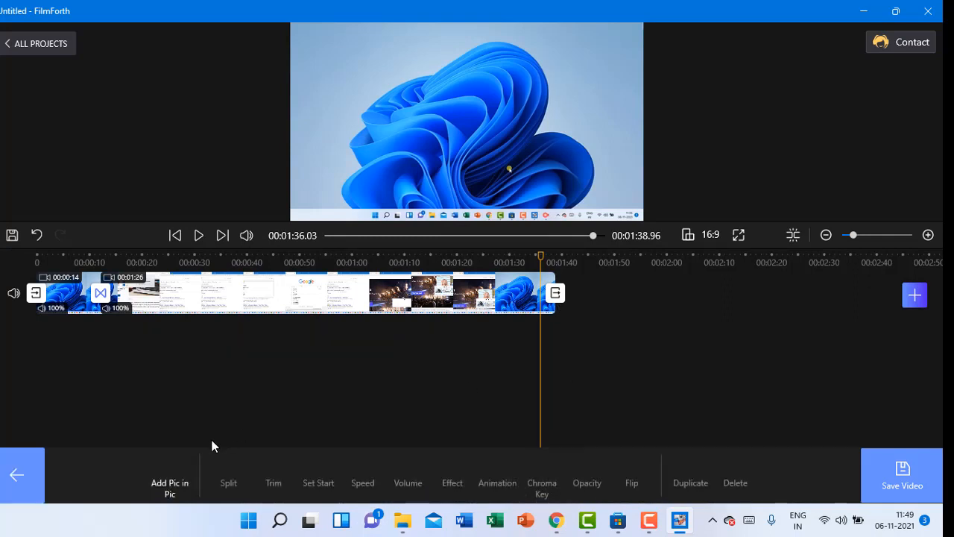
pyautogui.click(169, 477)
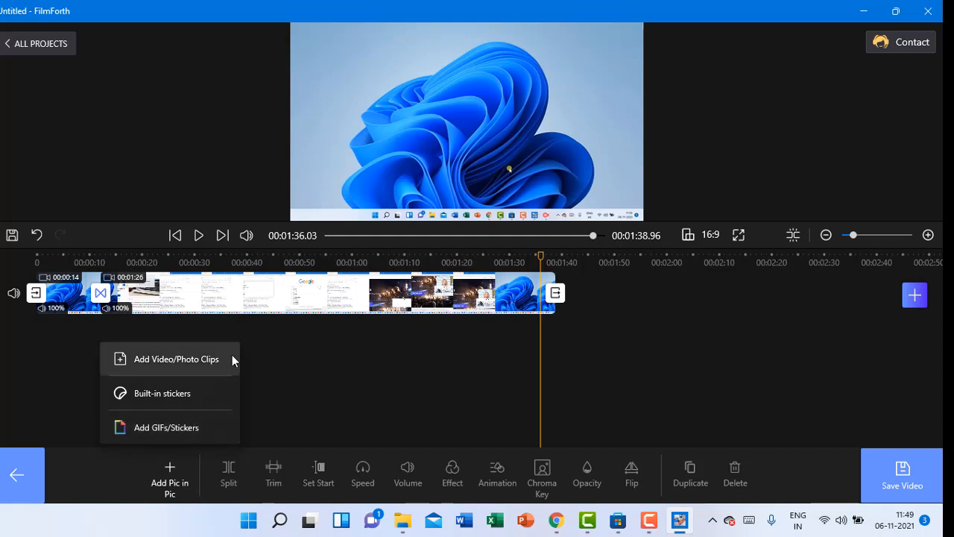
pyautogui.click(170, 426)
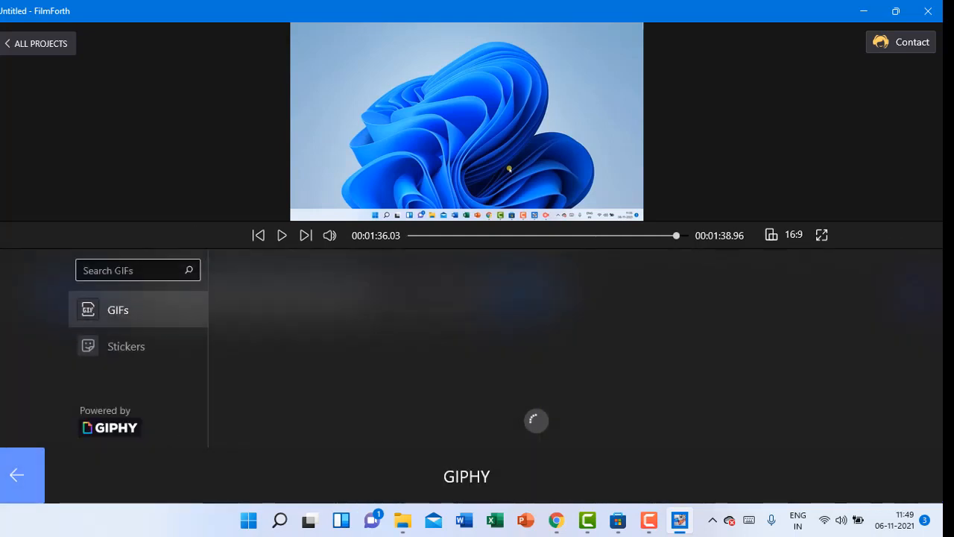
pyautogui.click(138, 271)
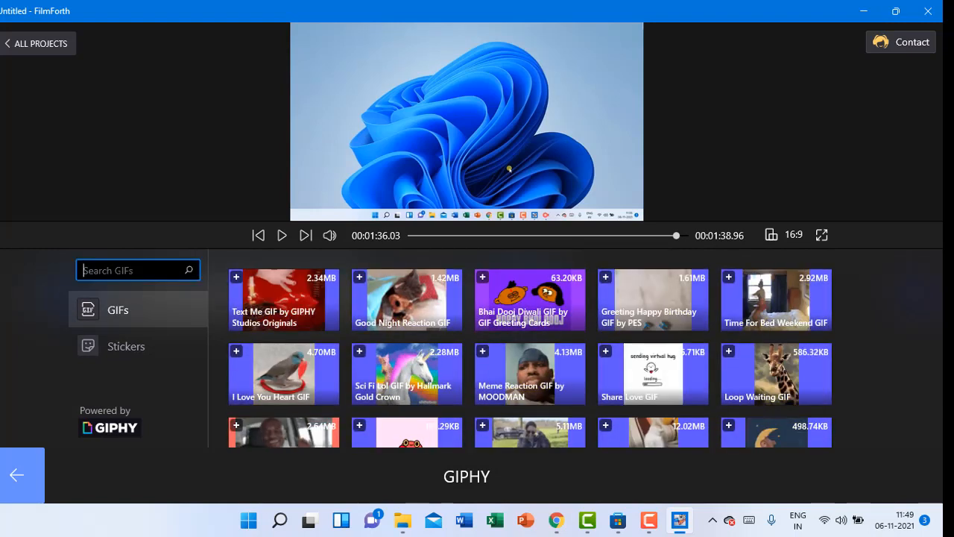
pyautogui.write('Youtu')
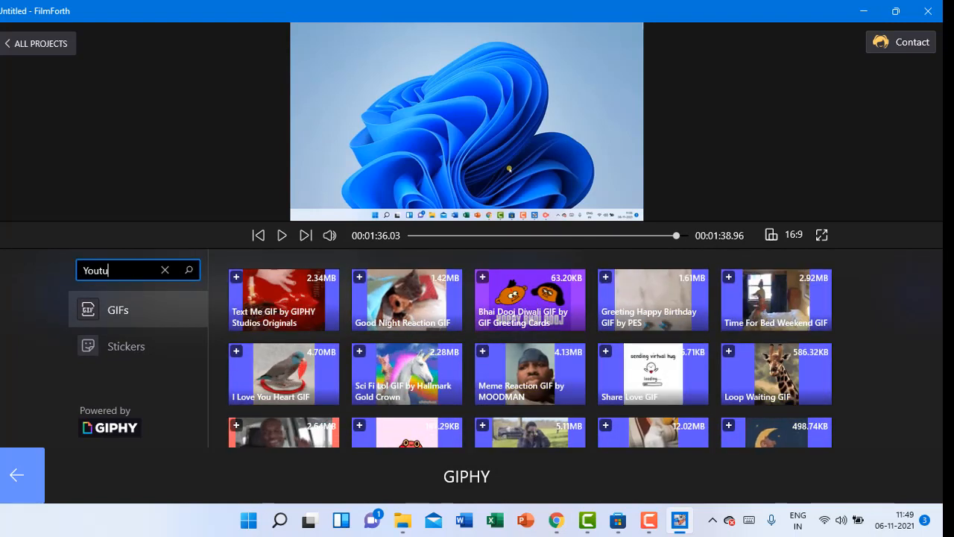
pyautogui.press('BackSpace')
pyautogui.press('BackSpace')
pyautogui.write('Tube subcribe')
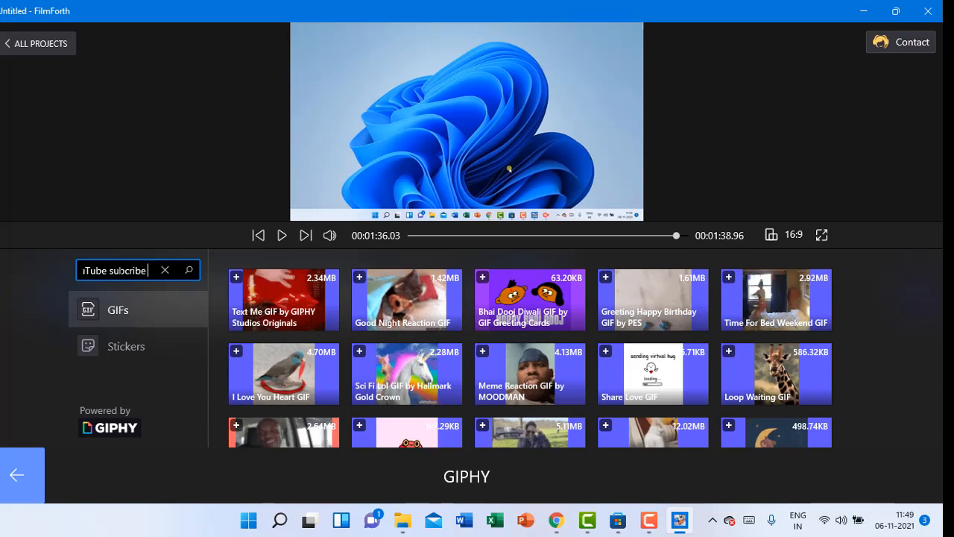
pyautogui.write(' transpa')
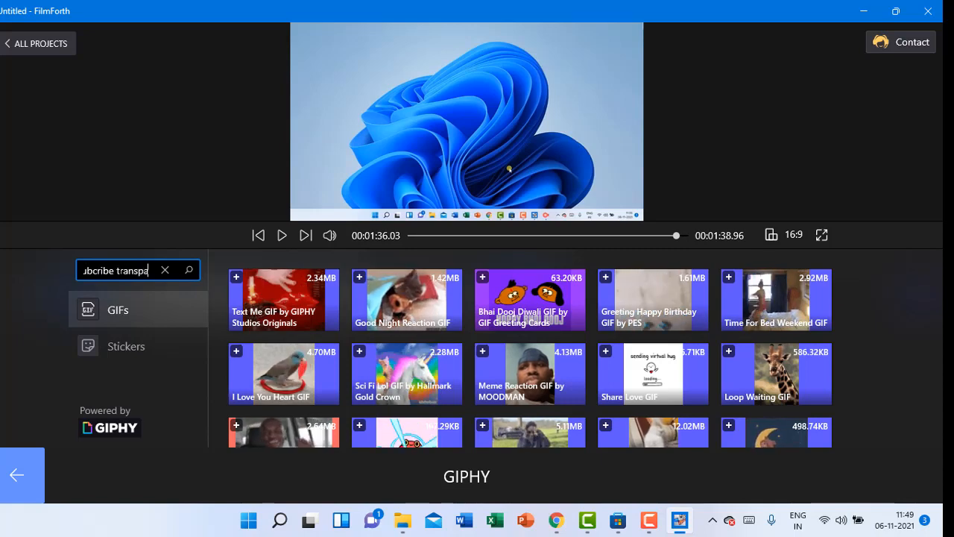
pyautogui.write('rent')
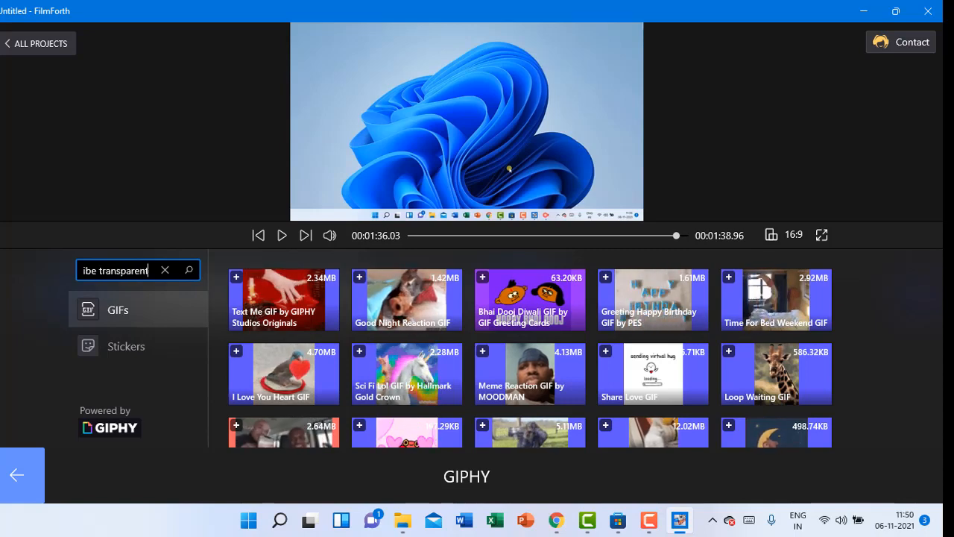
pyautogui.click(190, 273)
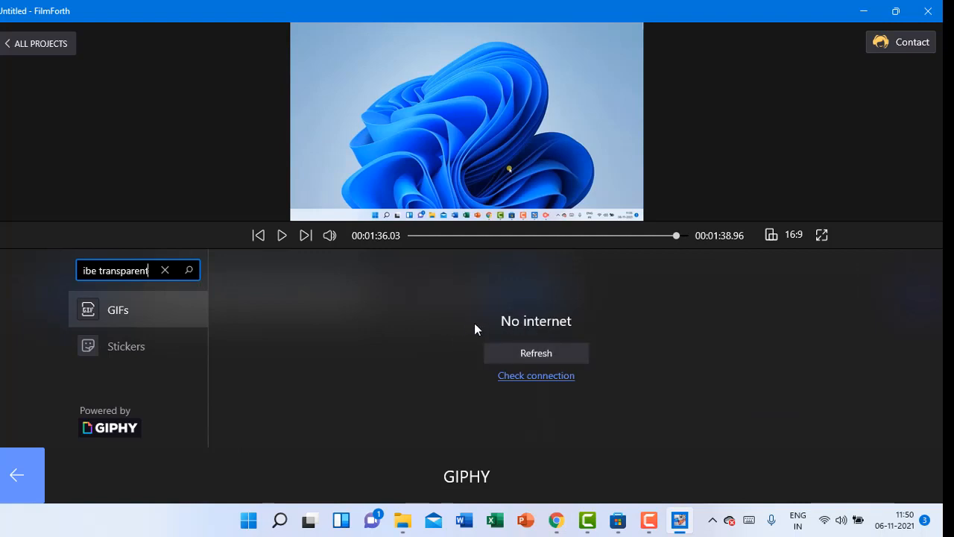
pyautogui.click(504, 350)
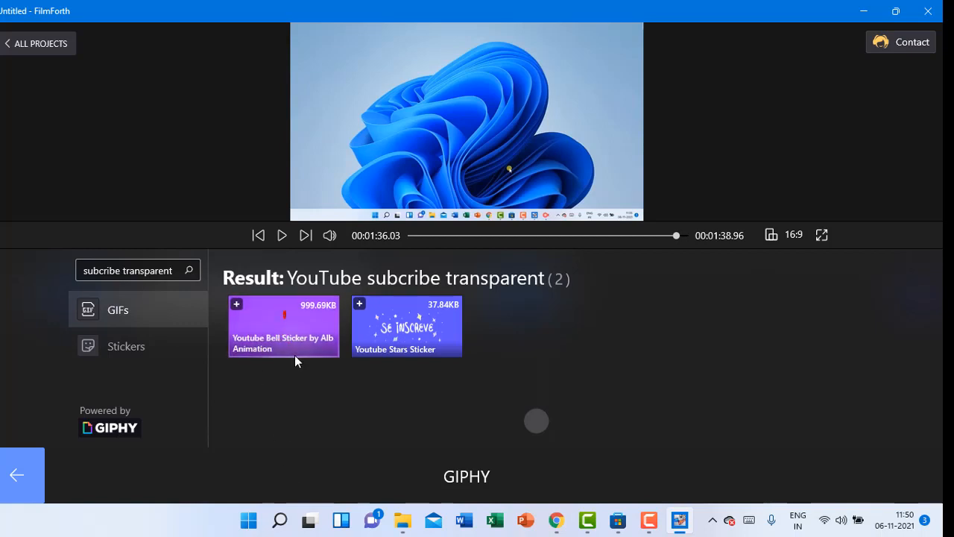
# Add the Youtube Bell Sticker by Alb Animation as picture-in-picture at 00:01:36.03 and delete the surplus copies, keeping one.
pyautogui.click(9, 484)
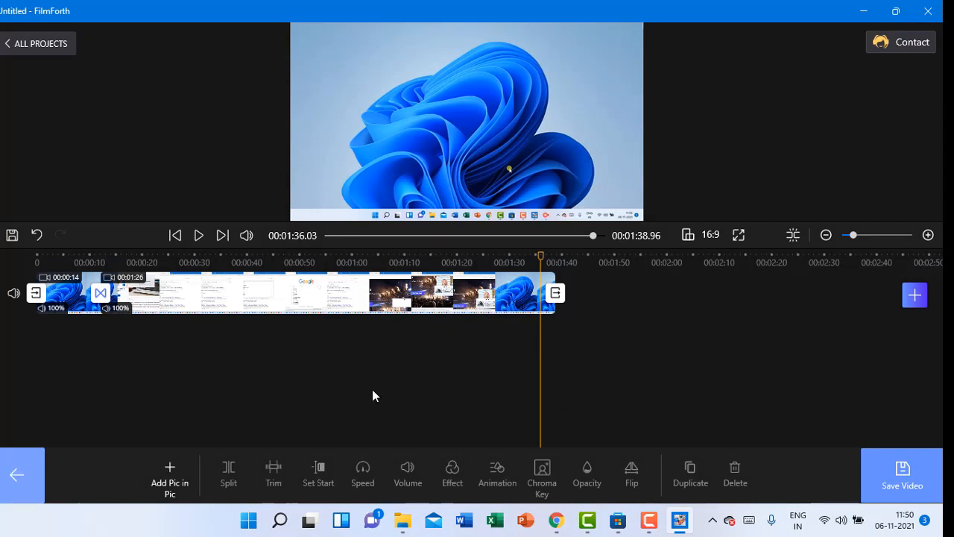
pyautogui.click(169, 490)
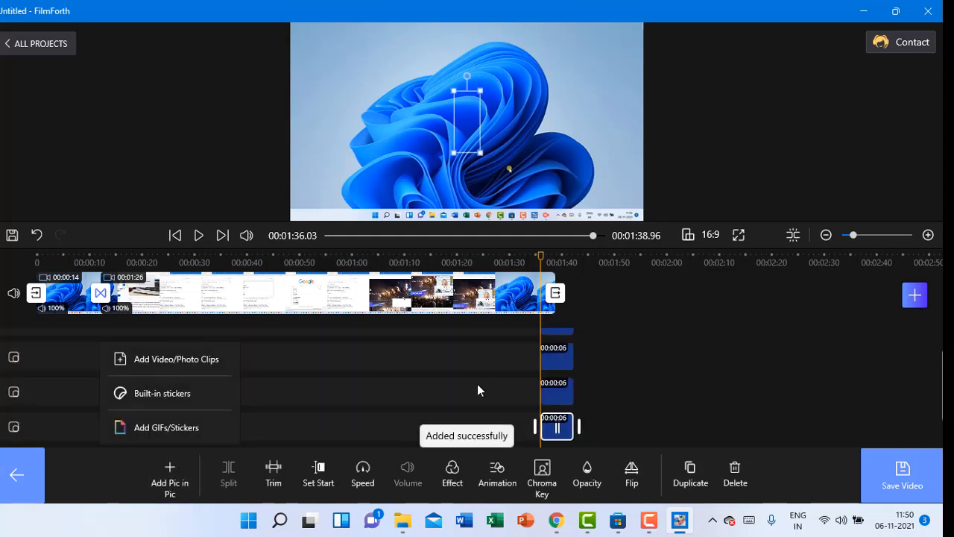
pyautogui.click(559, 398)
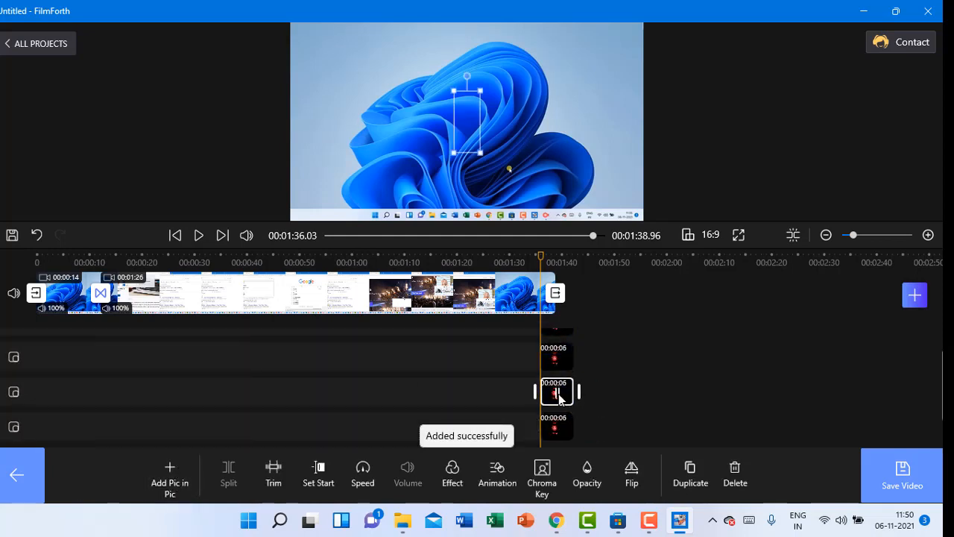
pyautogui.click(732, 470)
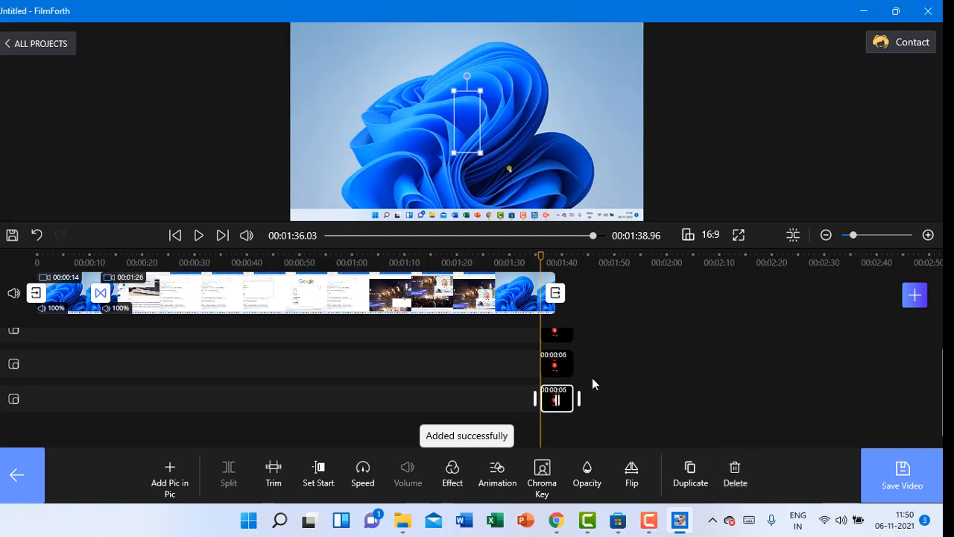
pyautogui.click(561, 365)
pyautogui.click(738, 475)
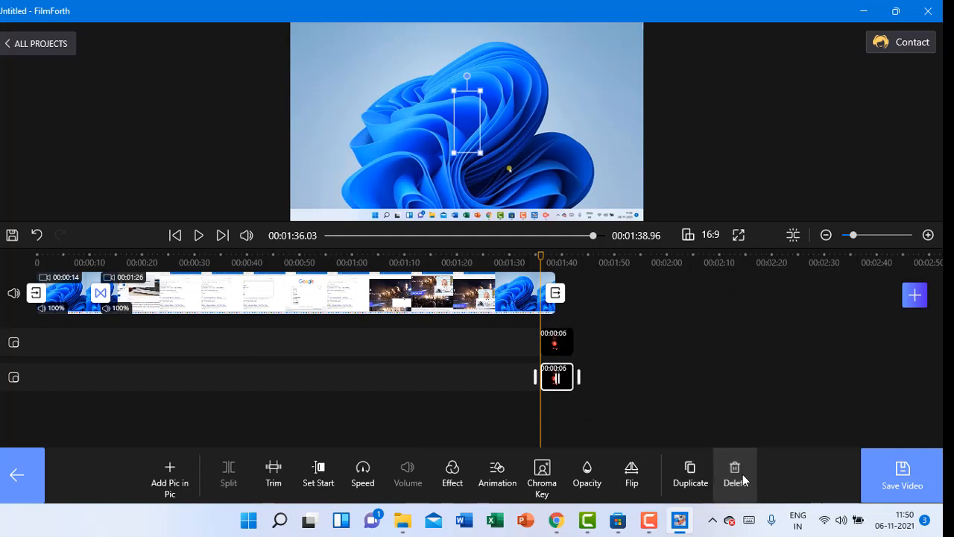
pyautogui.click(556, 342)
pyautogui.click(738, 473)
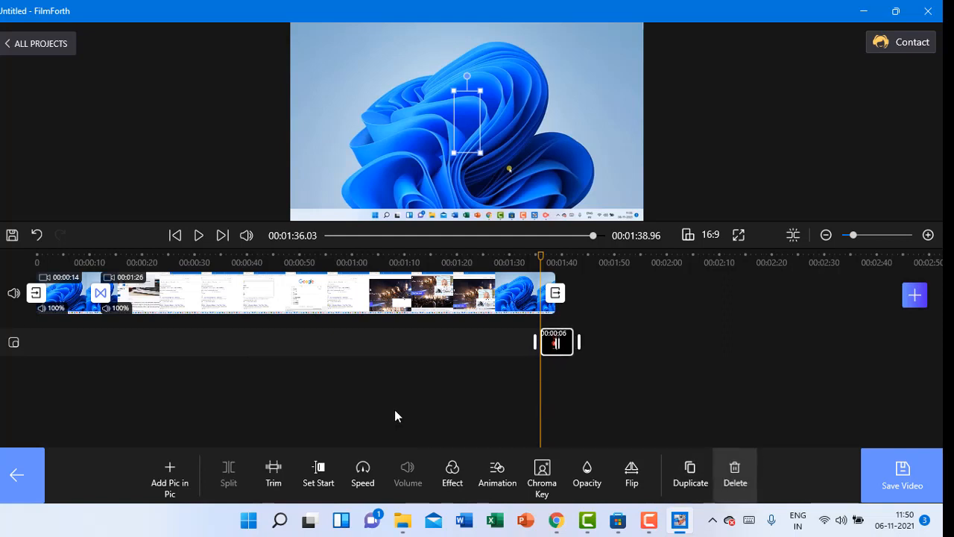
# Return to the main editing tools and play the closing footage with the bell sticker from 00:01:35.03.
pyautogui.click(12, 458)
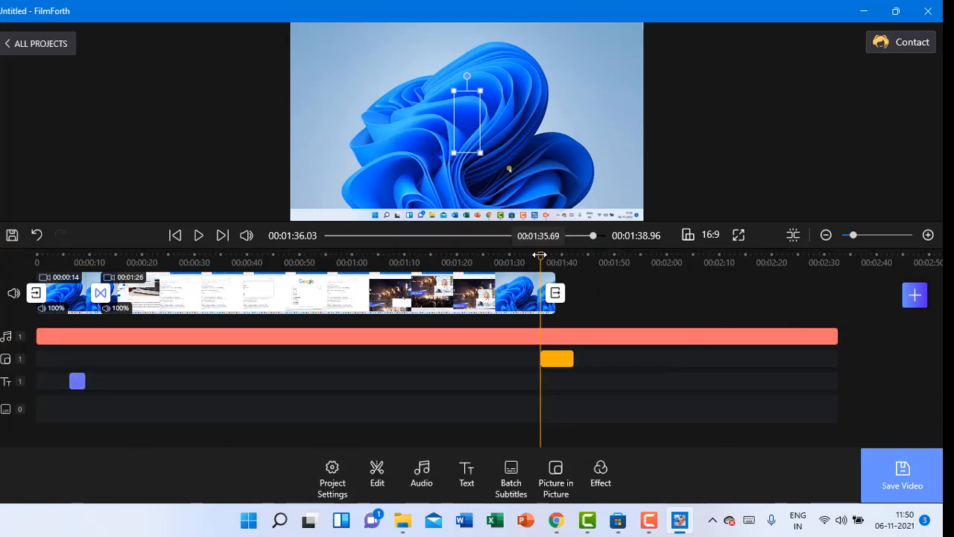
pyautogui.moveTo(539, 255); pyautogui.dragTo(534, 255)
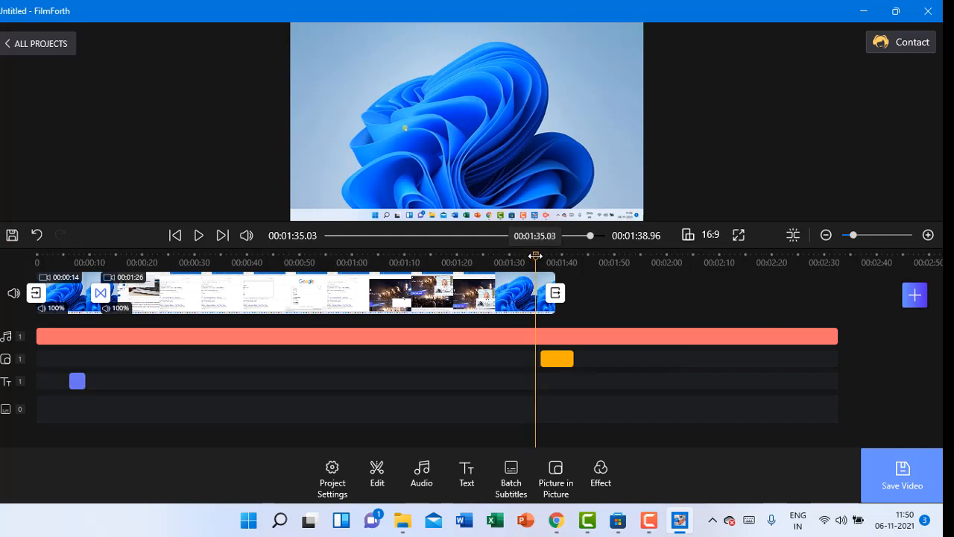
pyautogui.click(199, 235)
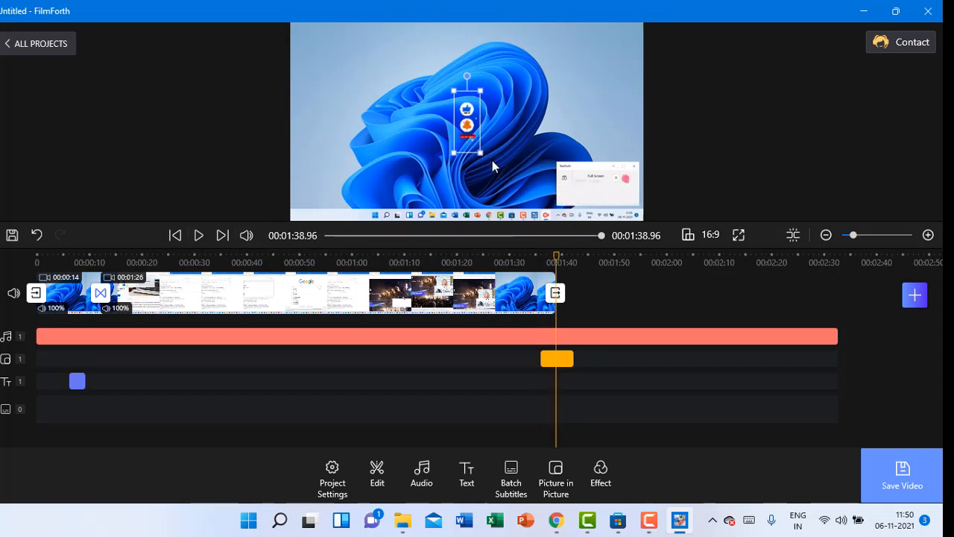
# Enlarge the bell sticker in the preview and place it over the left side of the video frame.
pyautogui.moveTo(479, 152); pyautogui.dragTo(506, 191)
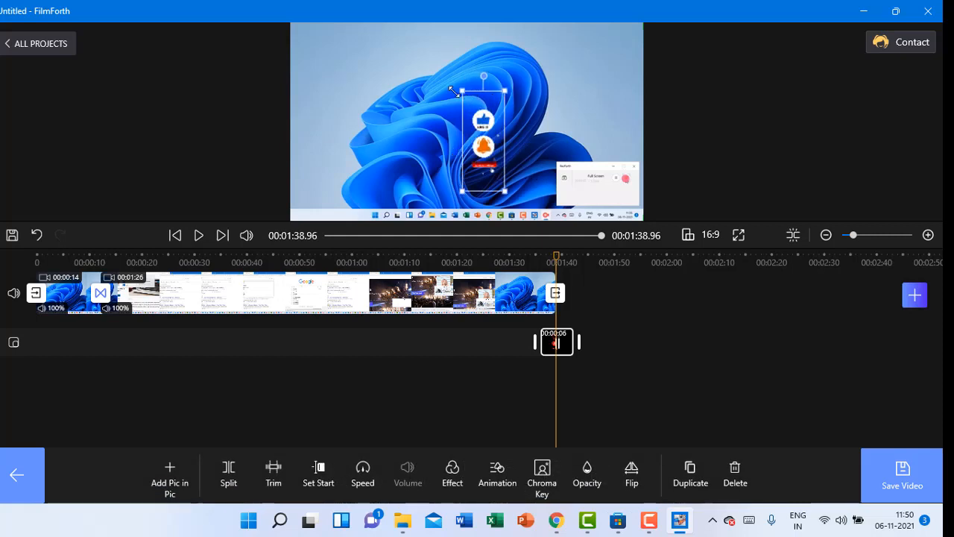
pyautogui.moveTo(453, 91); pyautogui.dragTo(341, 93)
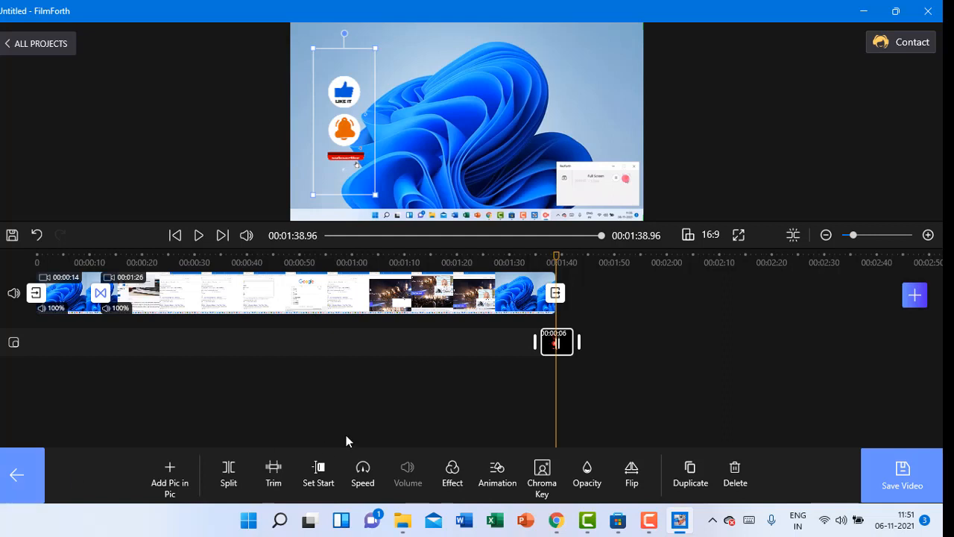
# Give the bell sticker a Slide Left entrance animation and a Slide Right exit animation.
pyautogui.click(496, 470)
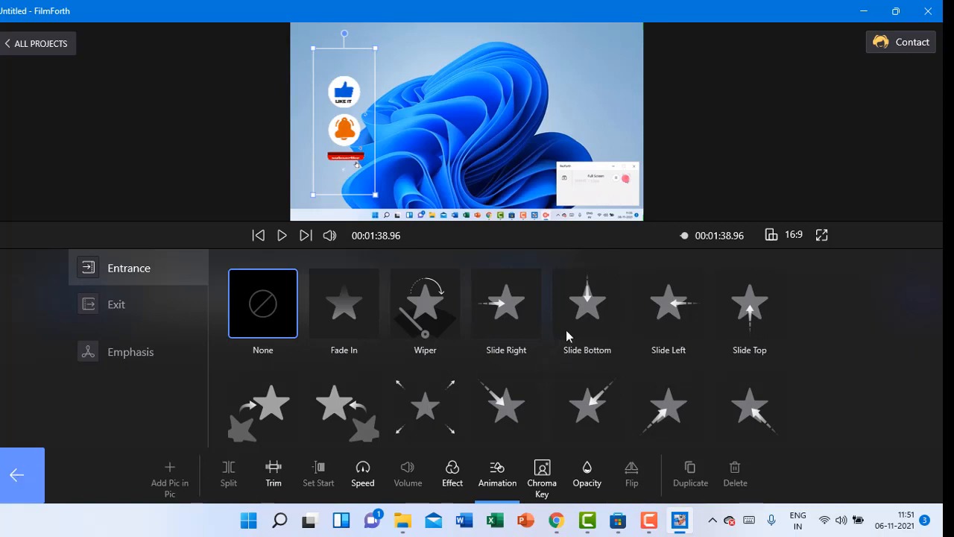
pyautogui.click(697, 316)
pyautogui.click(115, 304)
pyautogui.click(596, 328)
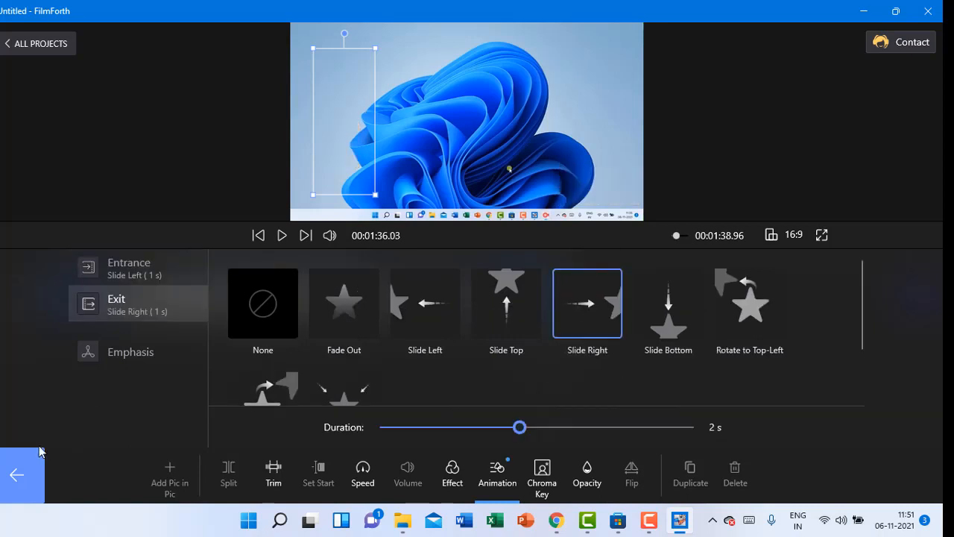
pyautogui.click(15, 471)
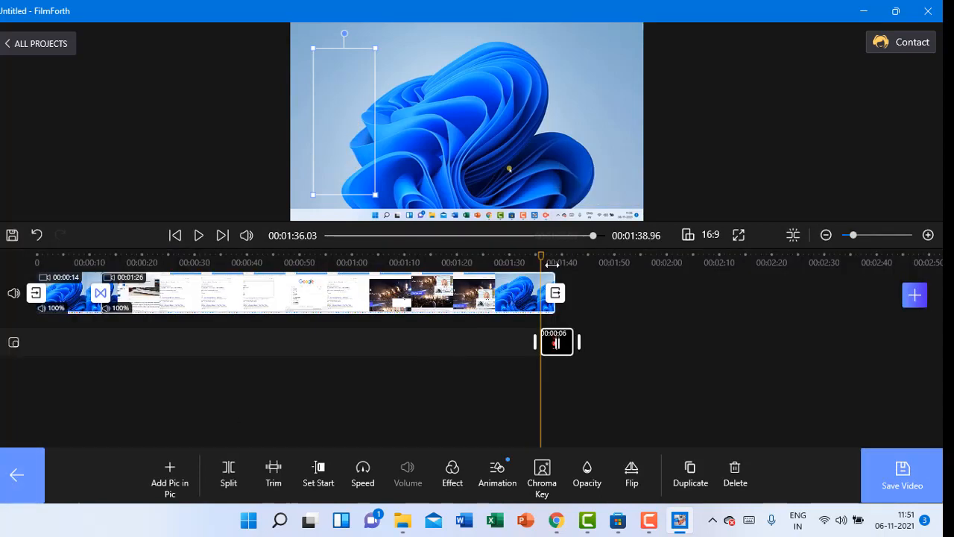
# Return to the main editing tools and play the closing footage from shortly before the animated sticker to the end.
pyautogui.click(15, 473)
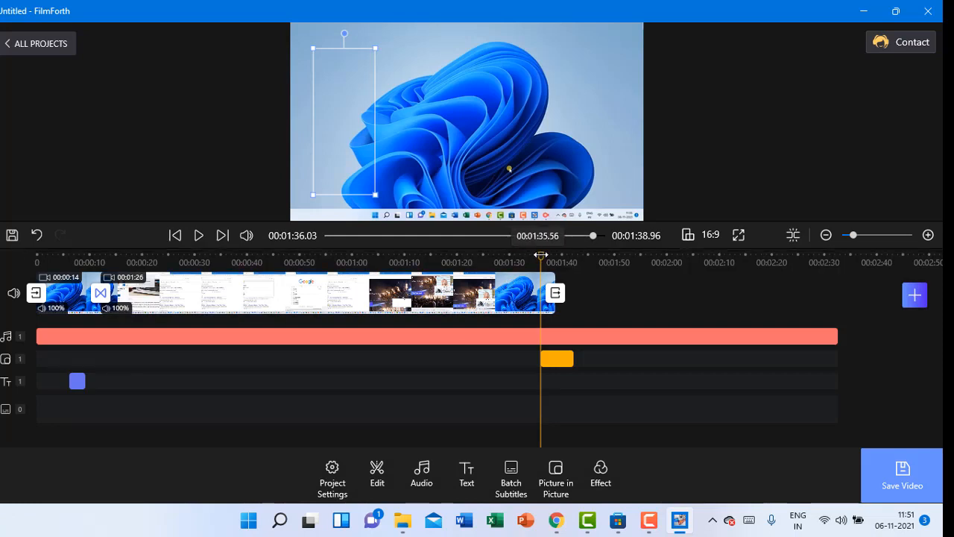
pyautogui.moveTo(541, 255); pyautogui.dragTo(524, 256)
pyautogui.click(198, 236)
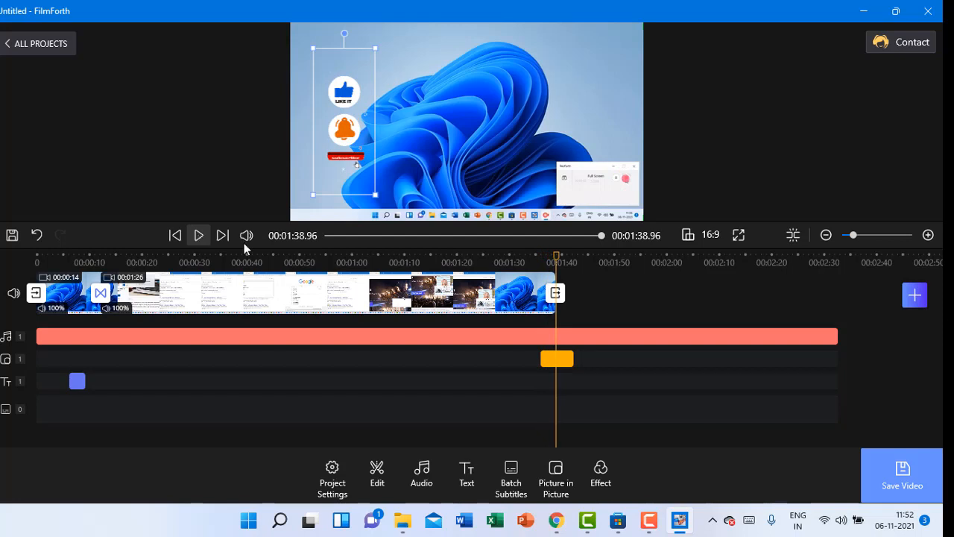
# Shorten the sticker clip so that it ends together with the video at 00:01:38.96.
pyautogui.click(559, 359)
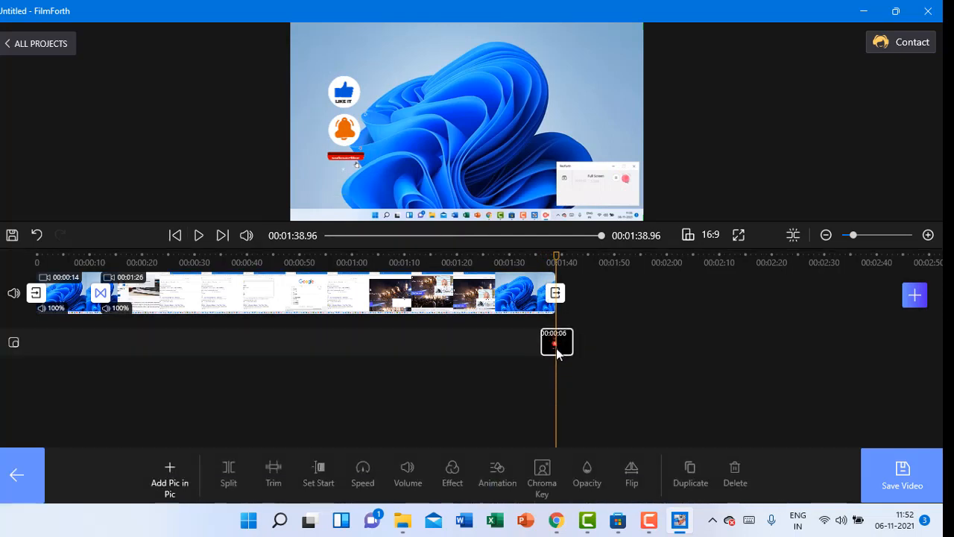
pyautogui.click(431, 380)
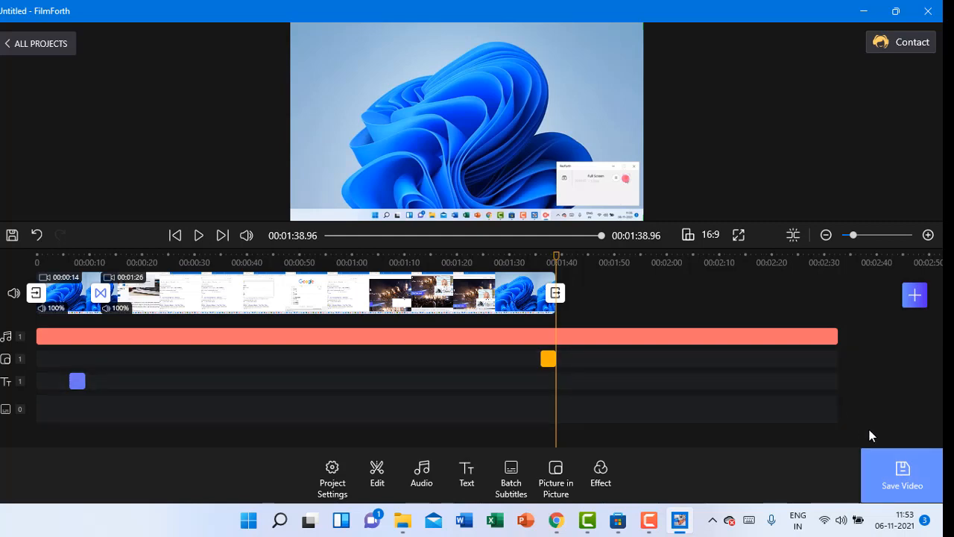
# Save the video at 4K (3840x2160) with the 40 Mbps [Standard] bit rate and minimize the editor window.
pyautogui.click(881, 464)
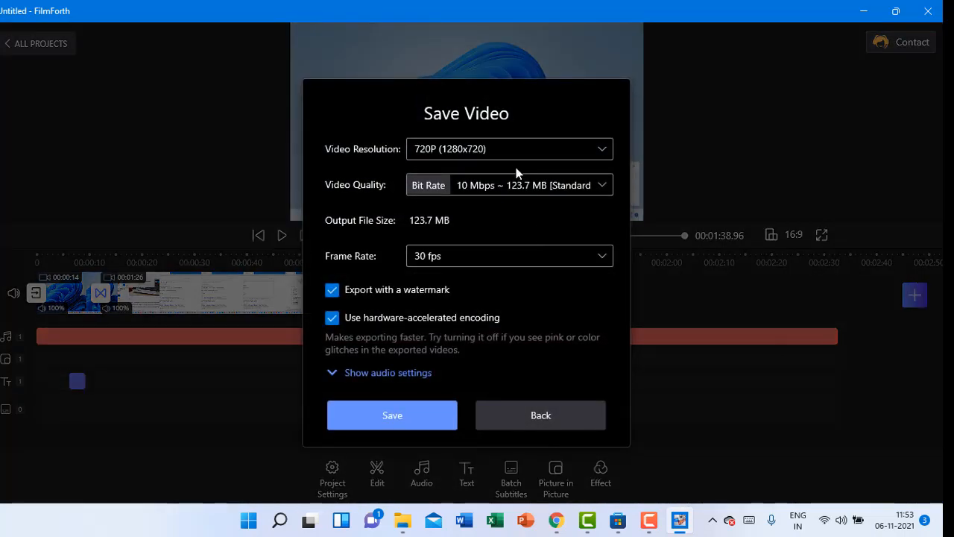
pyautogui.click(505, 155)
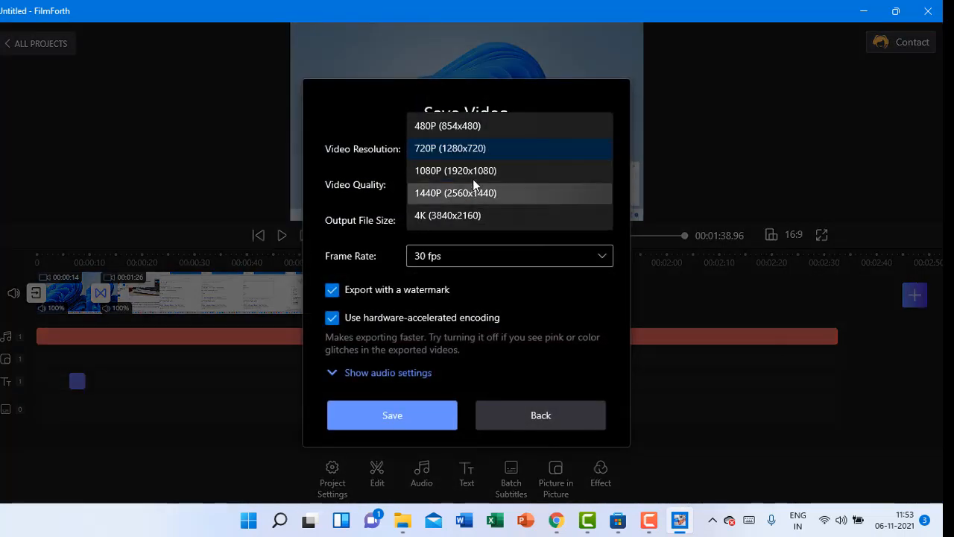
pyautogui.click(463, 217)
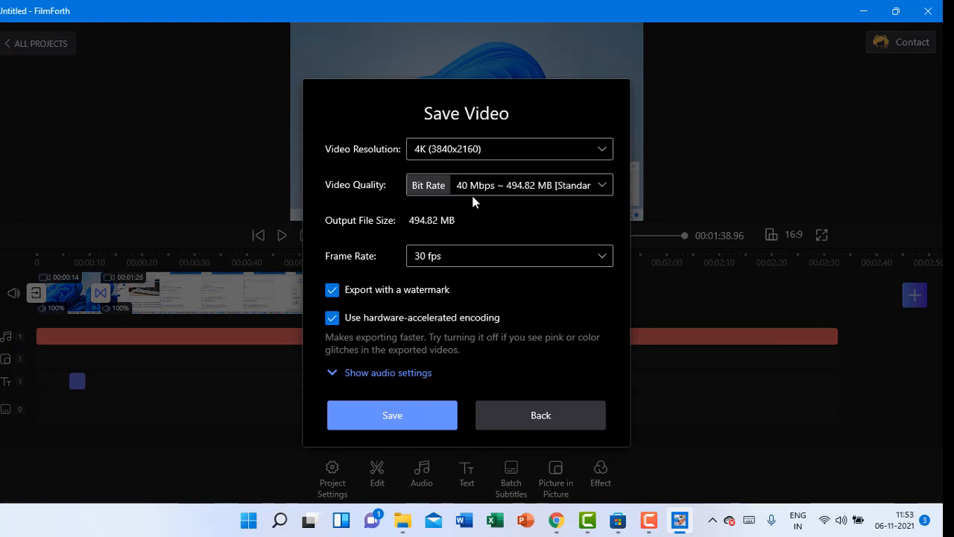
pyautogui.click(507, 188)
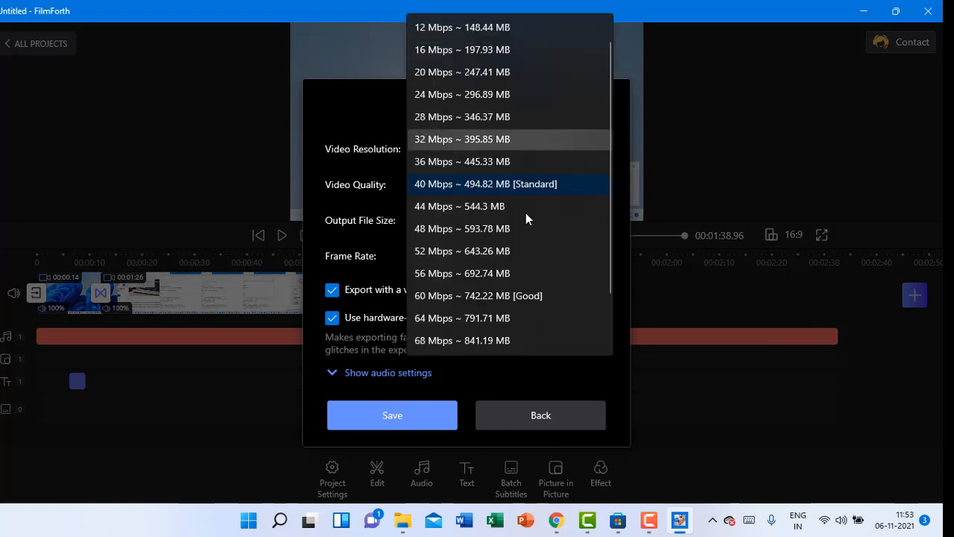
pyautogui.click(520, 190)
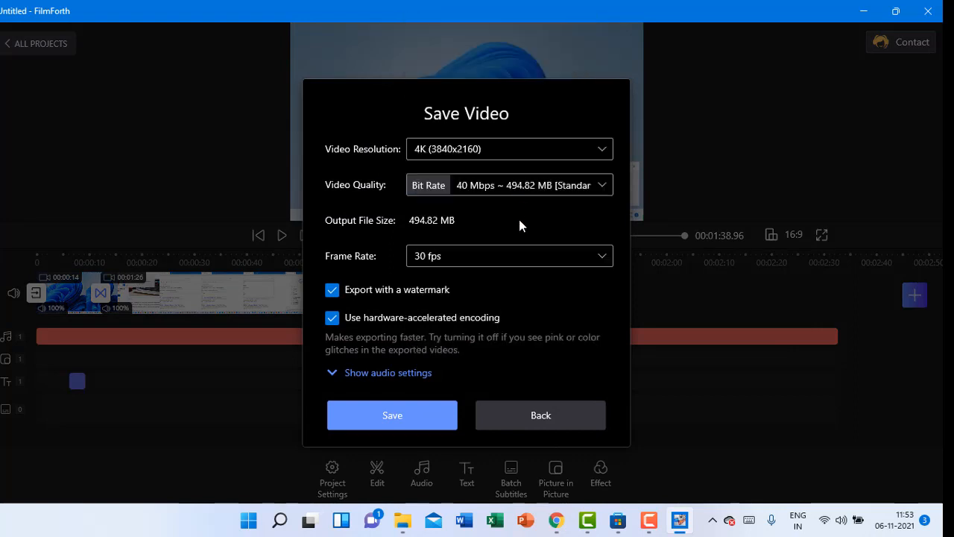
pyautogui.click(434, 425)
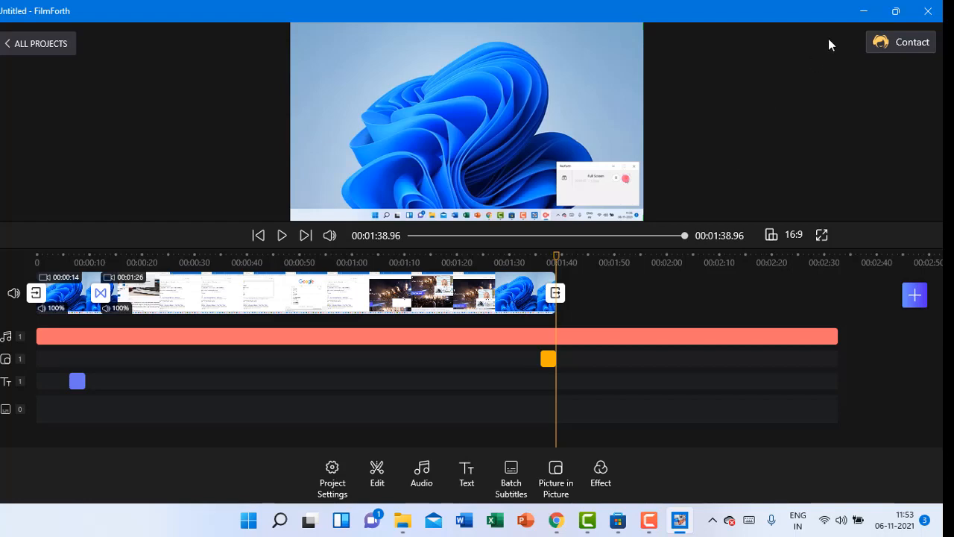
pyautogui.click(865, 11)
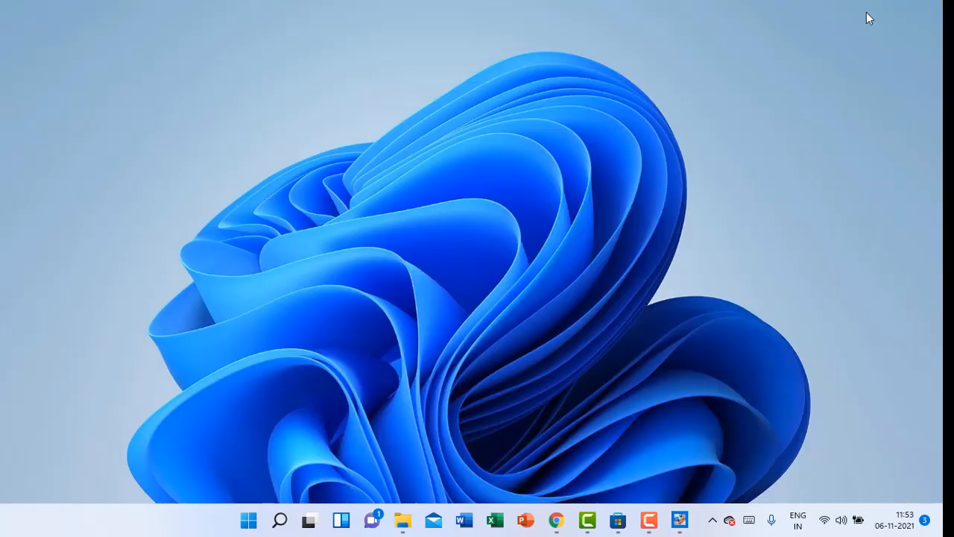